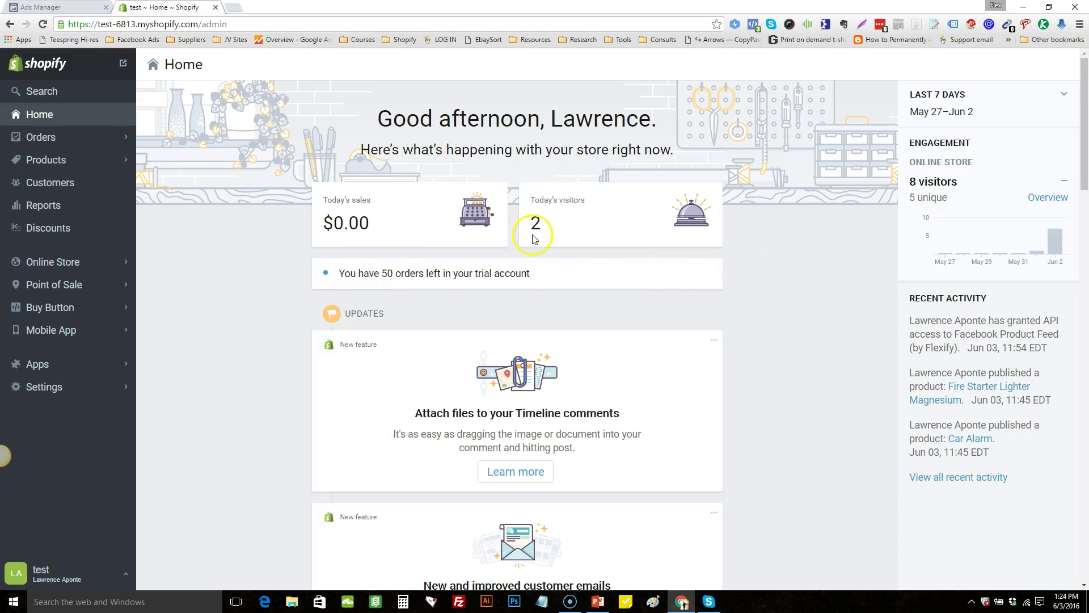
Open the Online Store preferences in the Shopify store settings at the Facebook Pixel section.
left_click(74, 388)
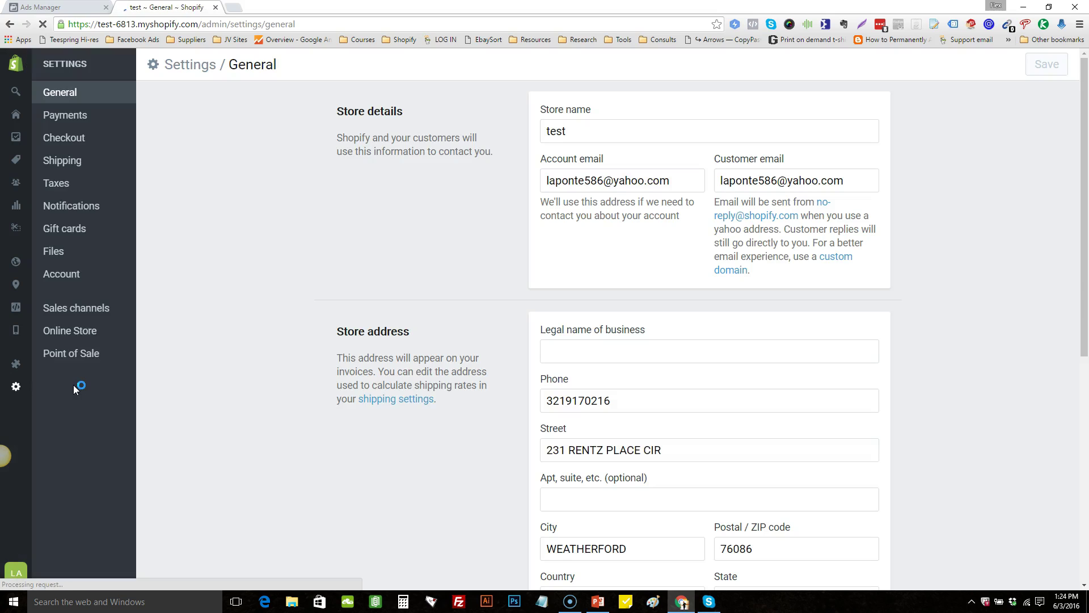
left_click(80, 331)
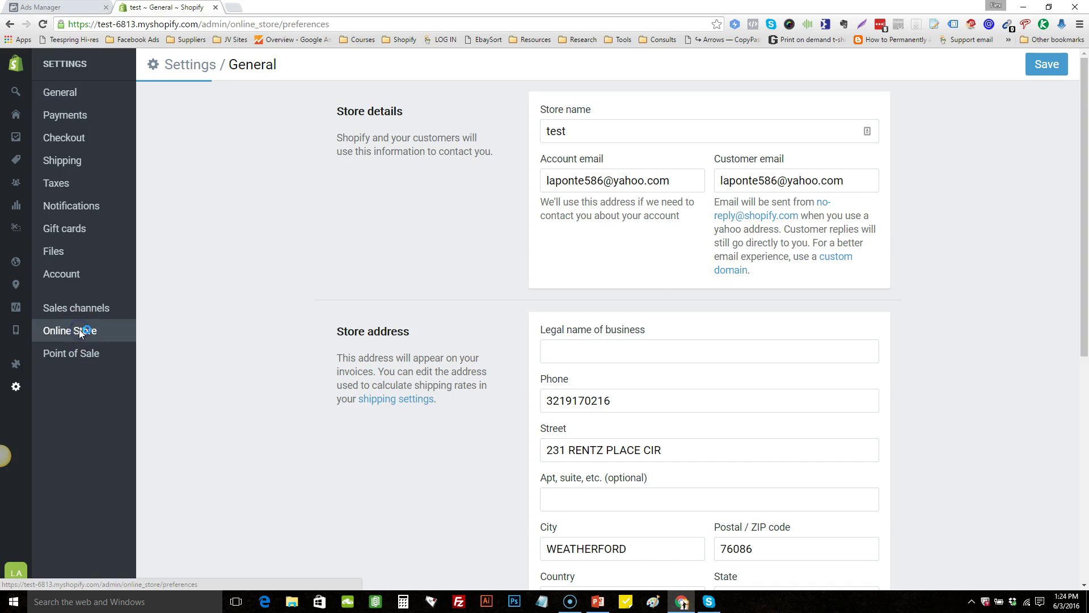
left_click_drag(1085, 244, 1085, 252)
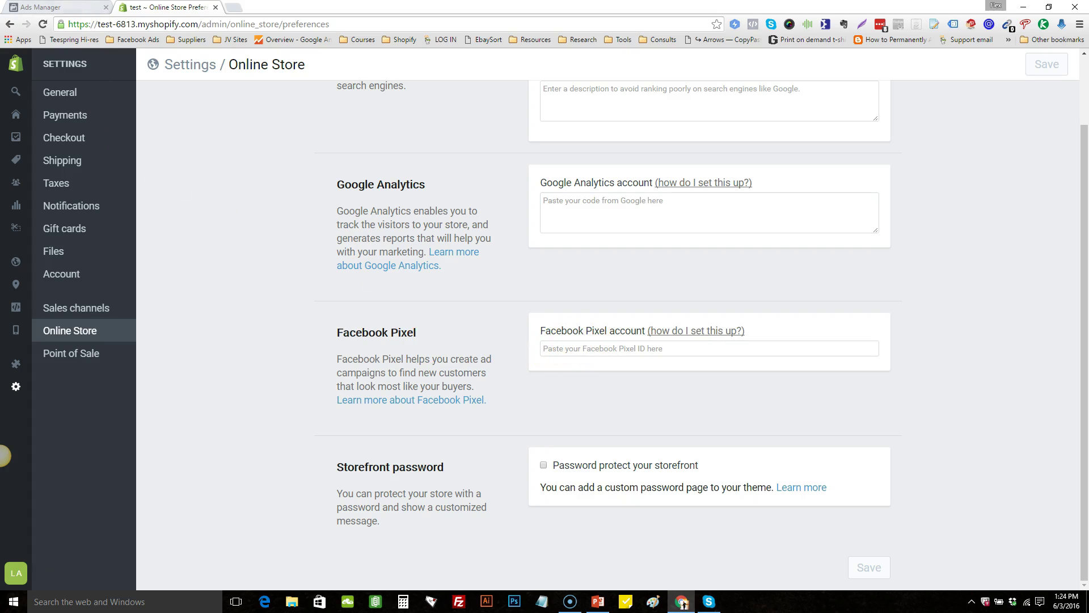
Switch to Facebook Ads Manager, open the ad account's Pixels page and dismiss the Facebook Pixel introduction.
key("ctrl+shift+Tab")
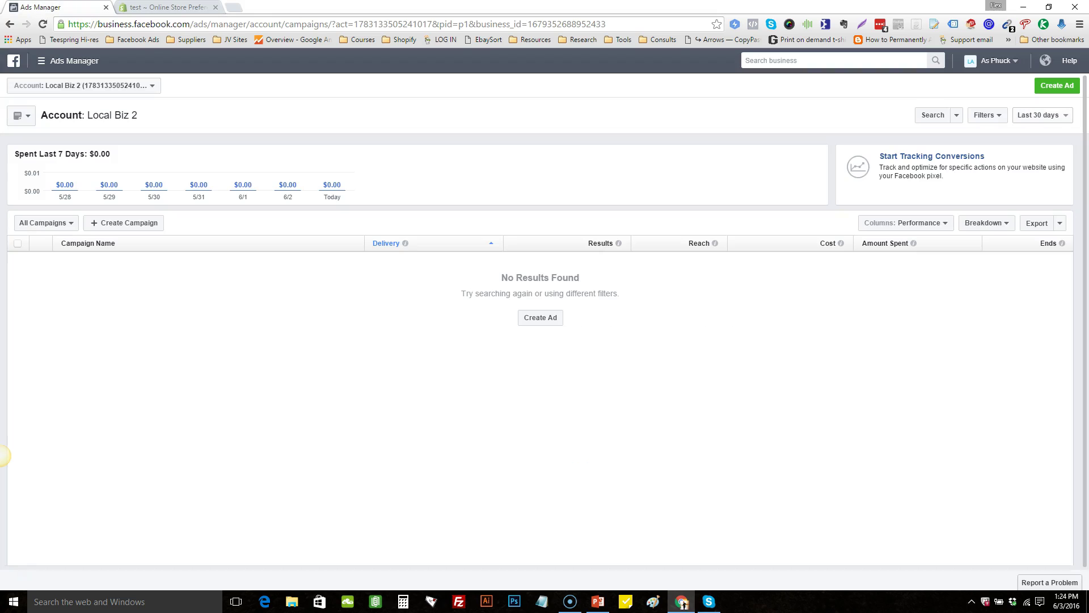
left_click(48, 64)
left_click(90, 241)
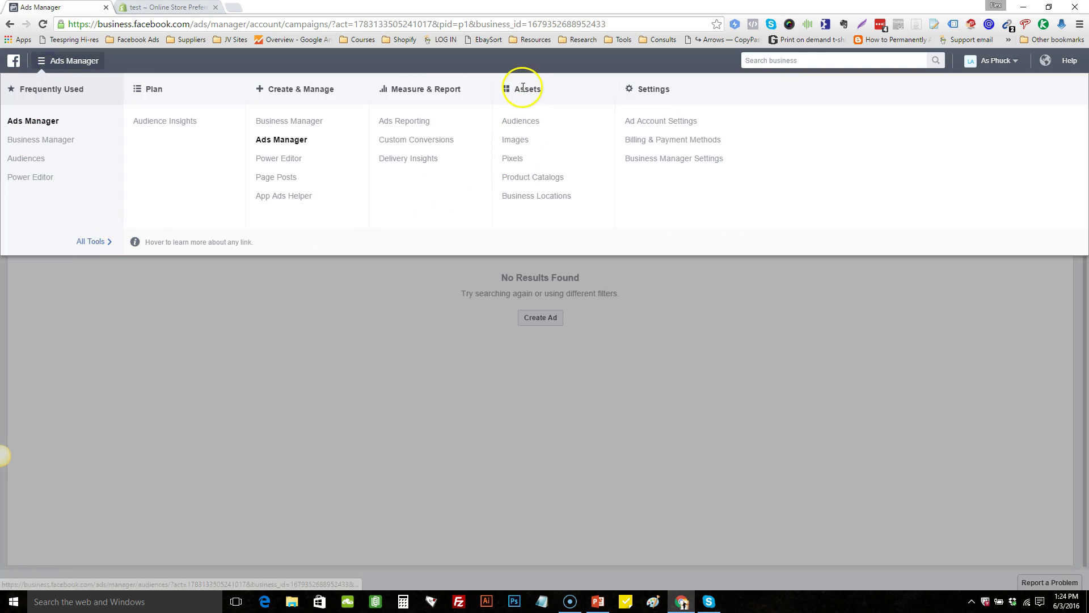
right_click(509, 161)
left_click(509, 162)
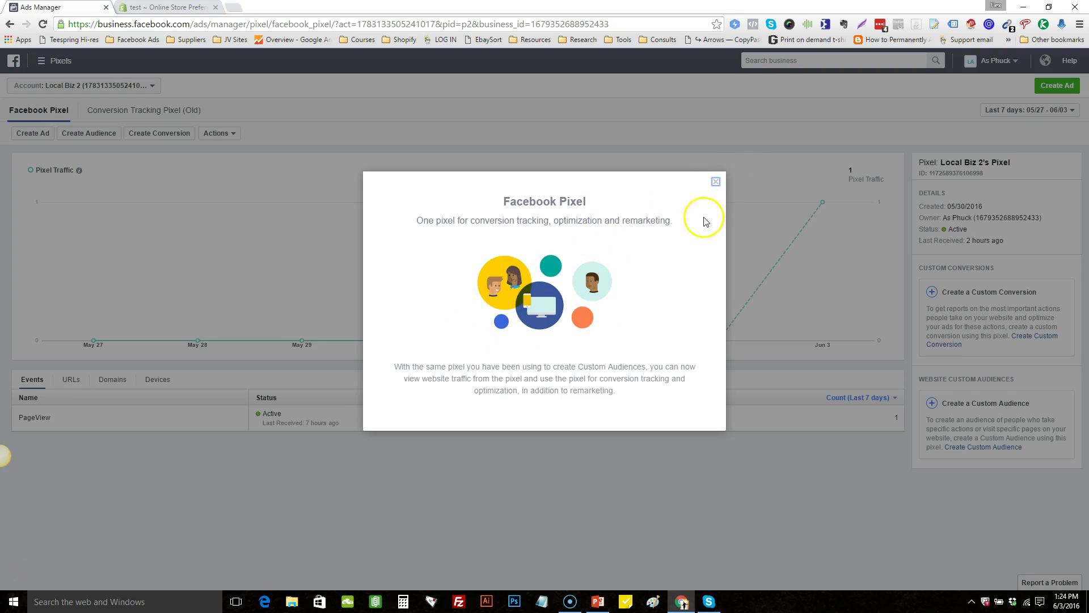
left_click(714, 183)
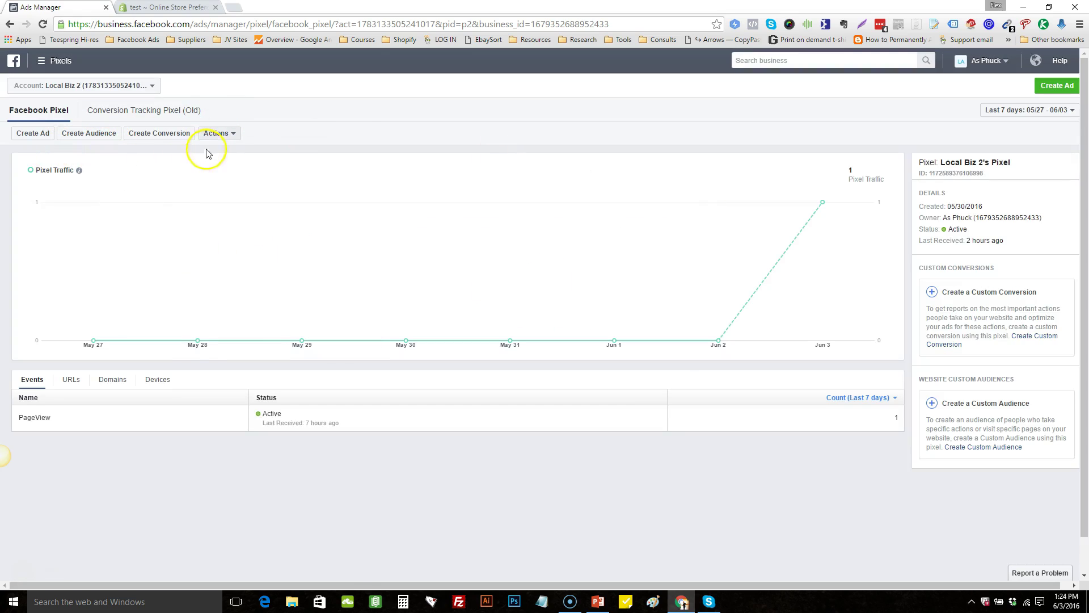
View the pixel base code, copy only the pixel ID from its init line, and close the code dialog.
left_click(220, 134)
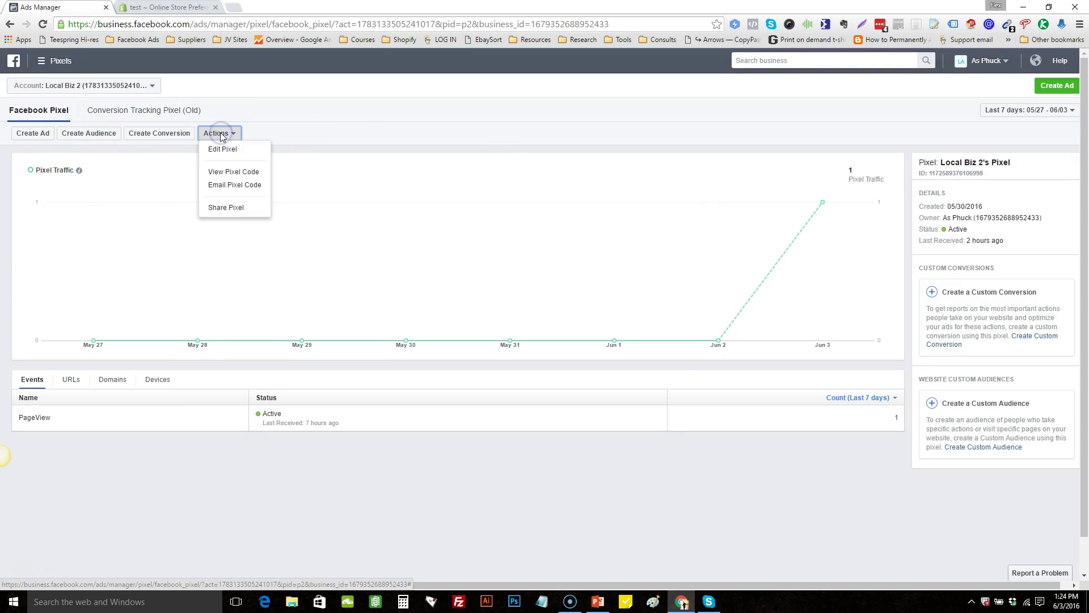
left_click(248, 171)
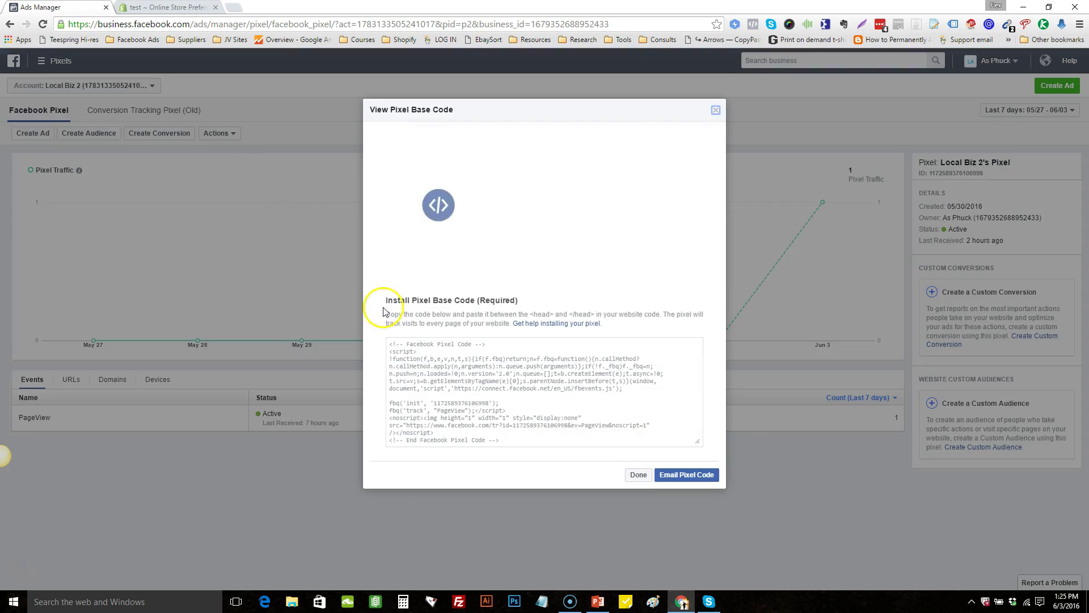
left_click(434, 405)
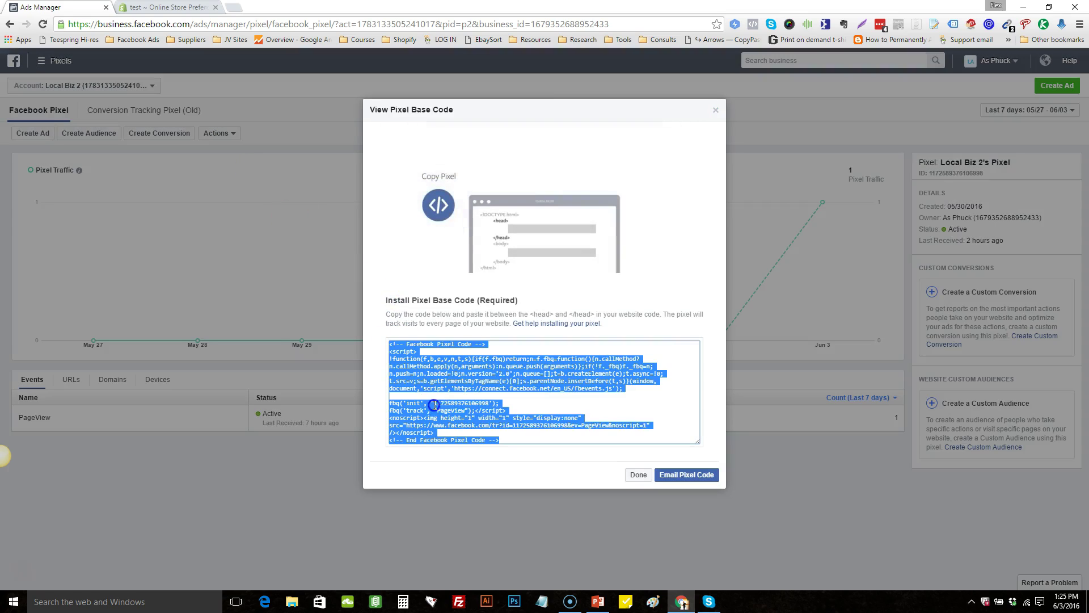
double_click(443, 404)
key("ctrl+c")
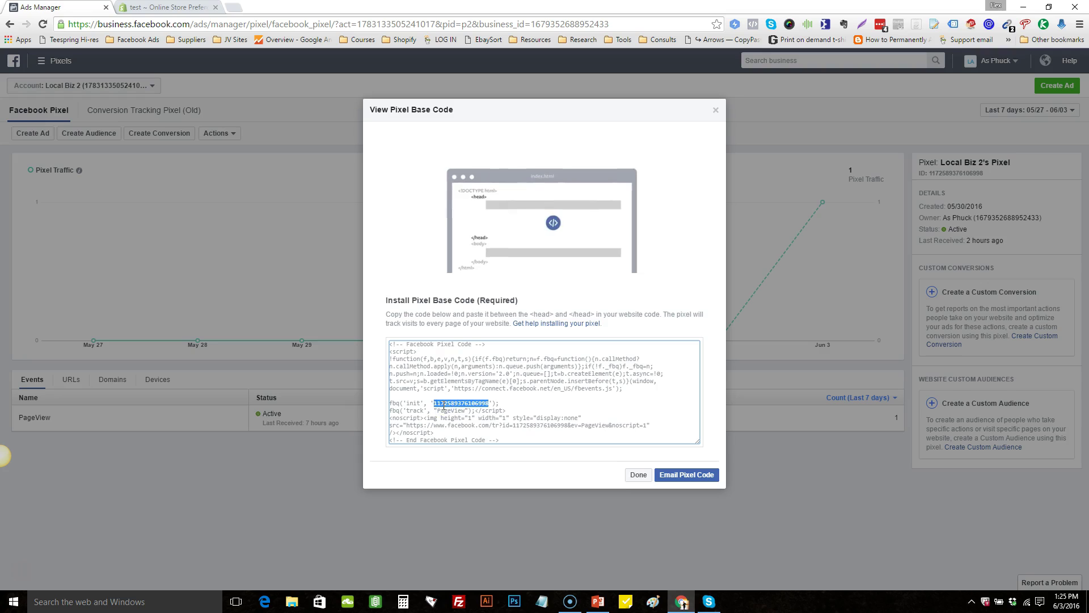
left_click(638, 474)
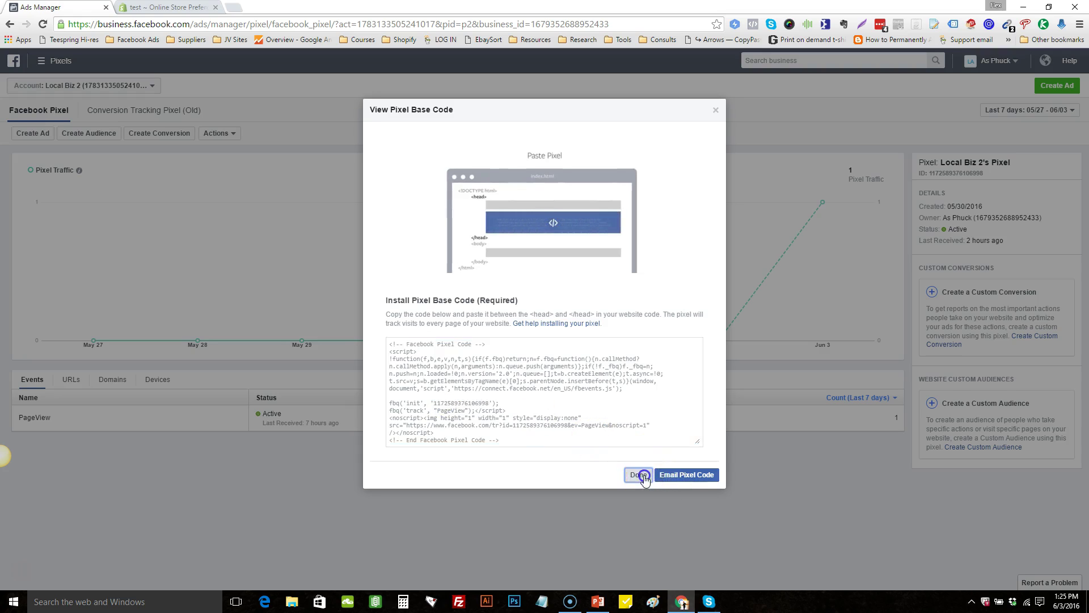
Switch back to Shopify, paste the copied pixel ID as the Facebook Pixel account, and save the Online Store settings.
key("ctrl+Tab")
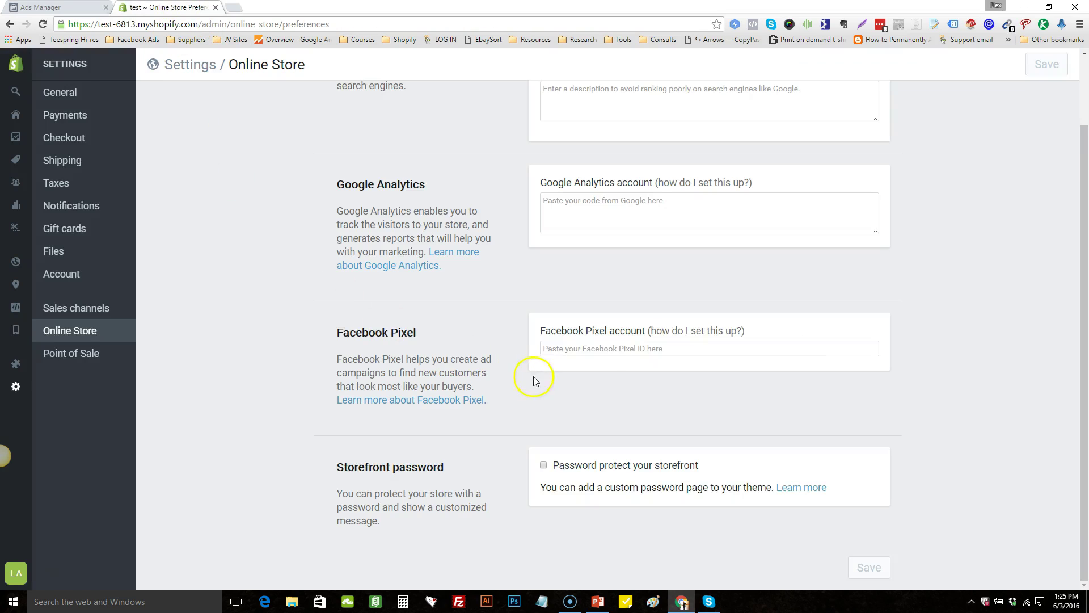
left_click(601, 355)
right_click(599, 353)
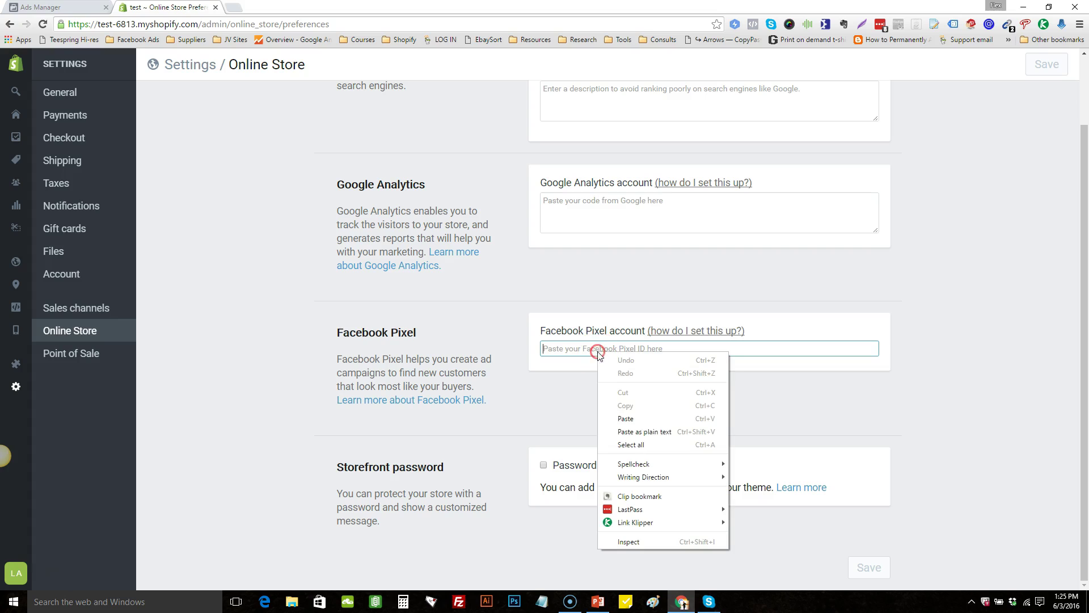
left_click(650, 420)
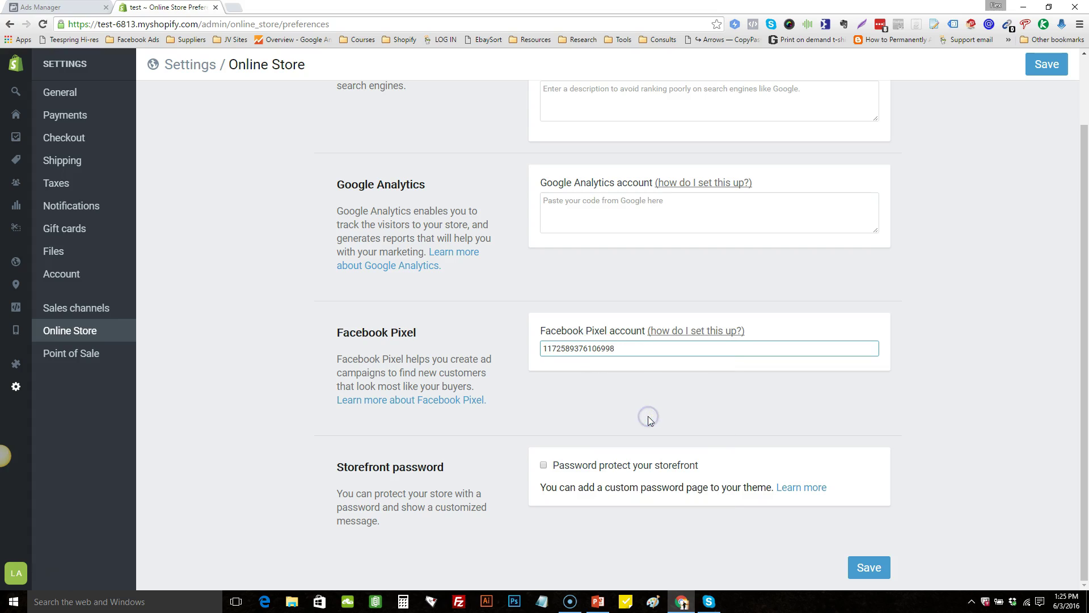
left_click(1061, 61)
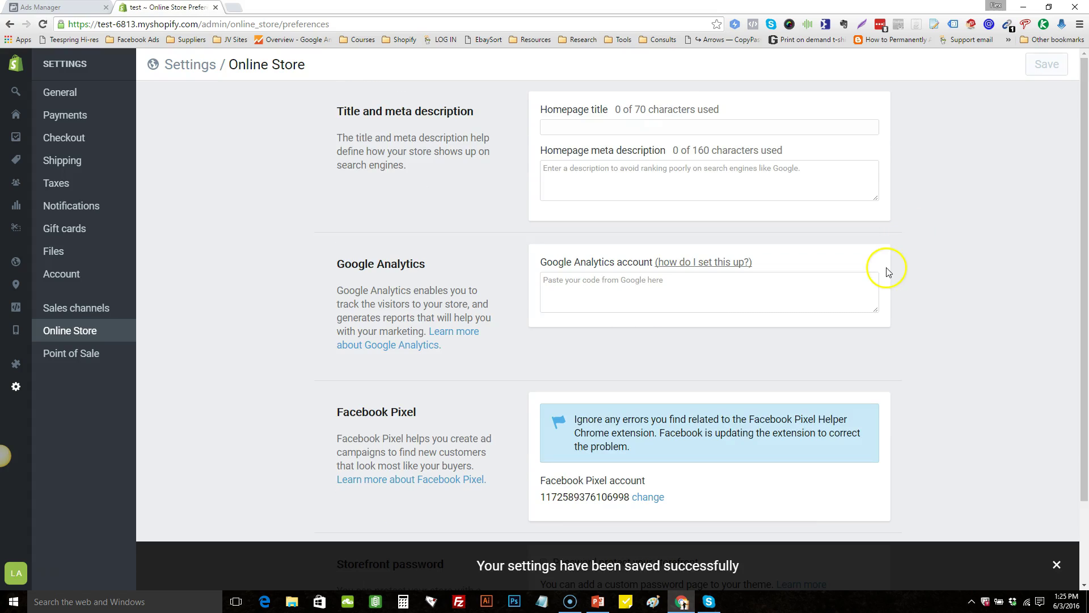
Go to the store's list of installed apps.
mouse_move(72, 153)
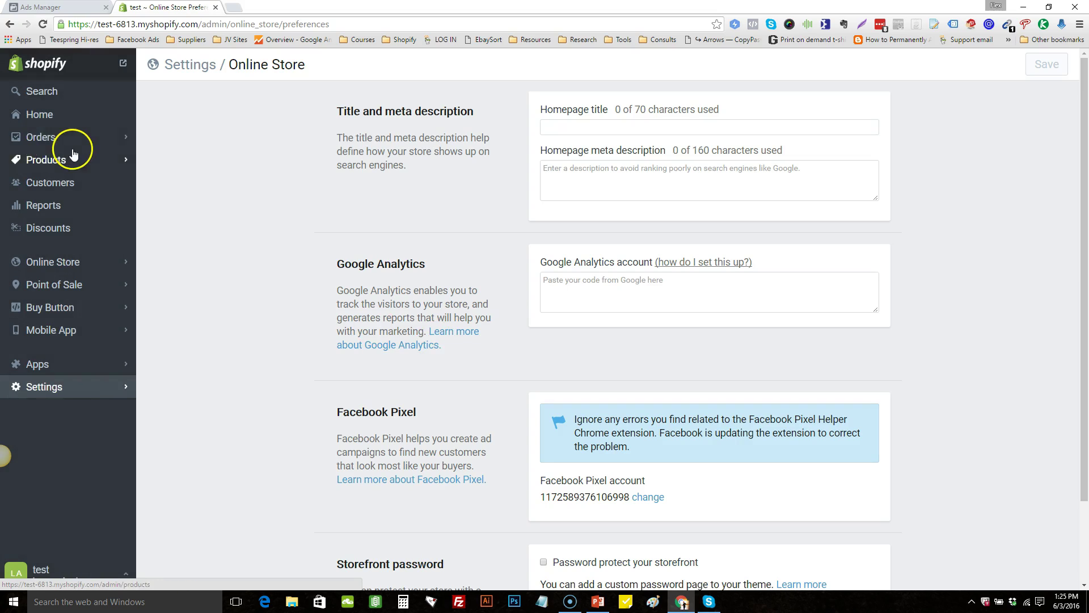
left_click(31, 119)
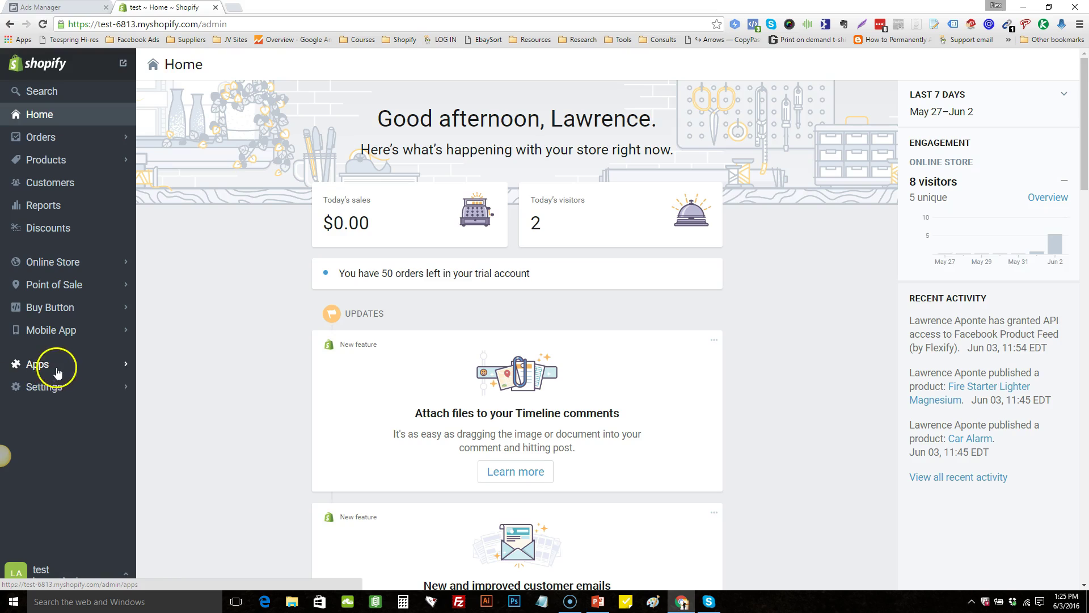
left_click(57, 369)
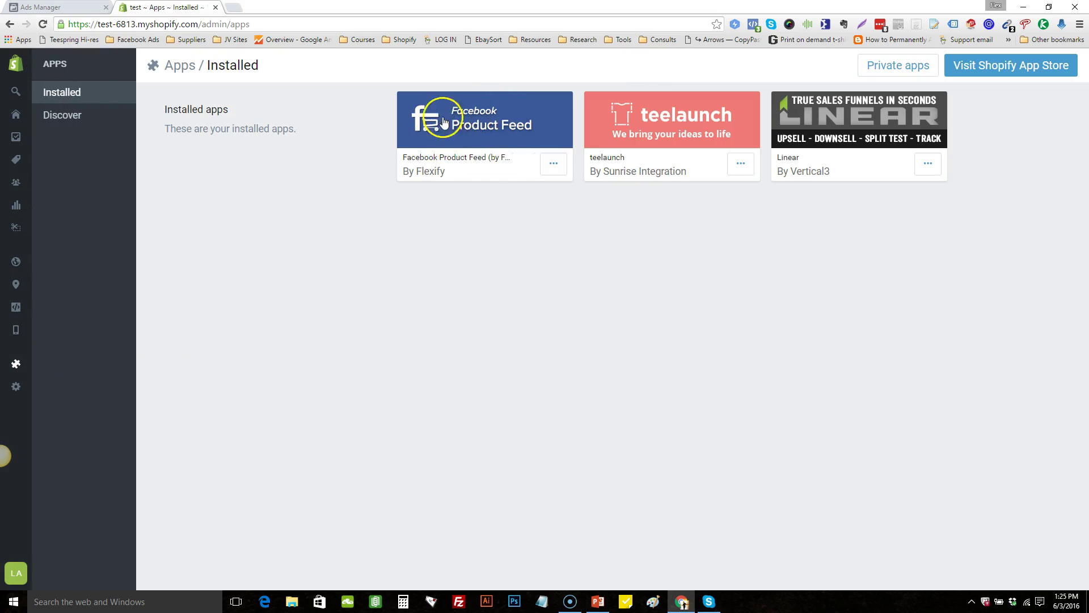
left_click(494, 126)
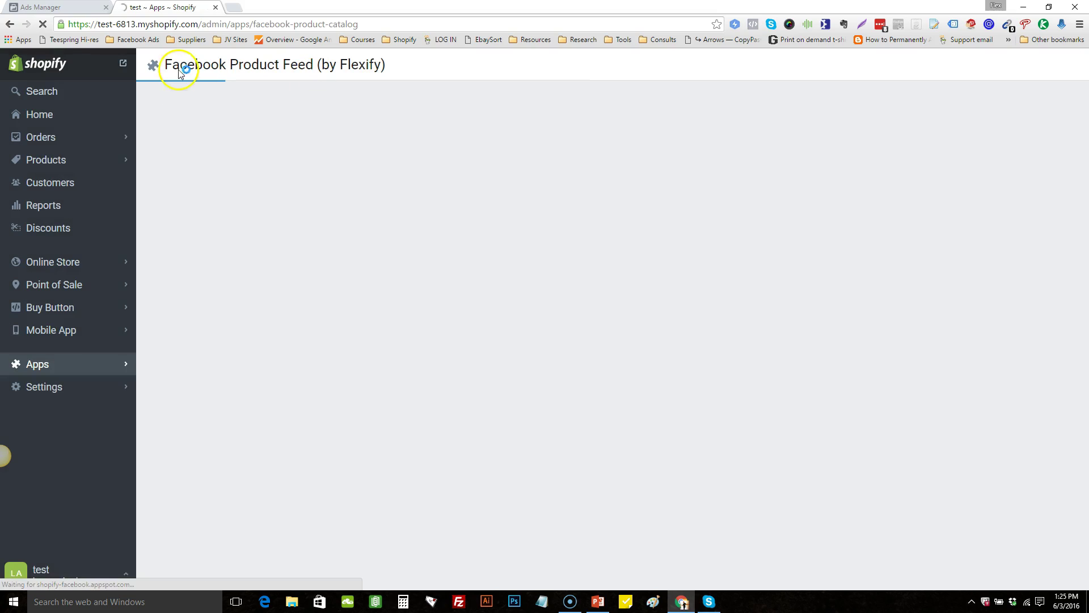
left_click(31, 363)
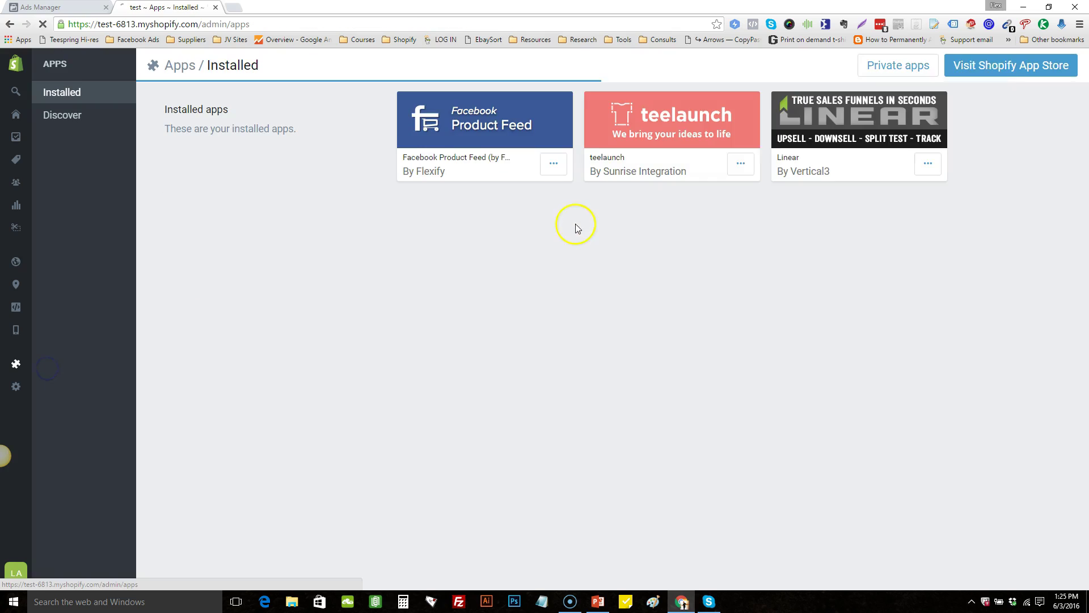
Search the Shopify App Store for "facebook pro", get Facebook Product Feed (by Flexify), and close the store page.
left_click(976, 66)
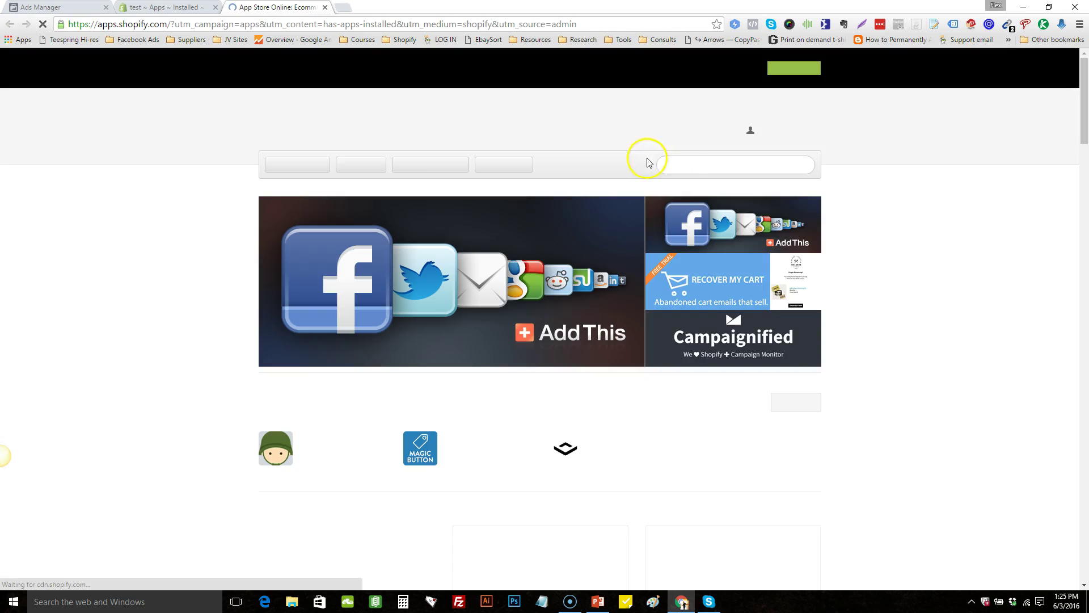
left_click(684, 166)
type("face")
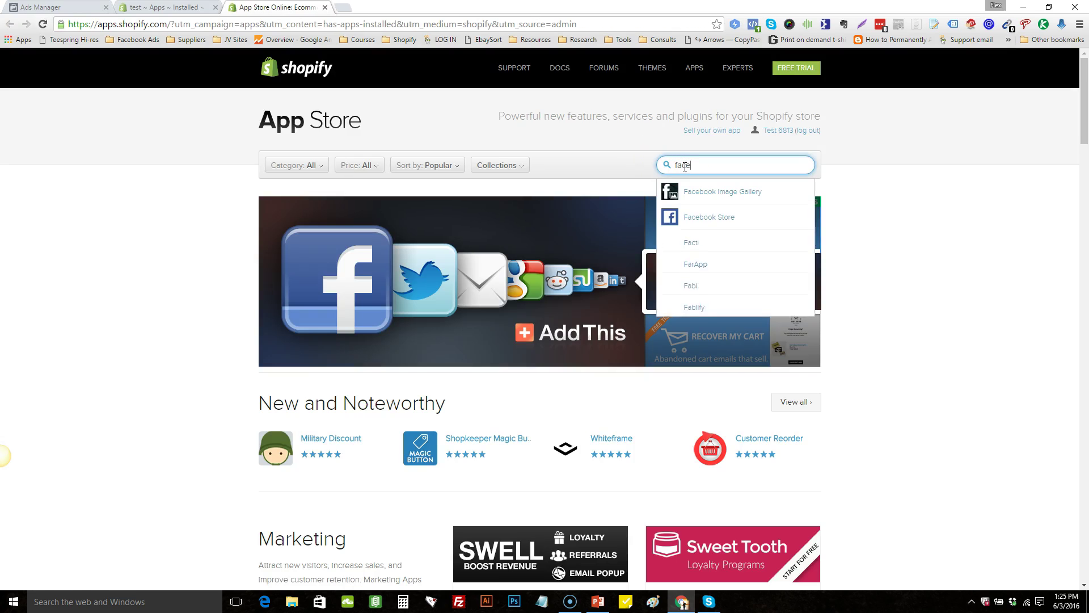
type("bo")
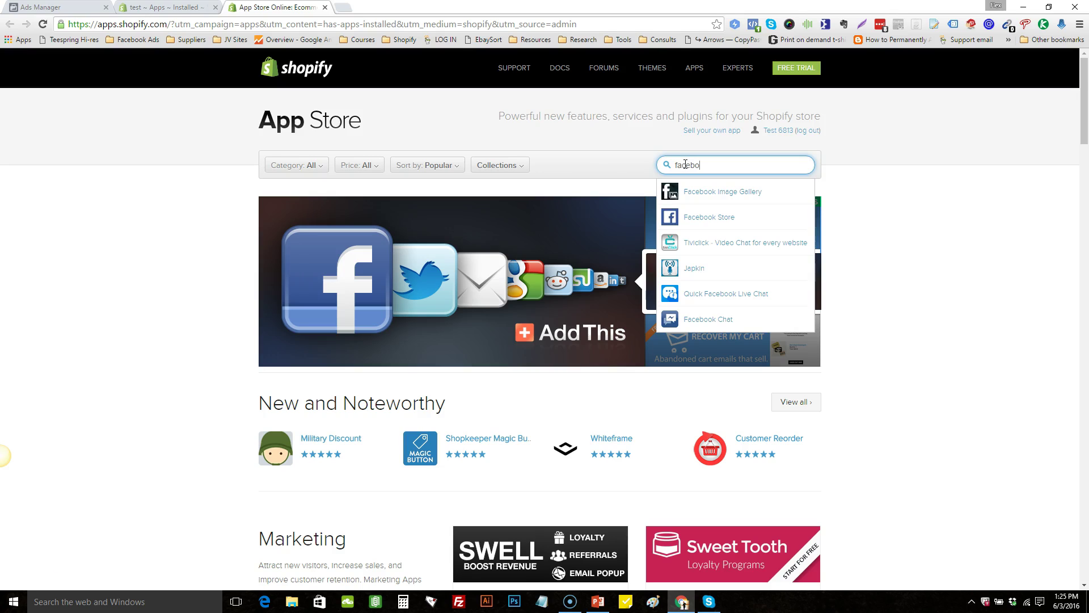
type("ok p")
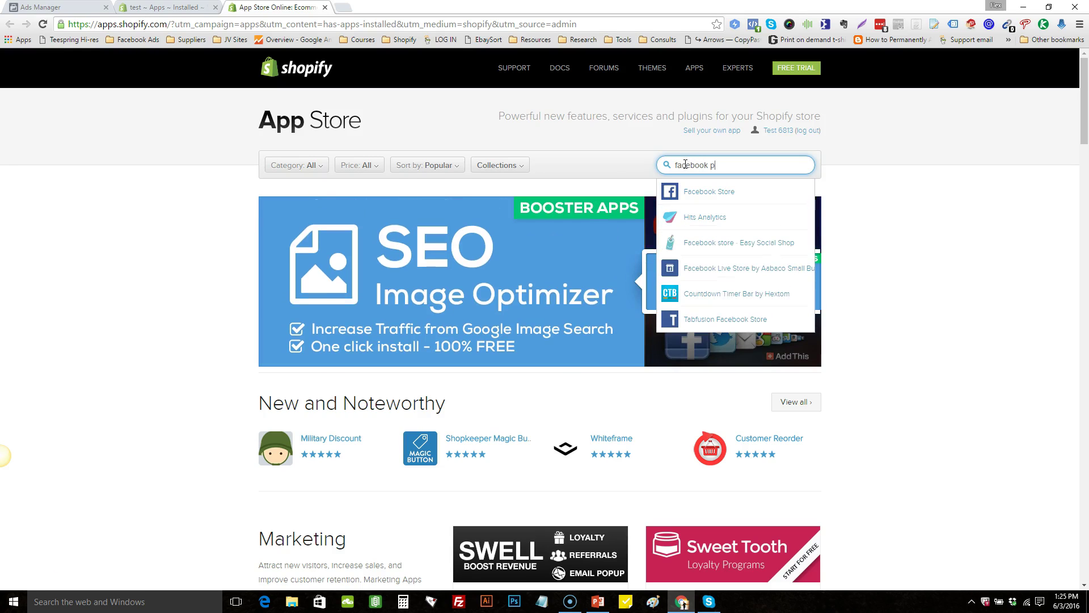
type("ro")
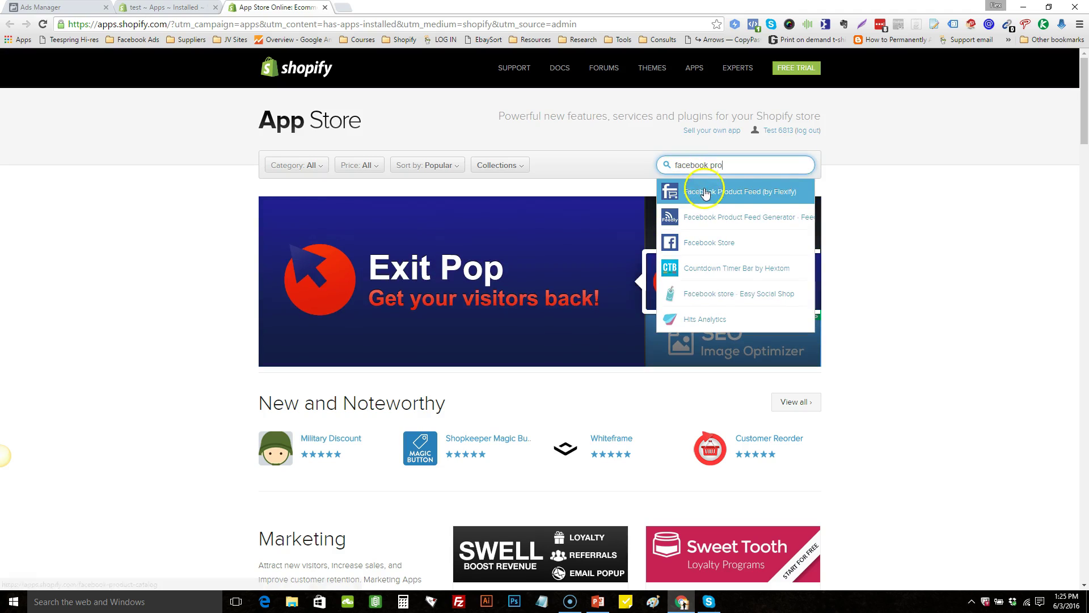
left_click(705, 193)
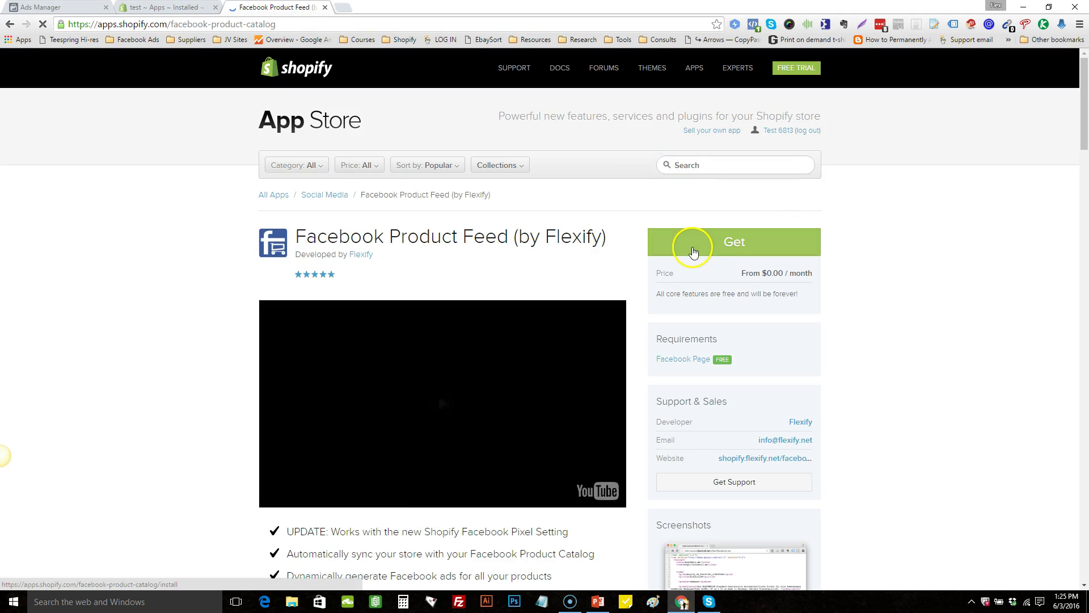
left_click(693, 252)
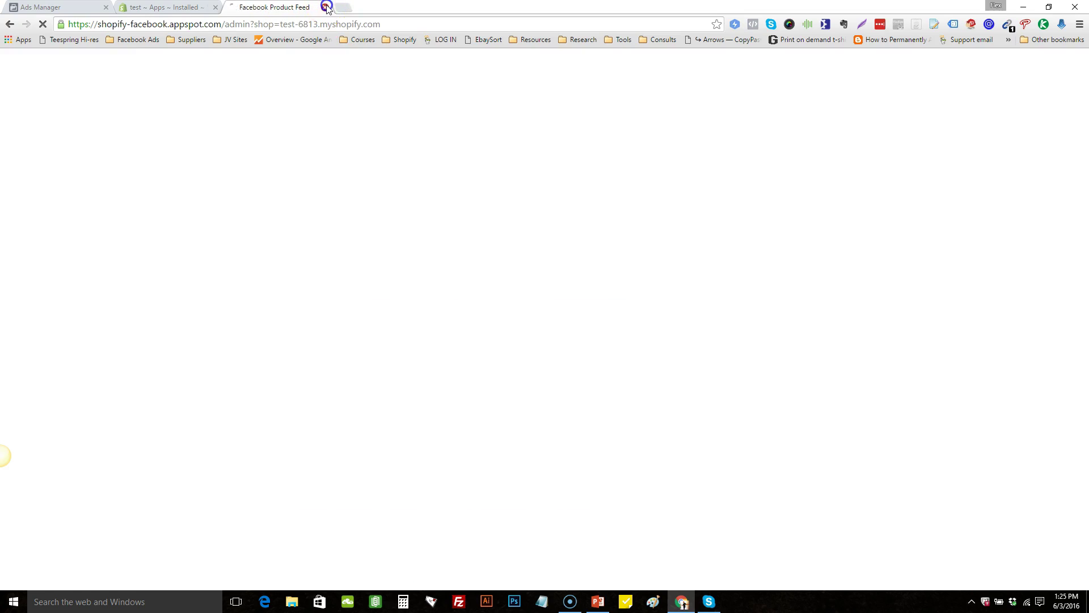
left_click(325, 7)
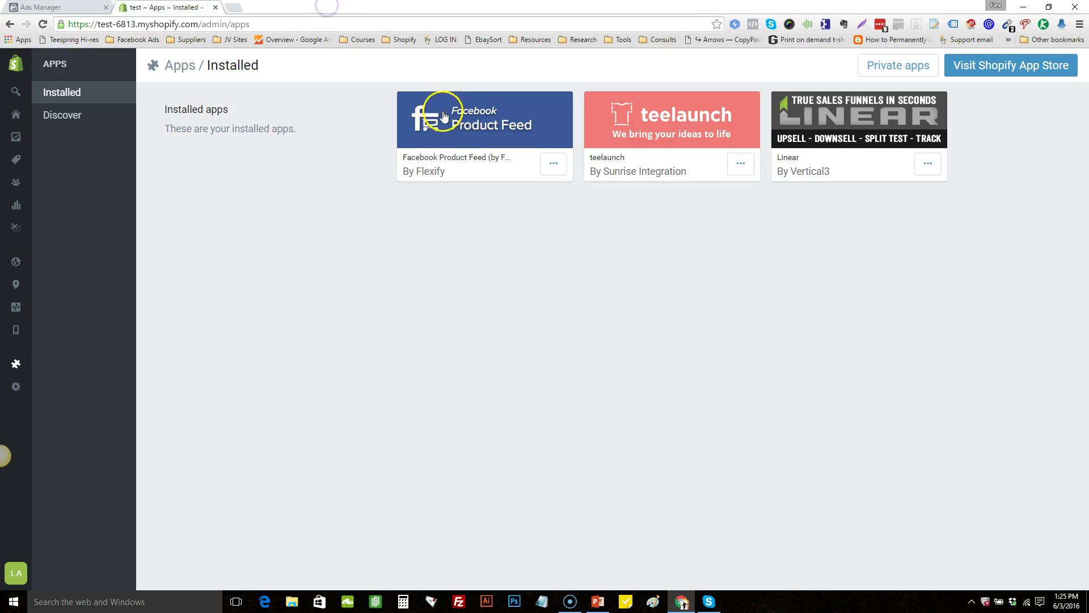
Open the installed Facebook Product Feed app and save its feed settings.
left_click(510, 115)
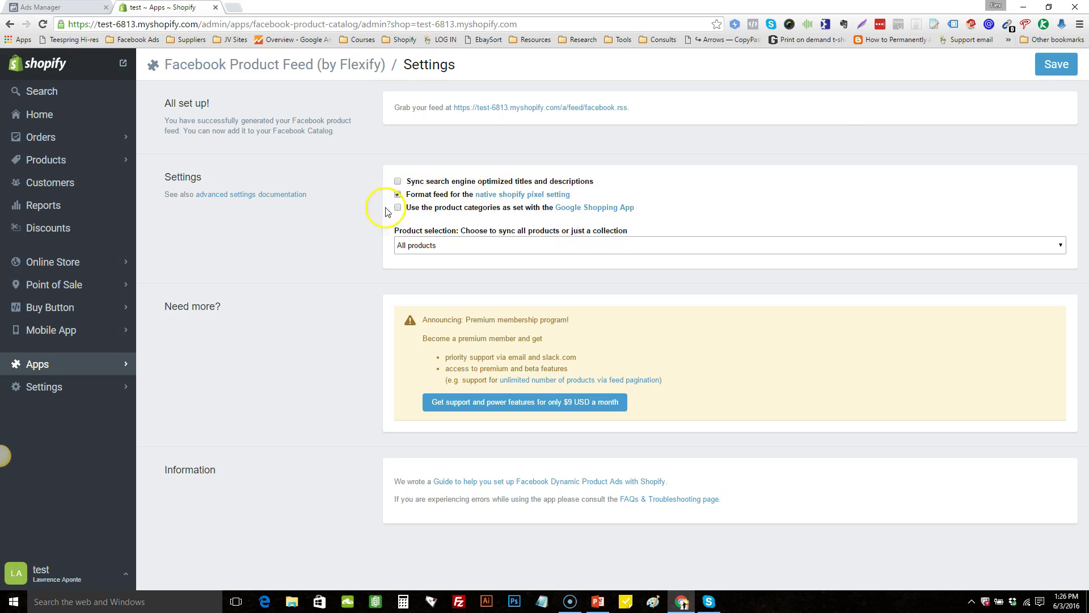
left_click(1057, 64)
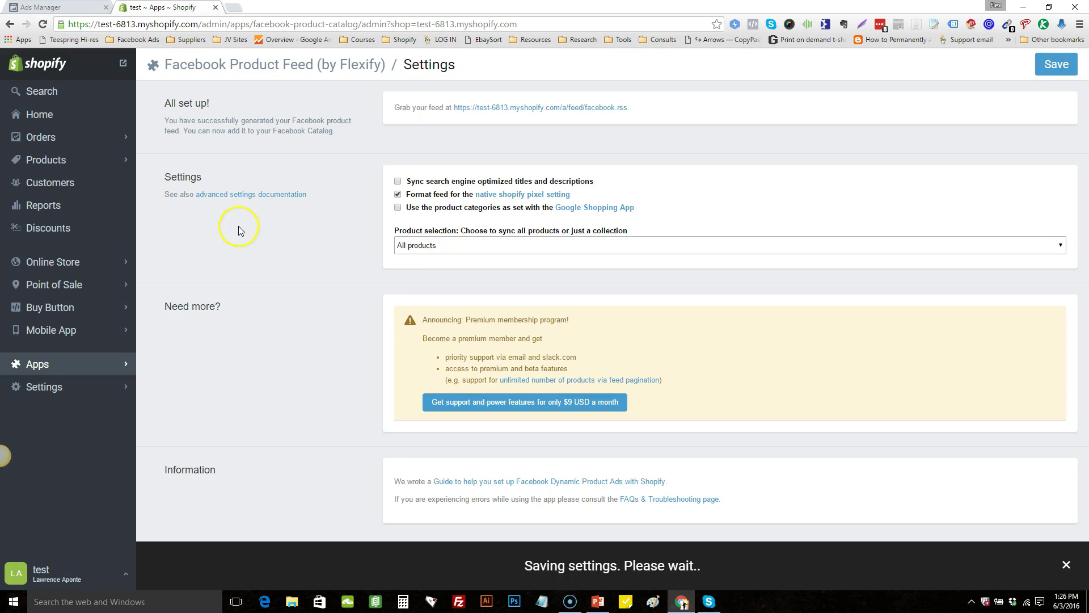
Sort the product list by type, open 2pc Emergency Fire Starter, and examine its product type entry.
left_click(63, 161)
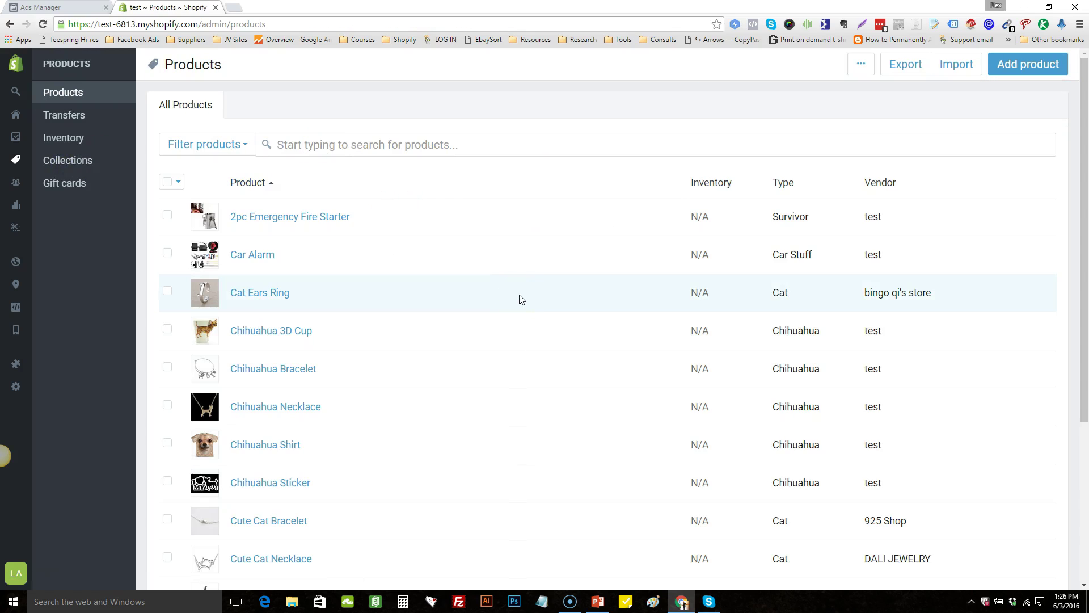
left_click(799, 193)
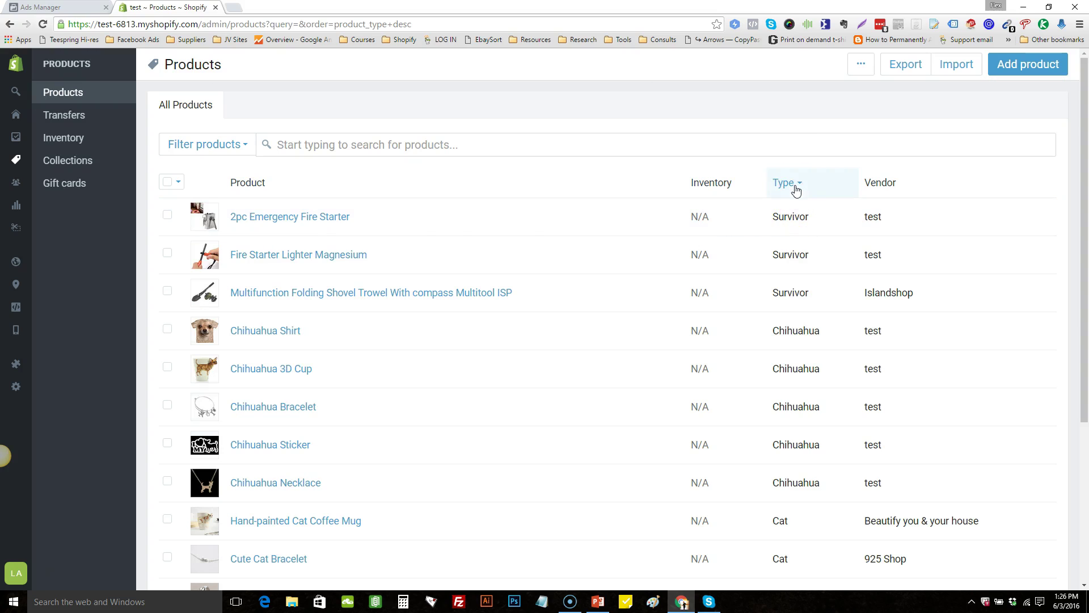
left_click(341, 218)
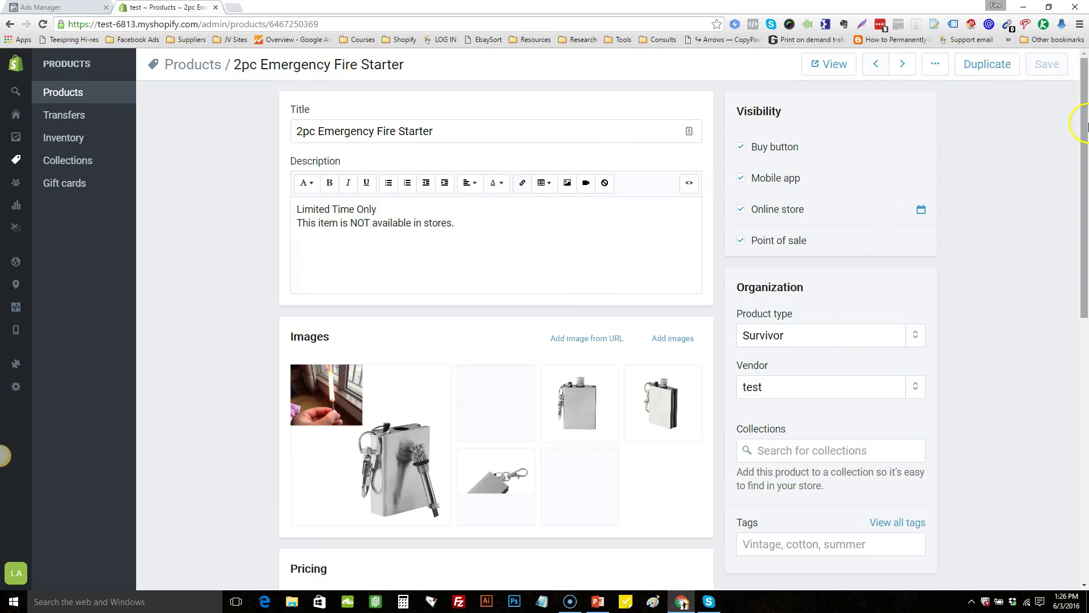
left_click_drag(799, 340, 745, 336)
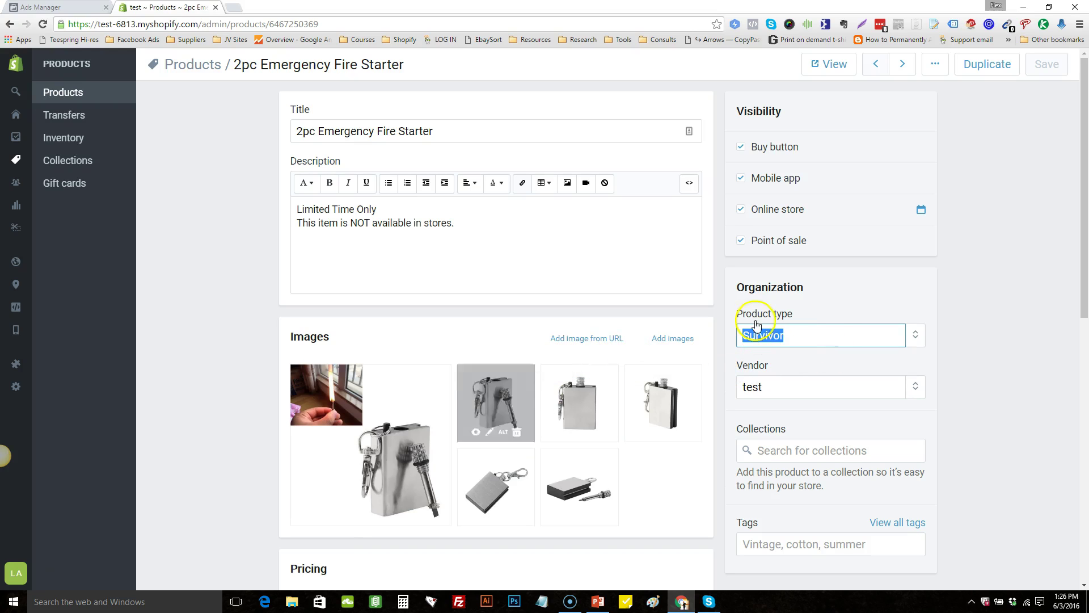
Return to the product list and open Chihuahua Necklace to examine its product type.
left_click(114, 85)
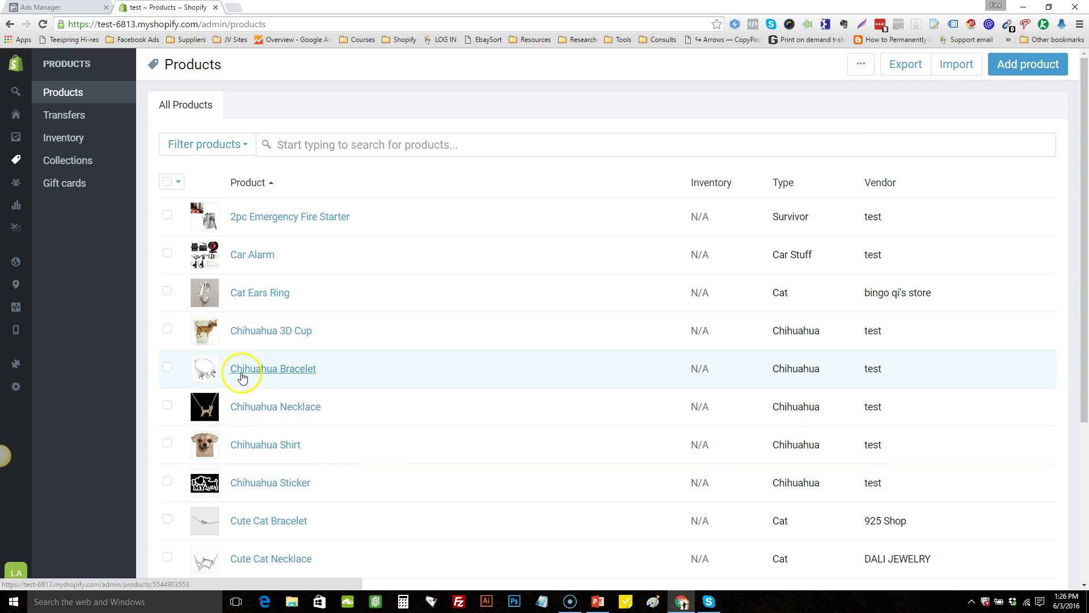
scroll(1084, 266, "down", 1)
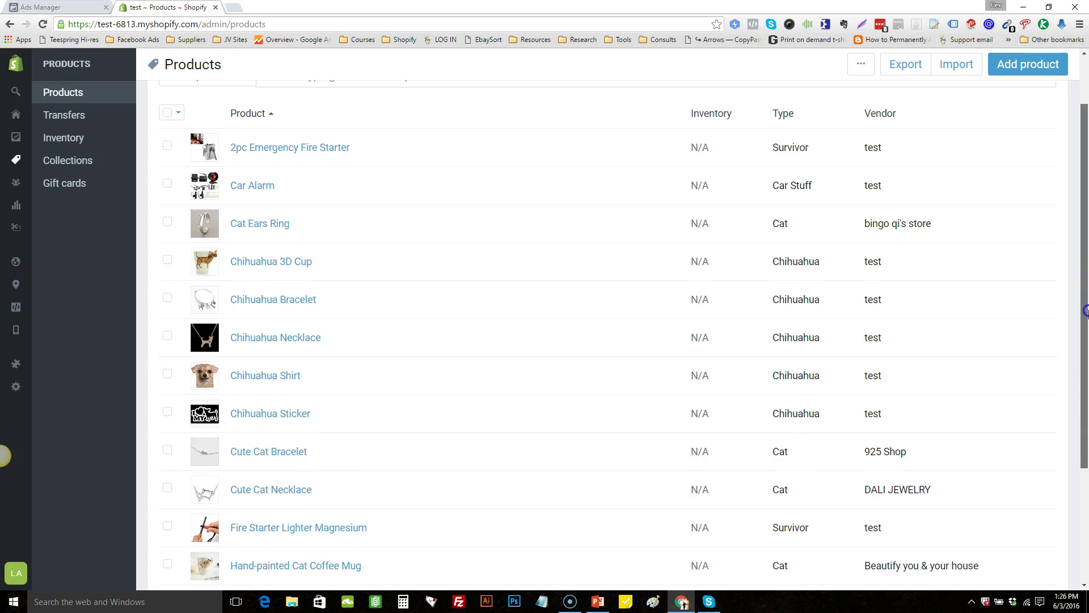
left_click(241, 339)
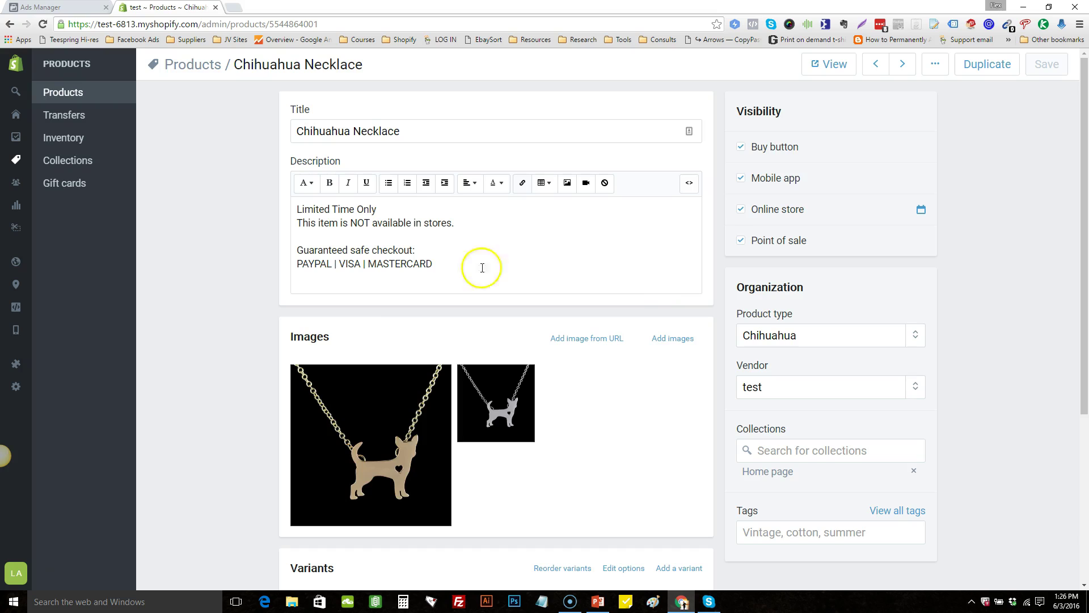
Go back to the full product list and review the types assigned to all products.
left_click(16, 116)
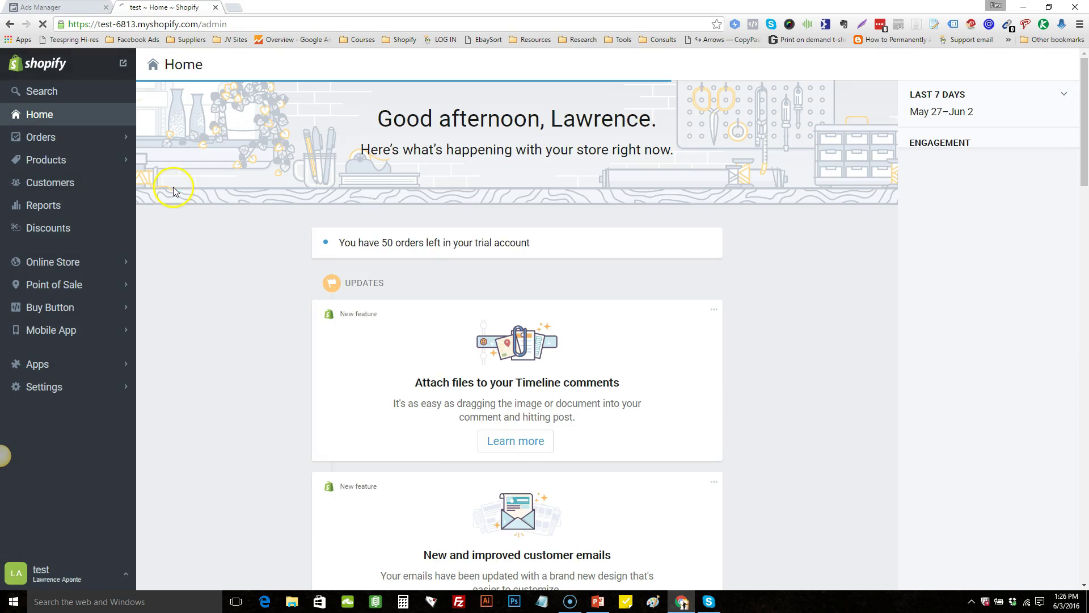
left_click(55, 162)
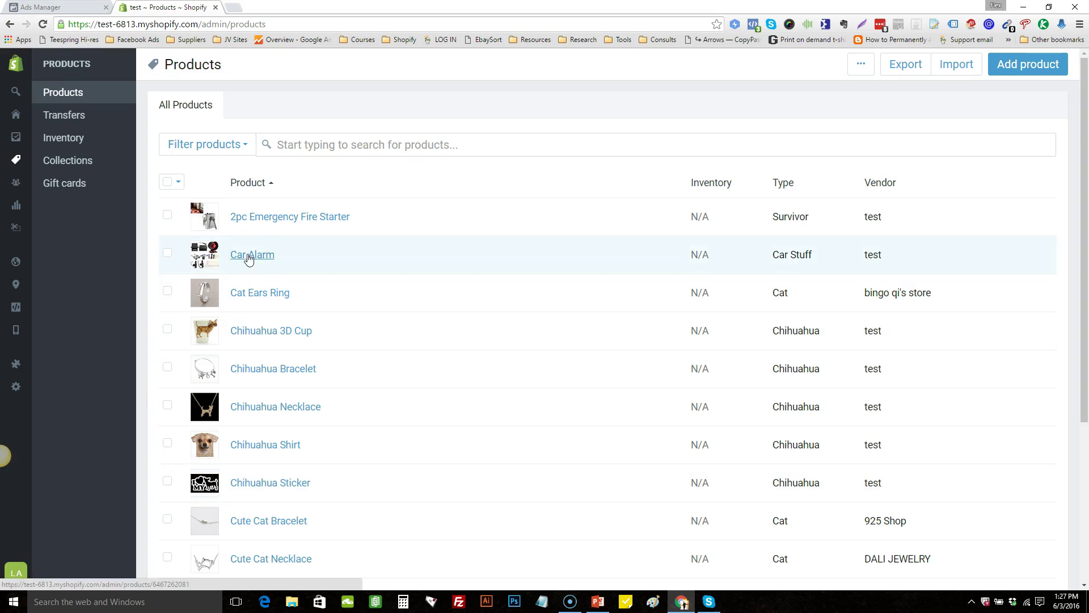
left_click_drag(1084, 231, 1081, 400)
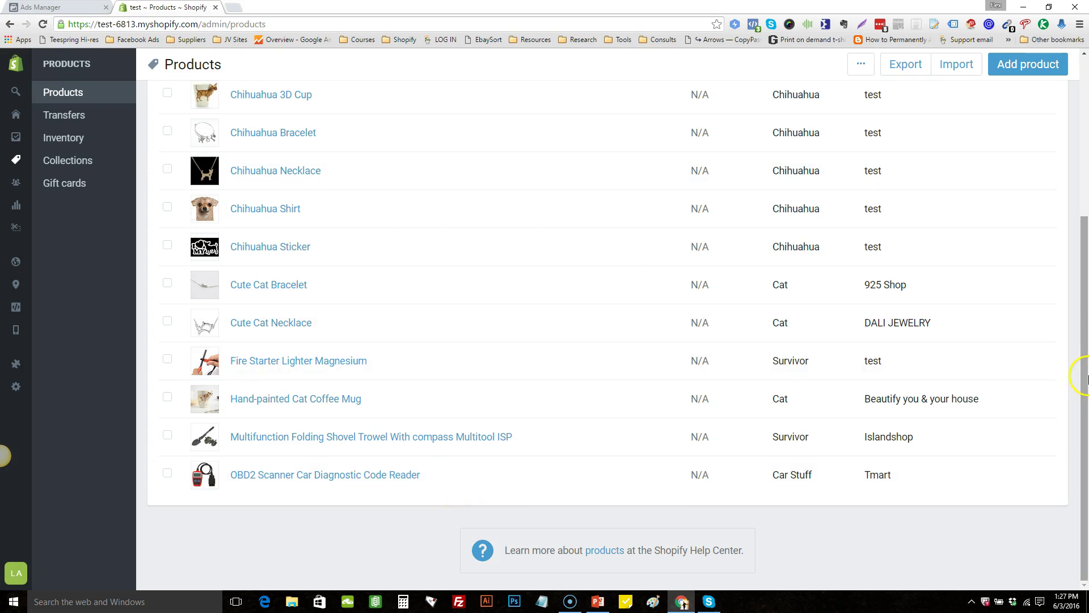
left_click_drag(1083, 392, 1081, 189)
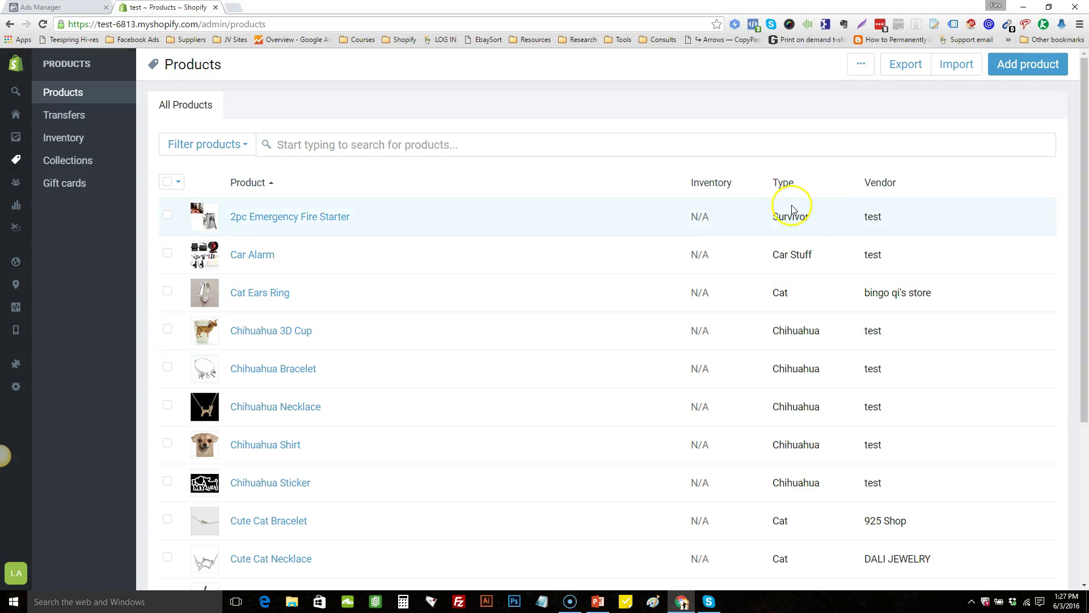
Open the installed Facebook Product Feed app and copy its feed URL.
mouse_move(27, 205)
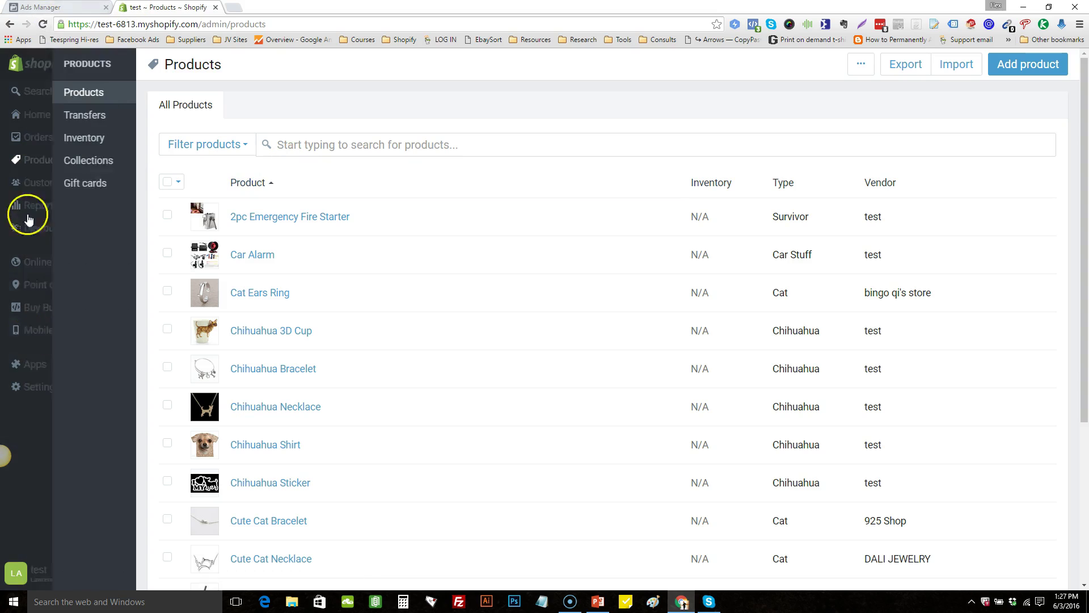
left_click(26, 364)
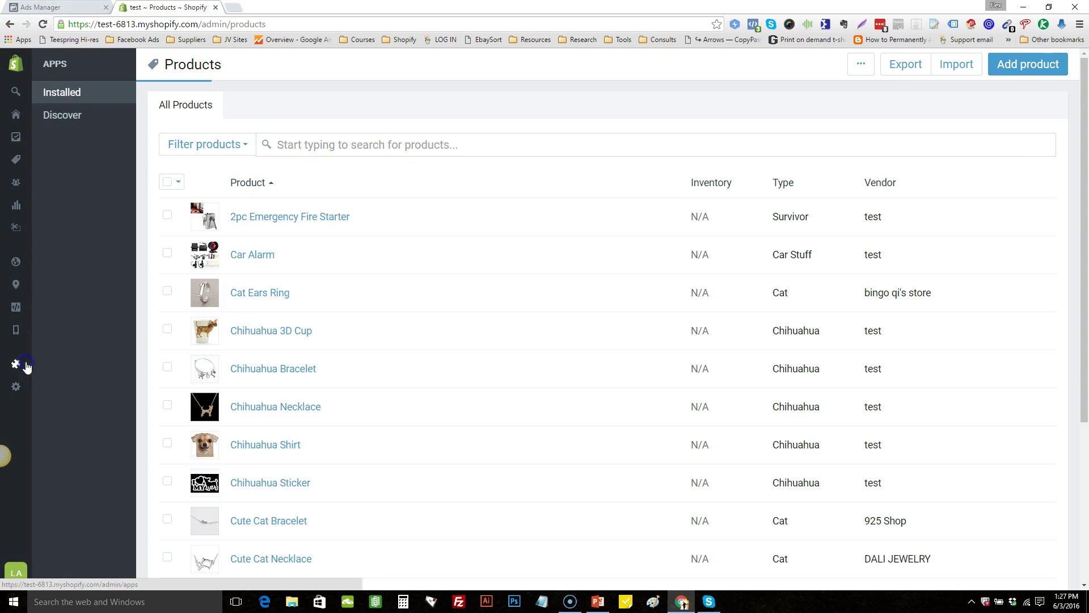
left_click(478, 111)
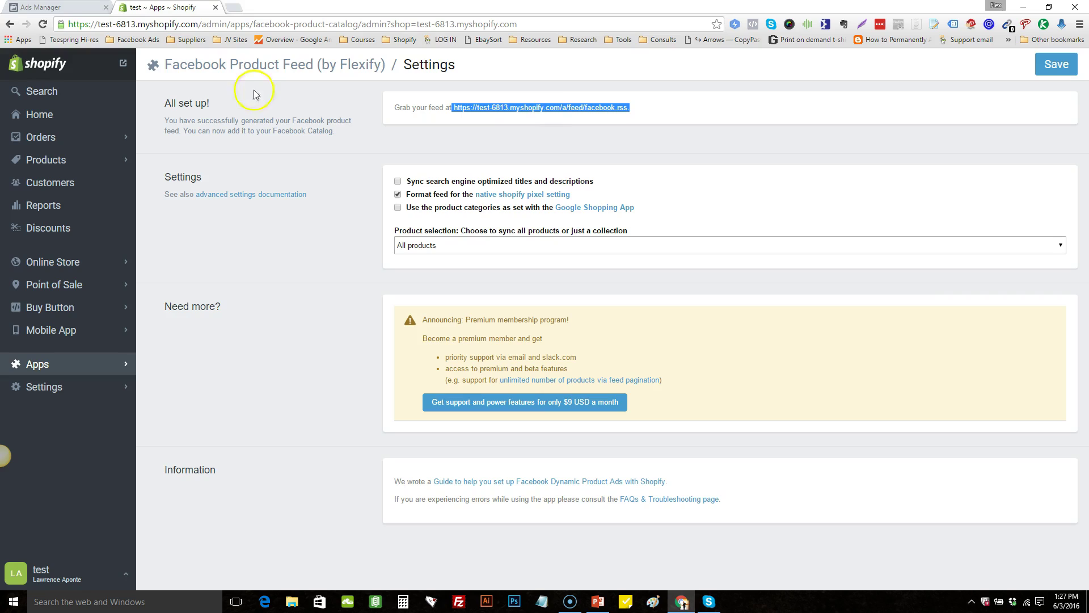
Switch to Facebook Ads Manager and go to the business's product catalogs.
left_click(46, 6)
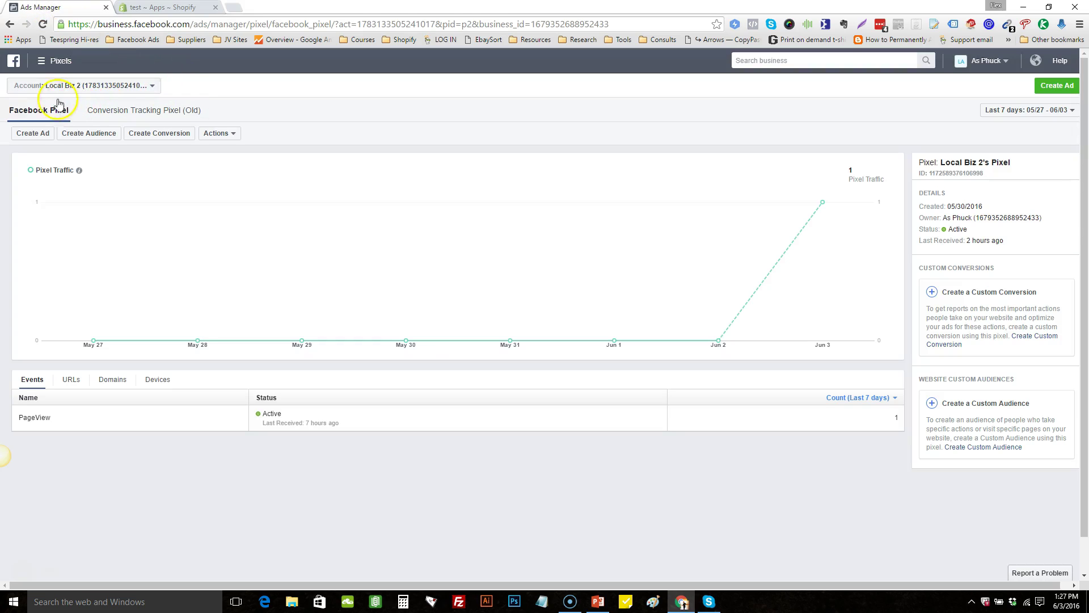
left_click(40, 67)
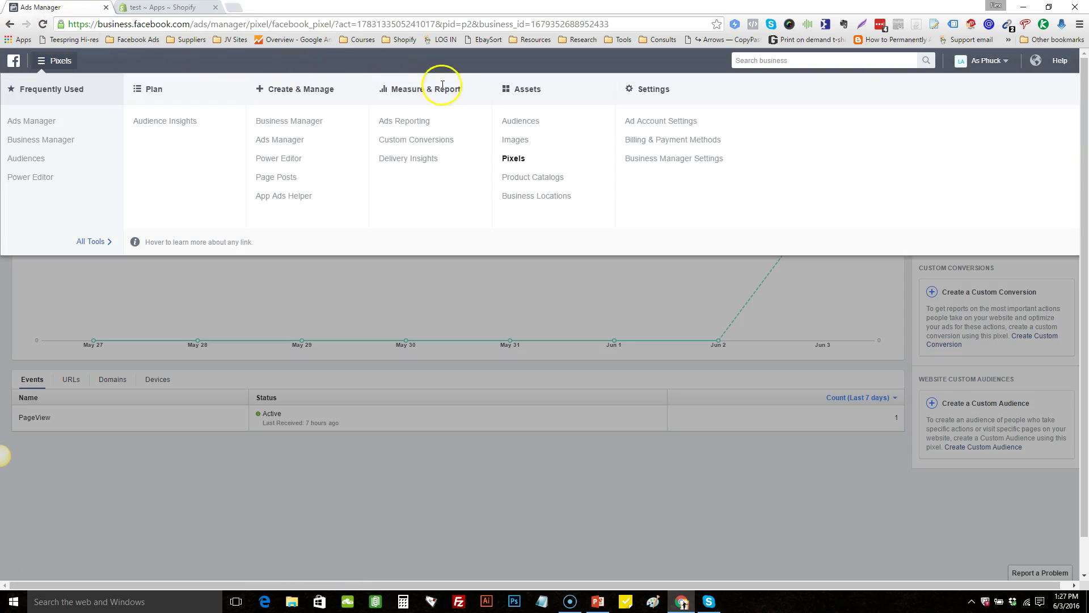
left_click(523, 178)
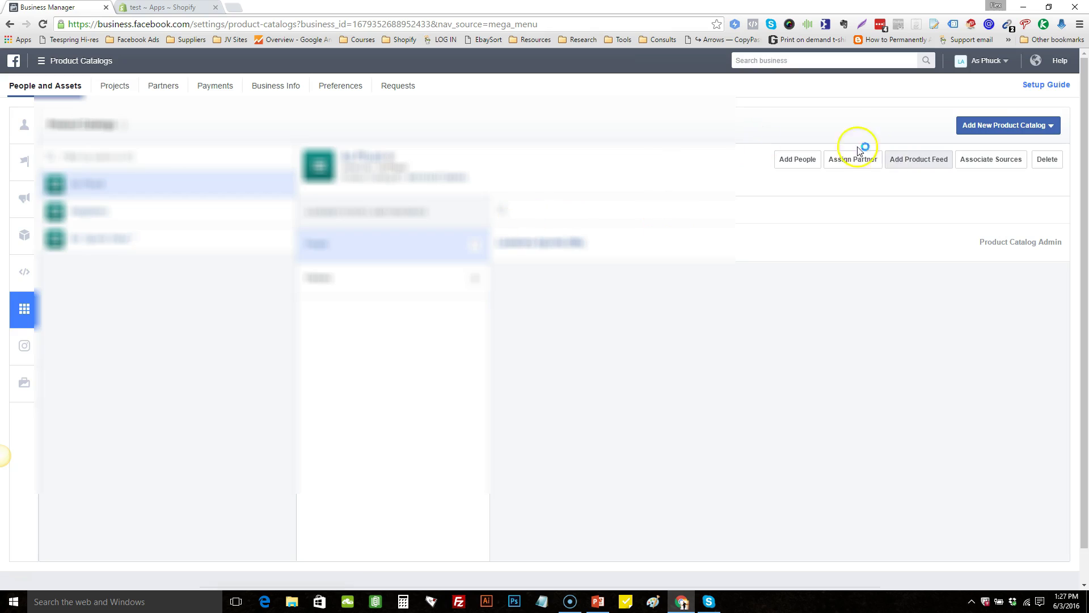
Create a new product catalog named Test and continue to its pixel association.
left_click(1021, 126)
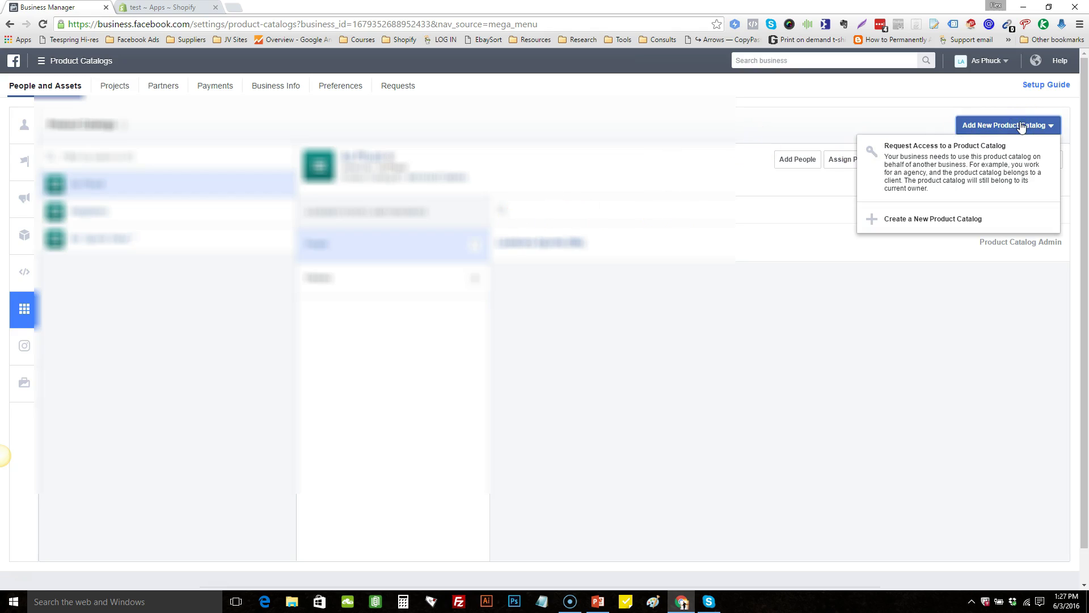
left_click(966, 219)
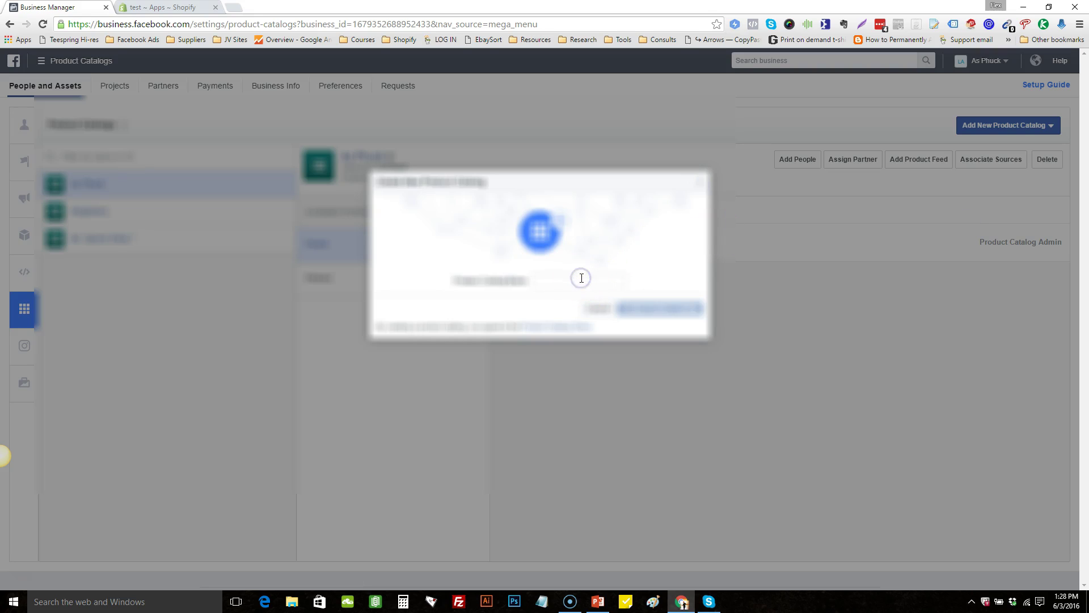
type("t")
left_click(657, 308)
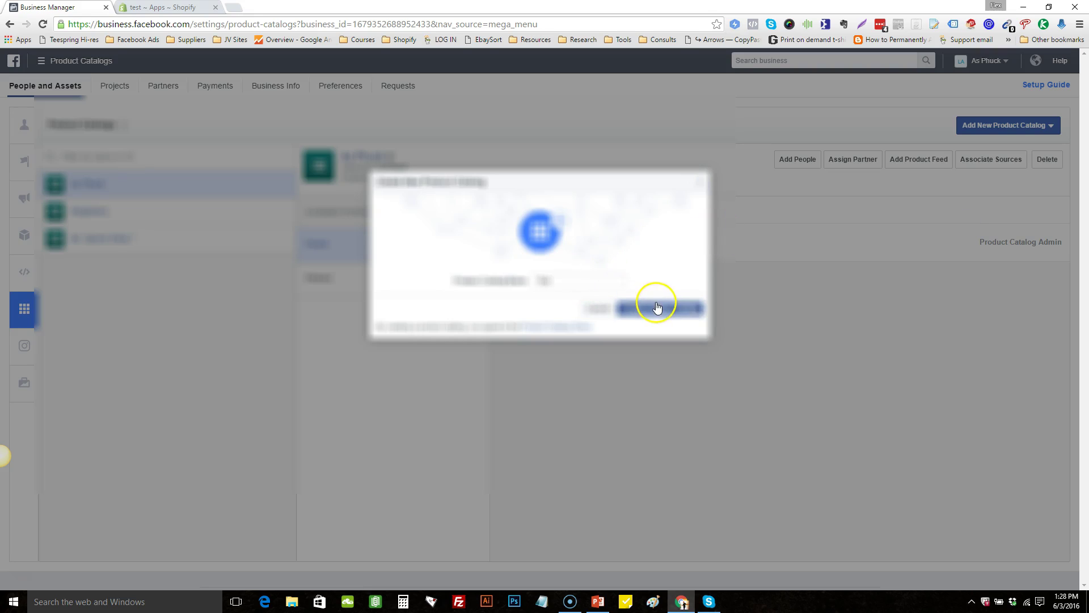
left_click(629, 436)
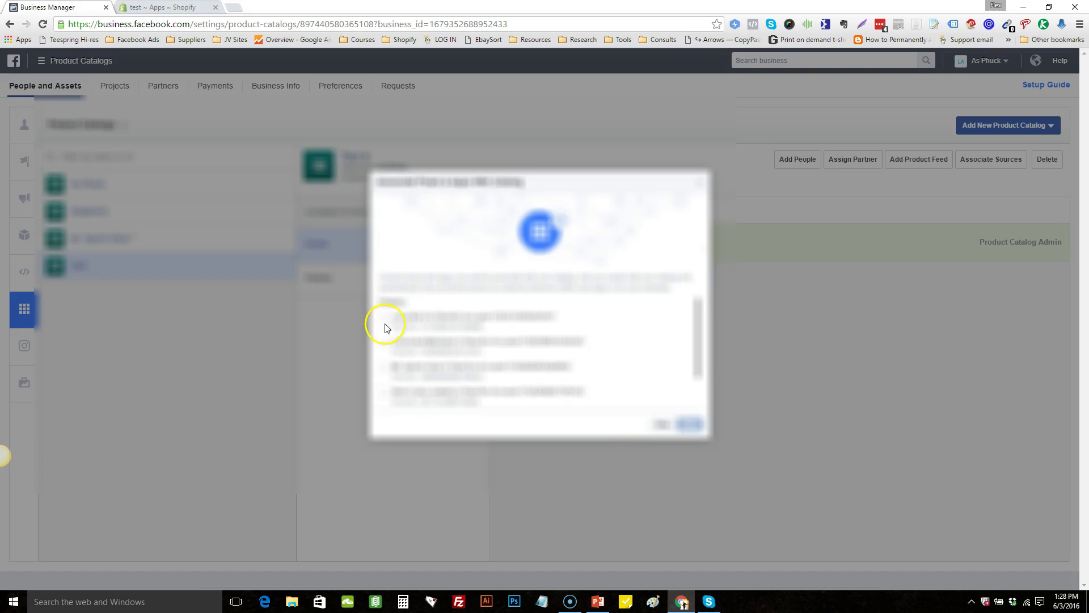
Associate the first listed pixel with the Test catalog and finish the catalog setup.
left_click(384, 321)
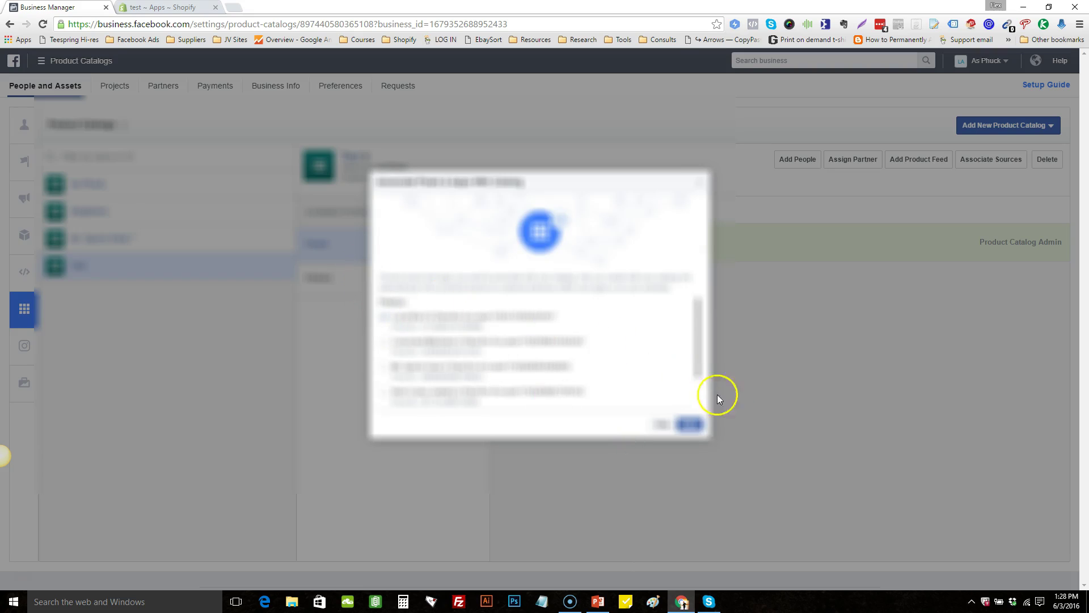
left_click(691, 426)
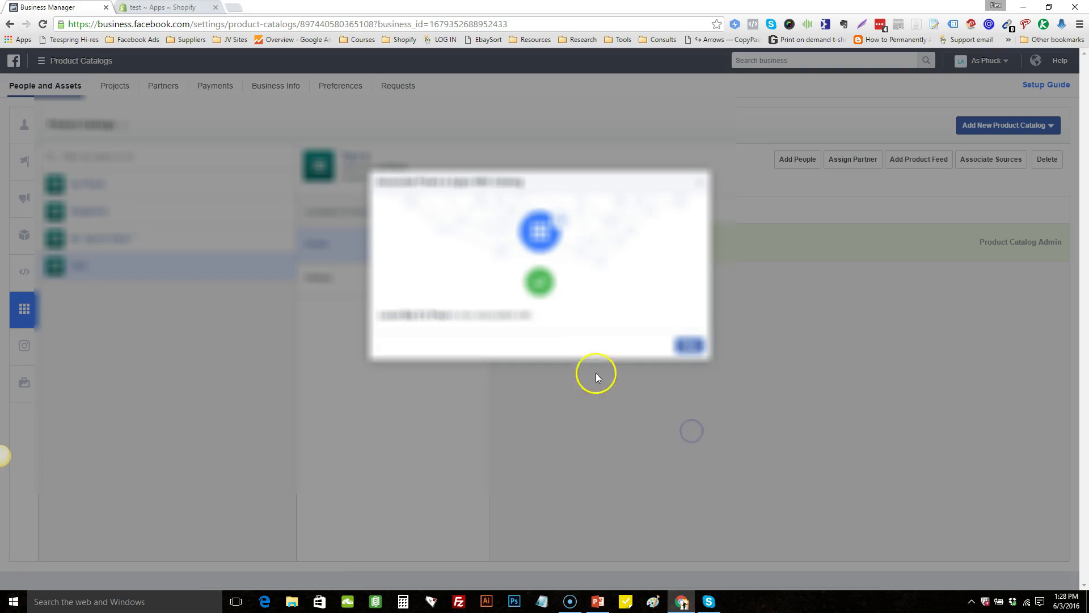
left_click(680, 343)
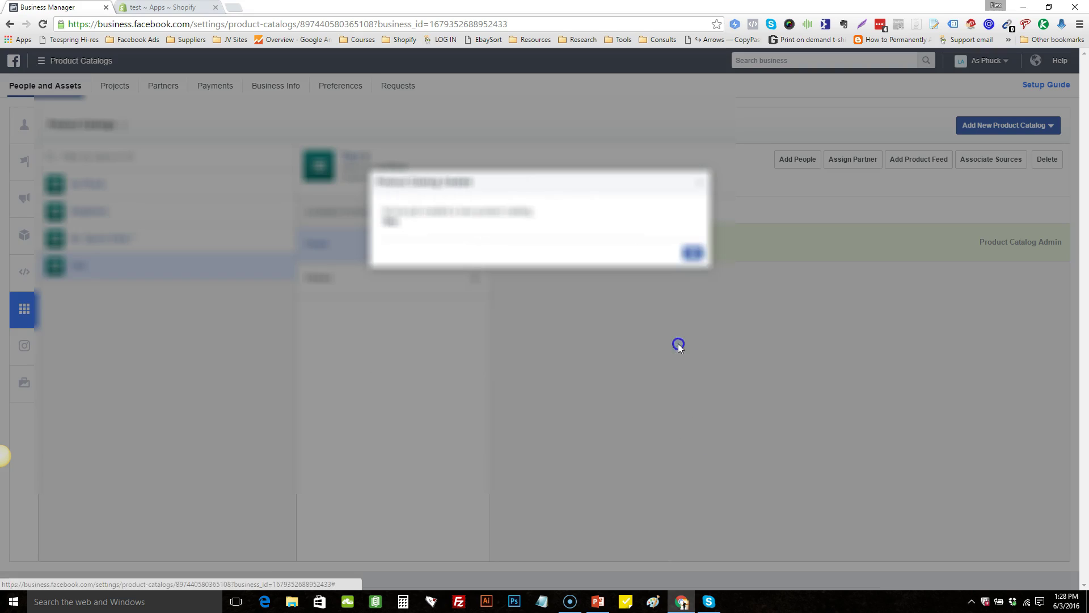
left_click(698, 248)
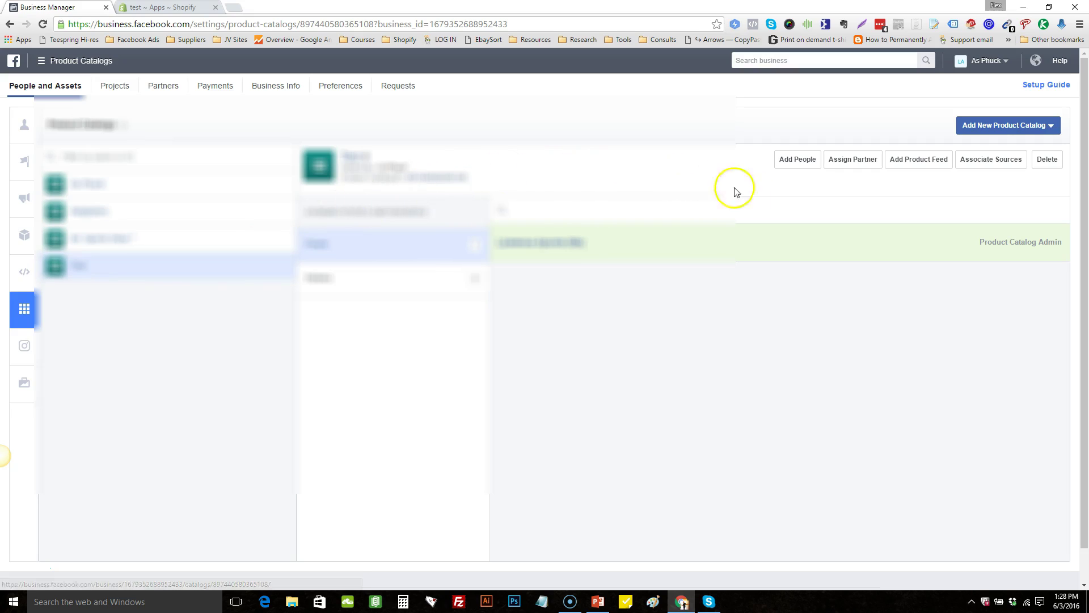
left_click(901, 161)
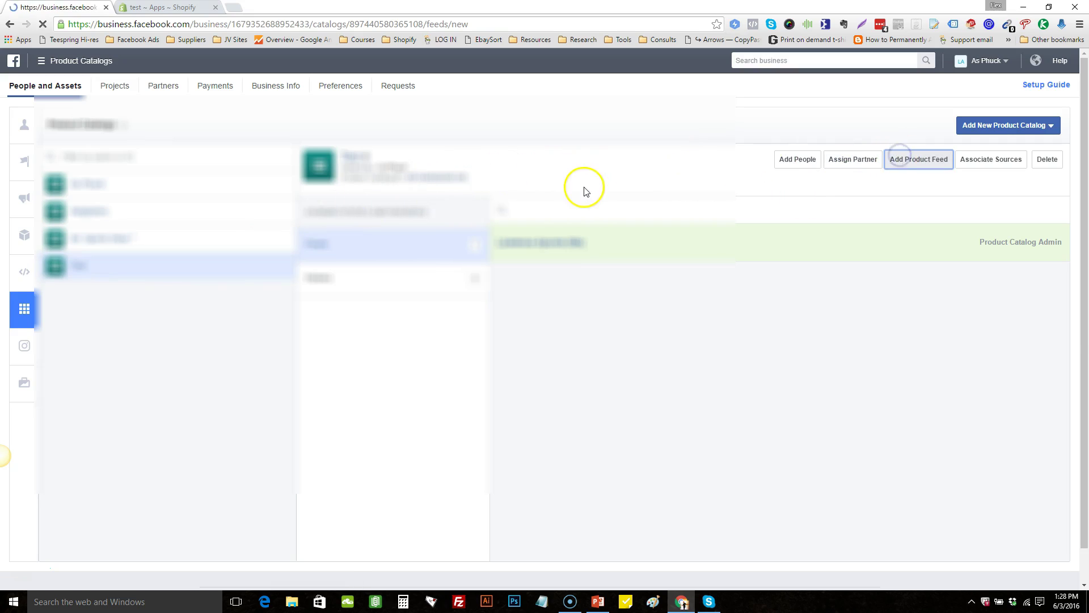
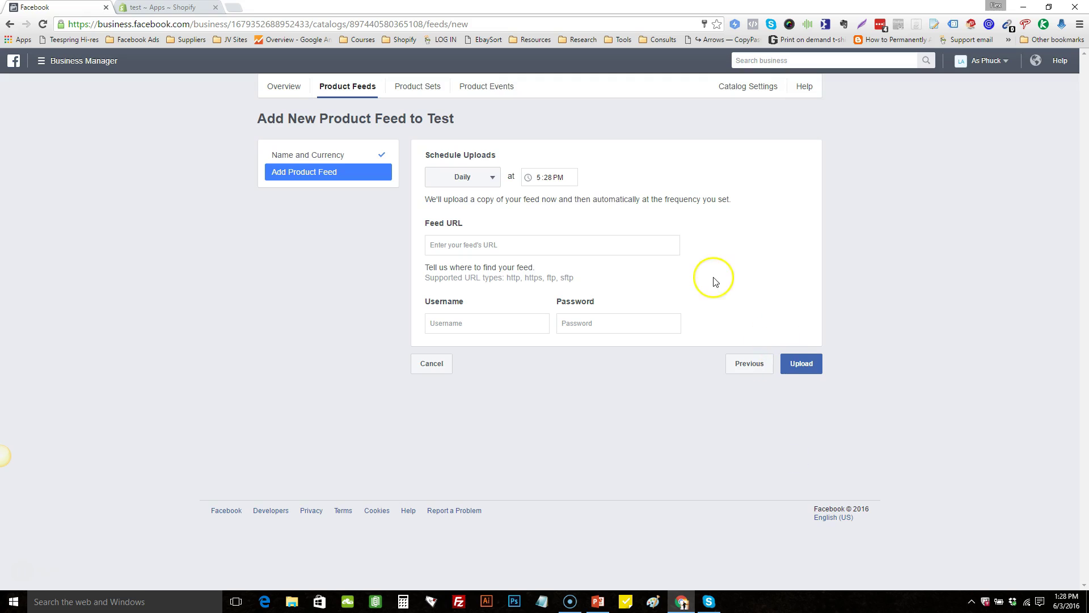
right_click(486, 245)
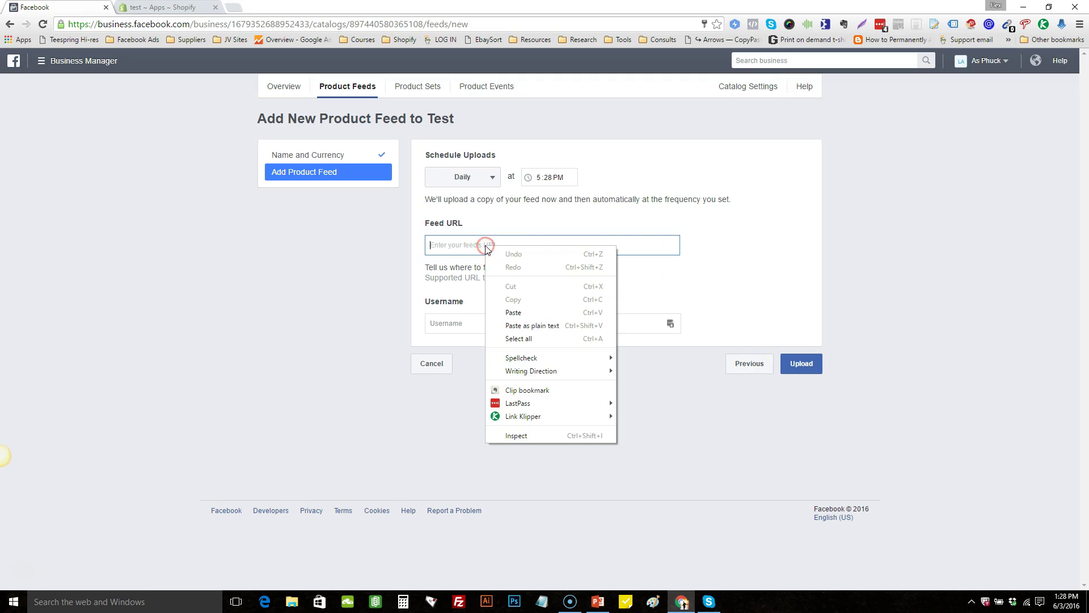
left_click(445, 246)
type("https://test-6813.myshopify.com/a/feed/facebook.rss.")
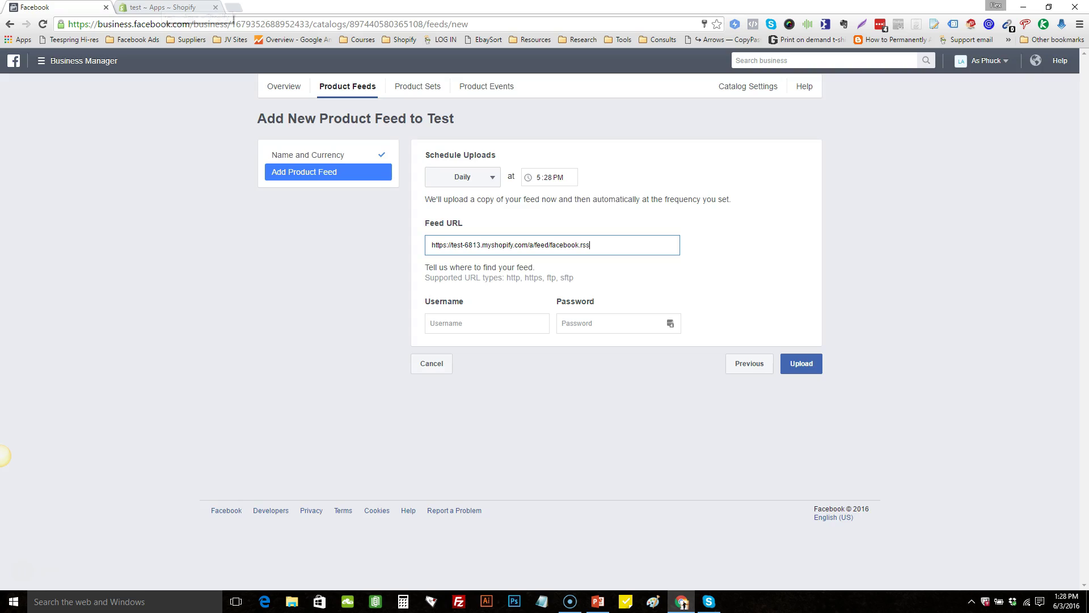
Switch to the Shopify admin and open Chihuahua Shirt to examine its size variants.
left_click(163, 7)
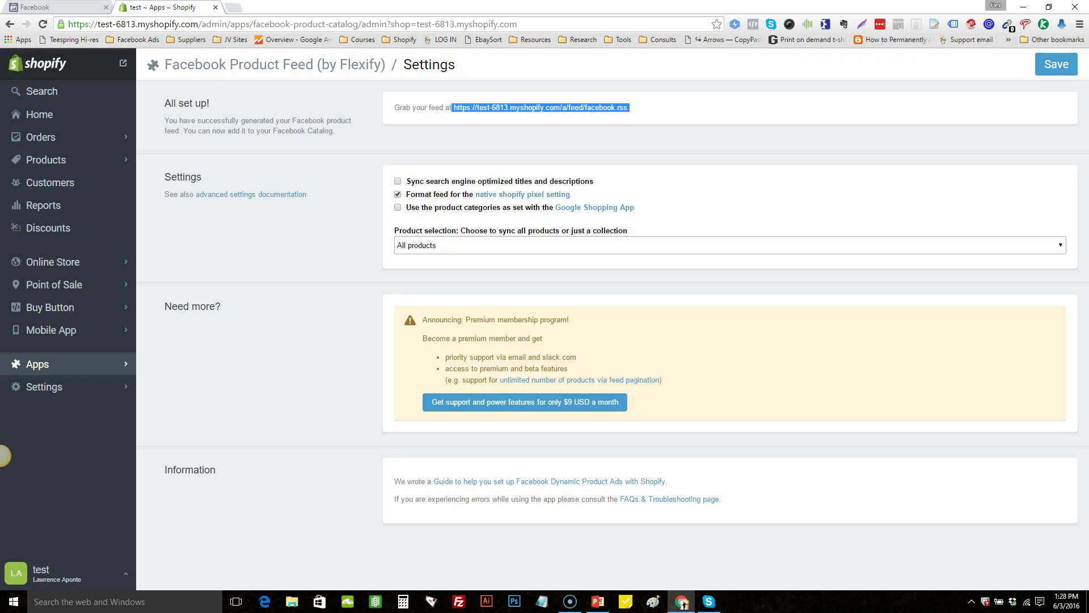
left_click(68, 163)
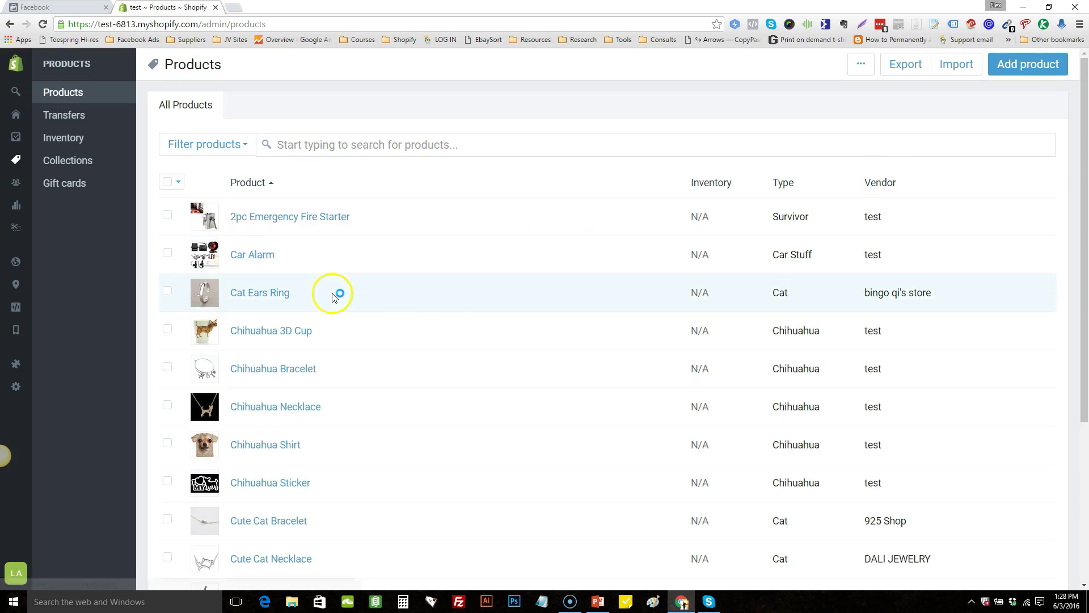
left_click(283, 445)
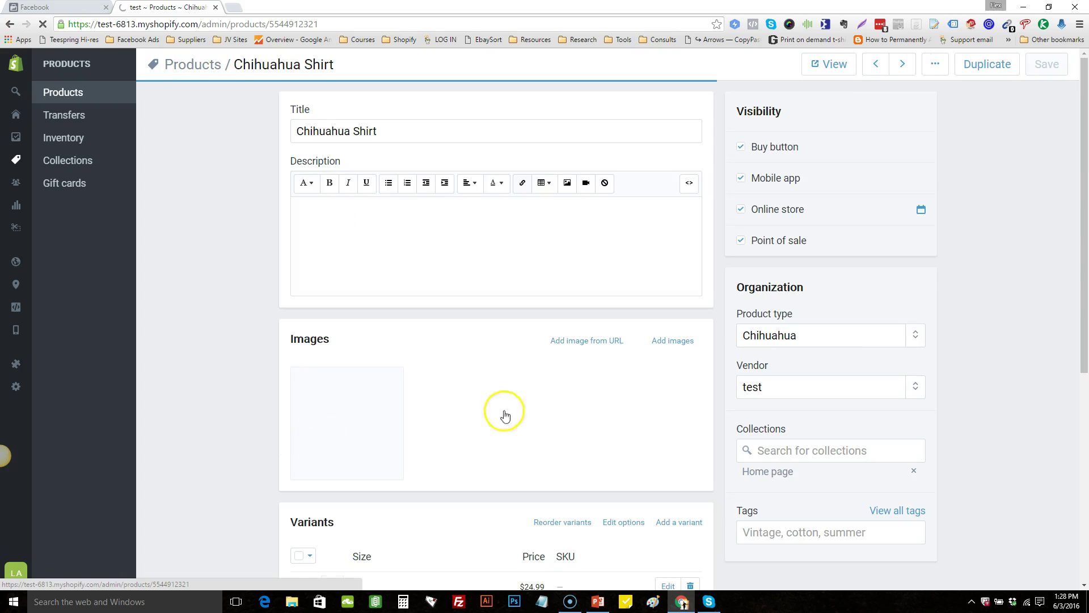
left_click_drag(1083, 147, 1083, 334)
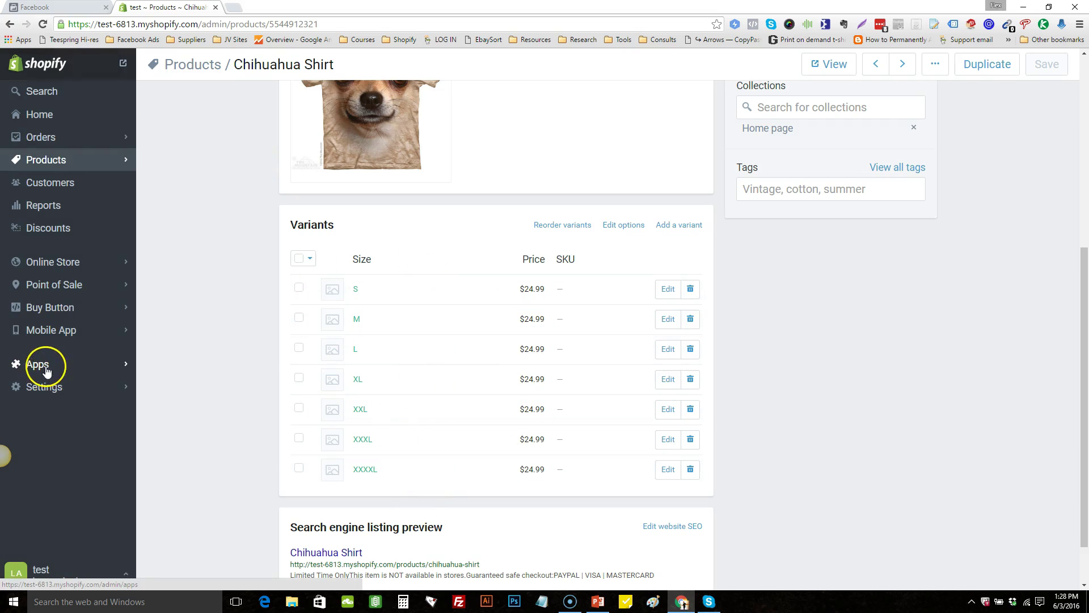
Copy the only_first_available_variants parameter from the Facebook Product Feed app's advanced settings documentation and return to the Facebook feed form.
left_click(47, 369)
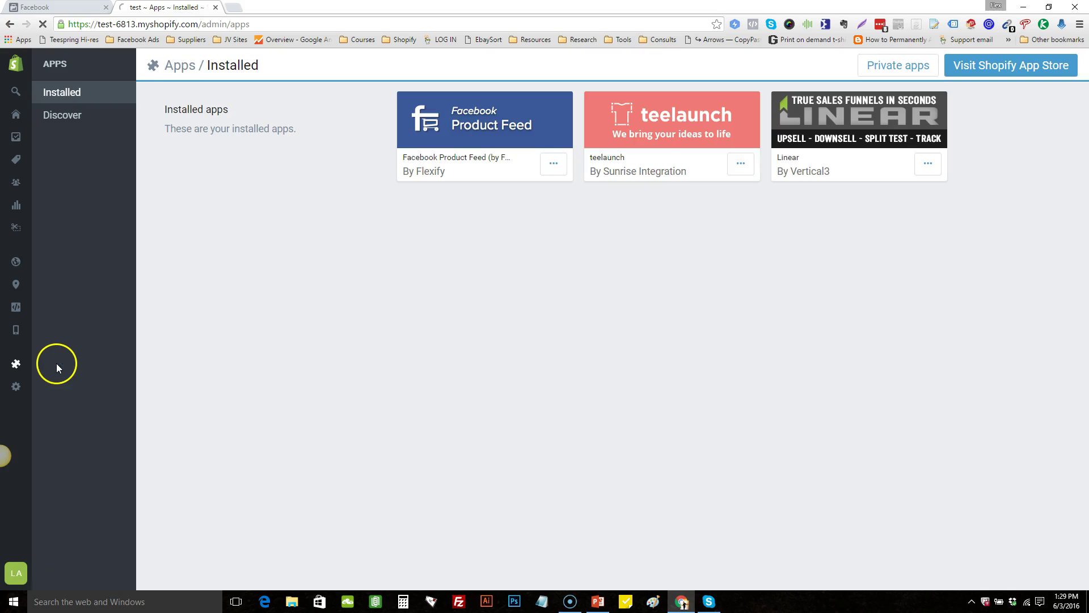
left_click(510, 109)
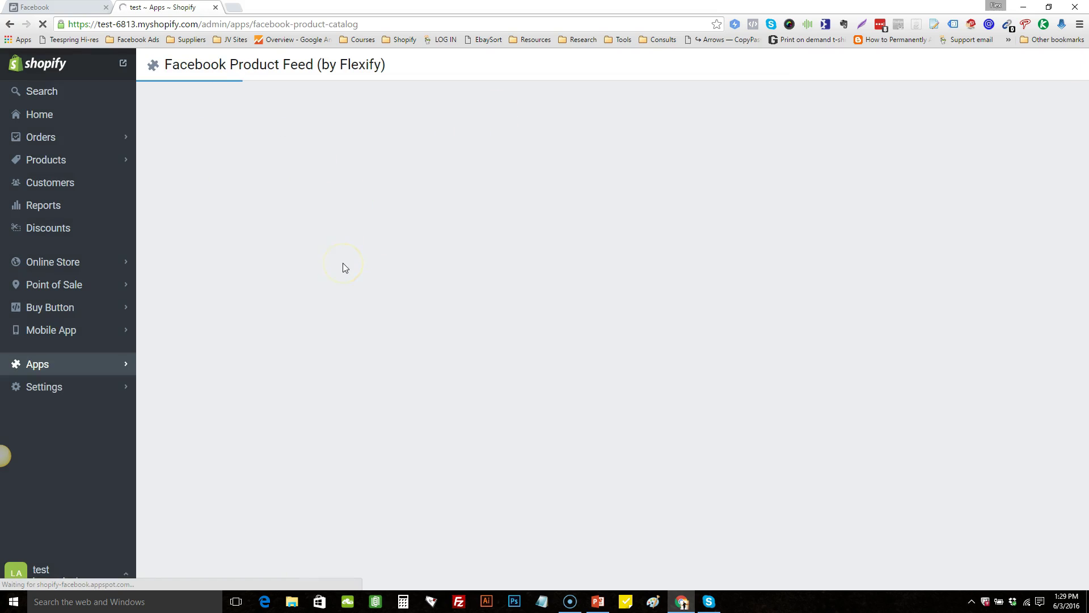
left_click(248, 197)
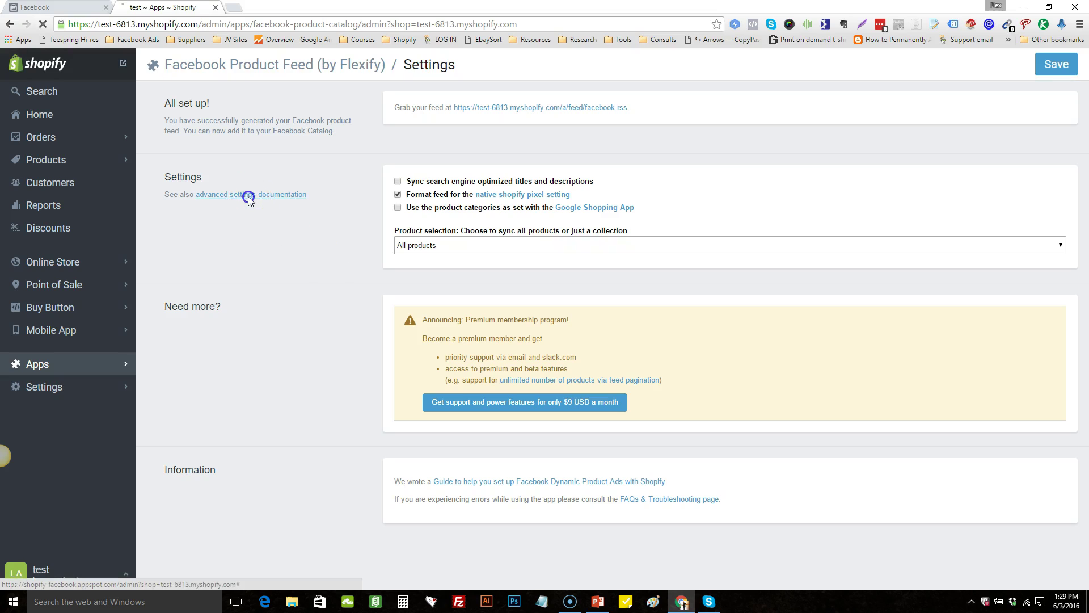
left_click_drag(404, 456, 546, 446)
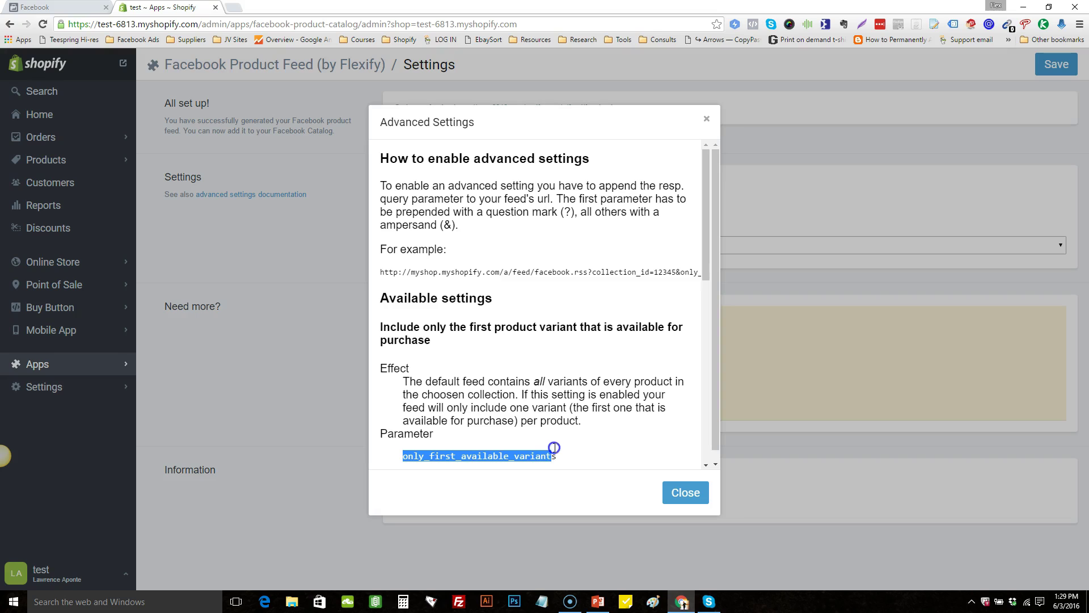
right_click(539, 456)
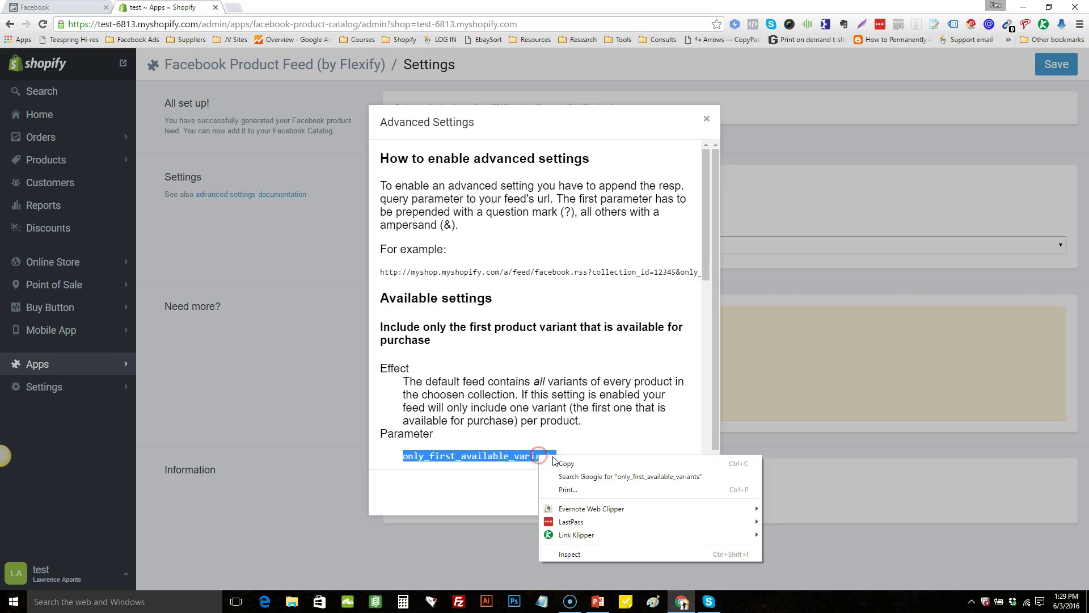
left_click(567, 461)
key("ctrl+Tab")
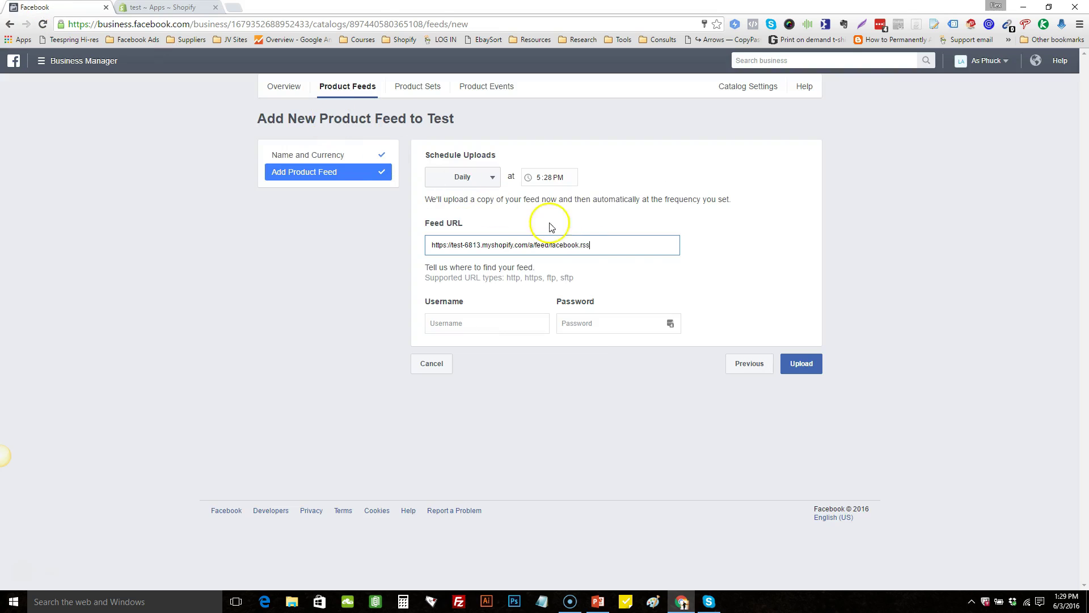
Append ?only_first_available_variants to the feed URL and upload the product feed.
left_click(618, 247)
key("ctrl+v")
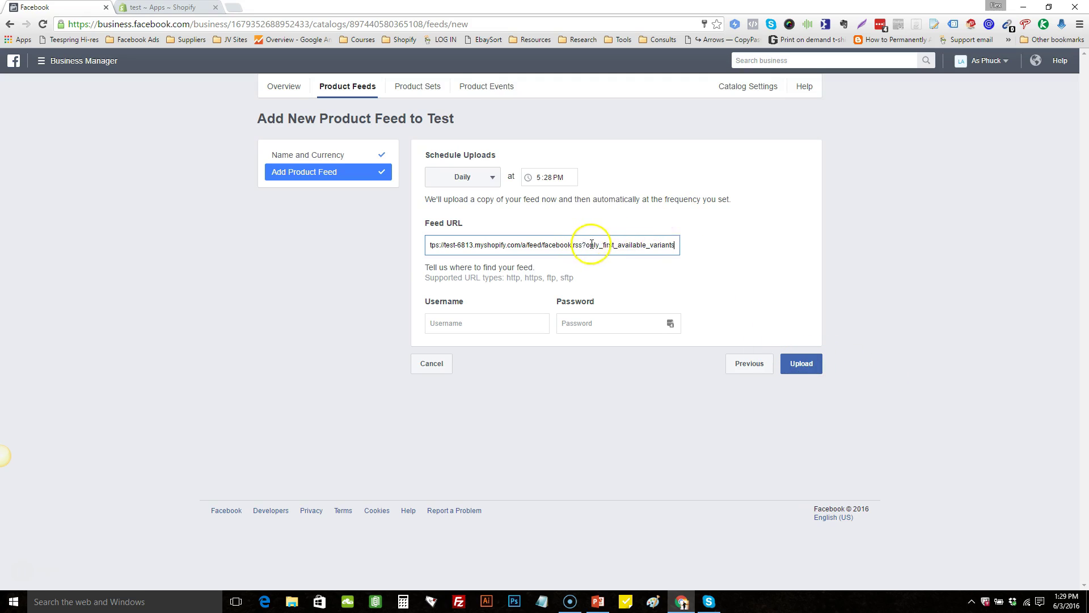
left_click(801, 363)
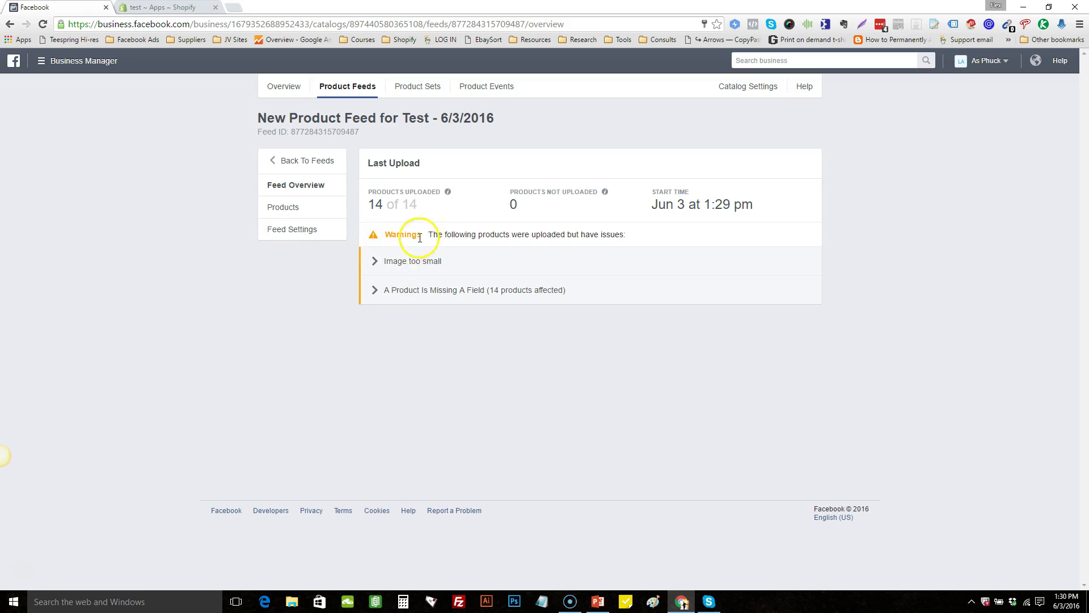
Examine the feed's upload warnings about the too-small image, including the image itself, and the missing product field.
left_click(375, 262)
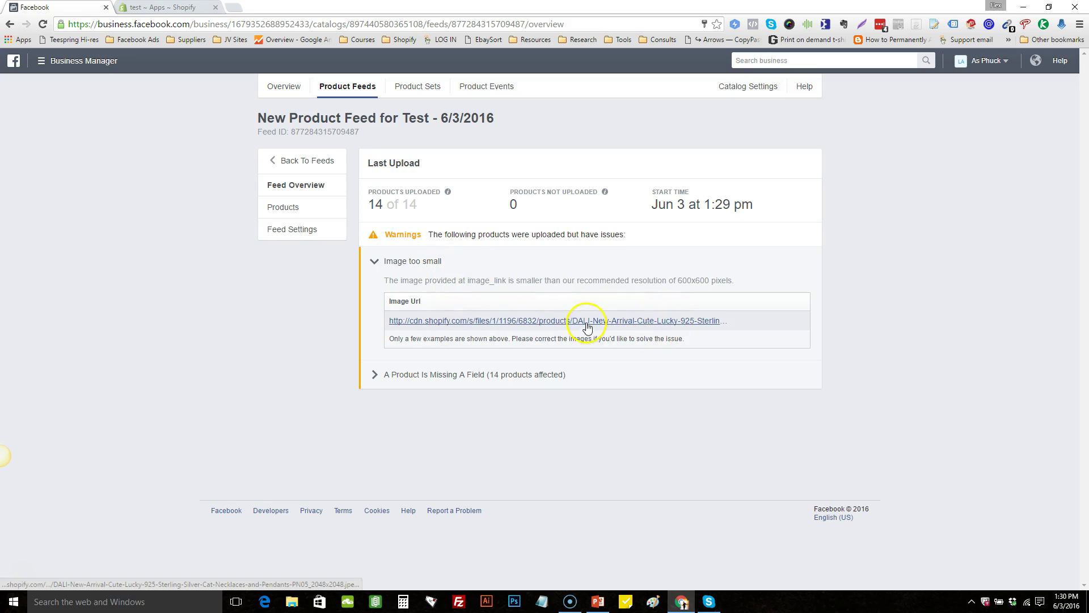
right_click(416, 327)
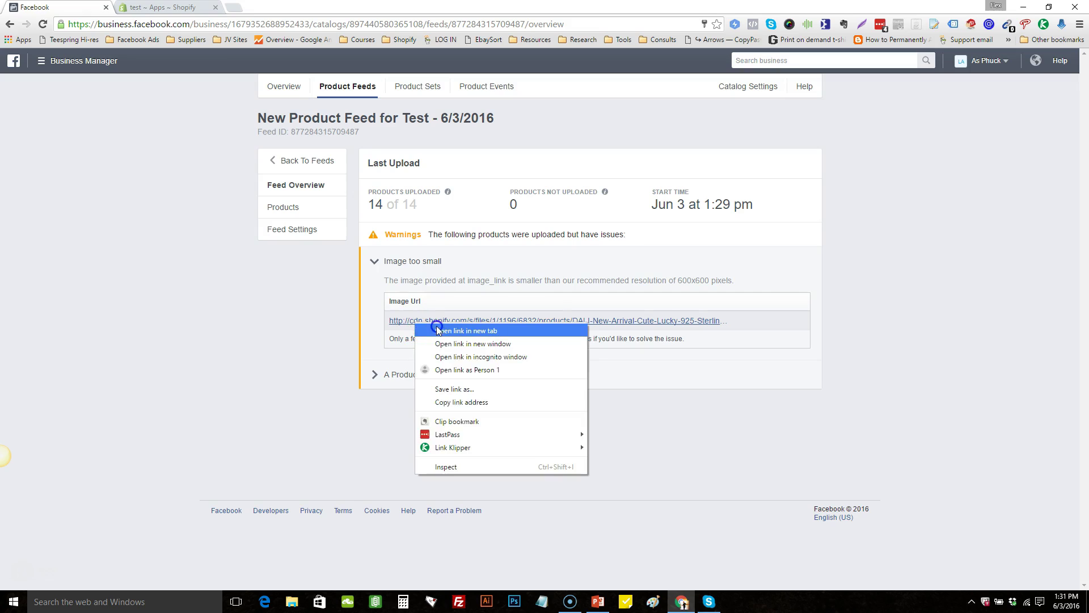
left_click(436, 327)
left_click(156, 8)
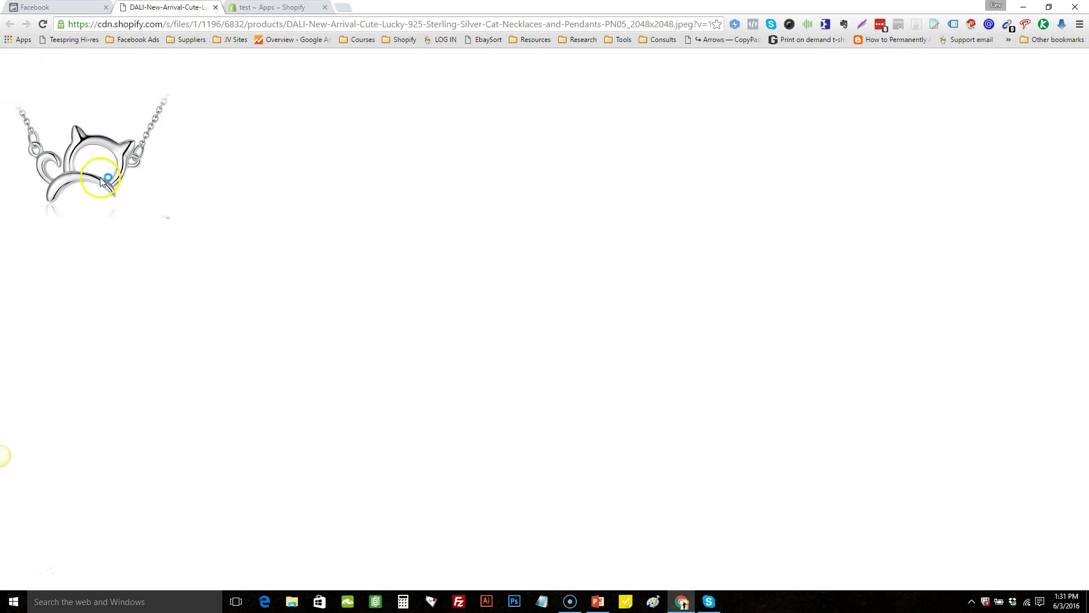
left_click(215, 8)
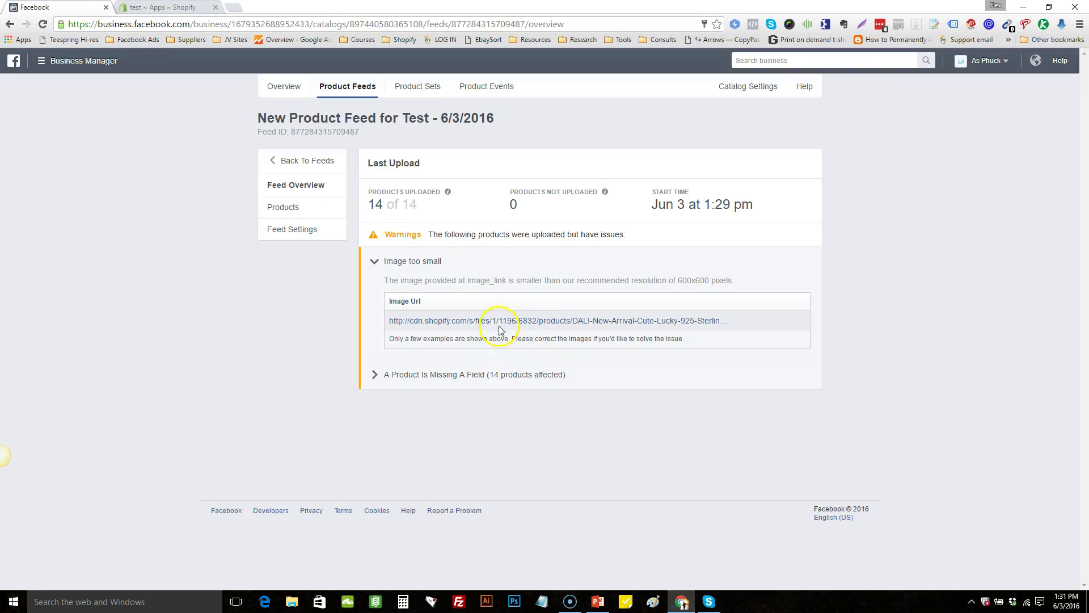
left_click(430, 268)
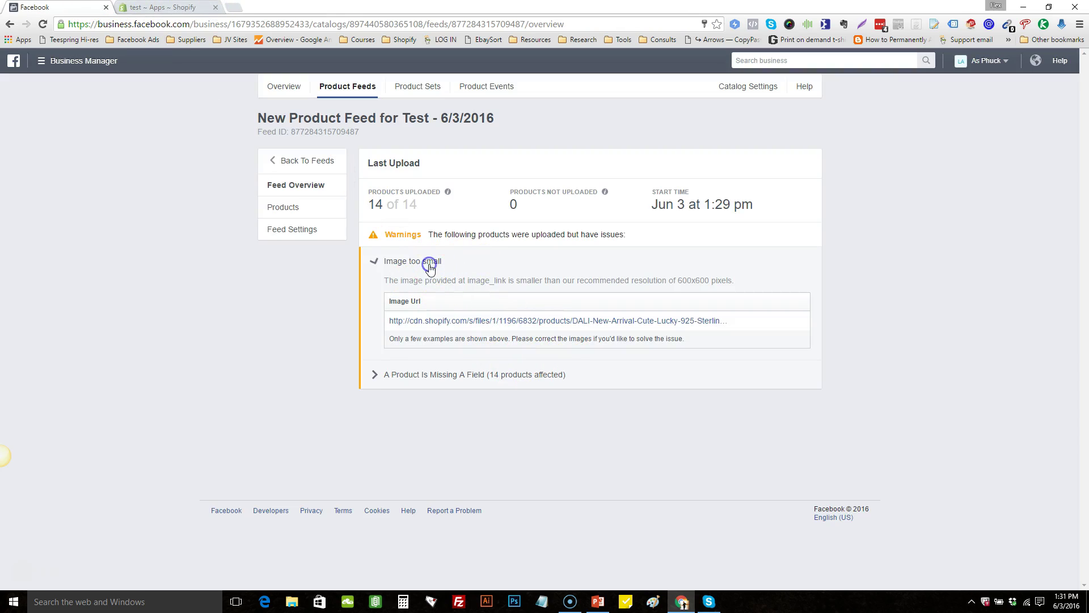
left_click(432, 295)
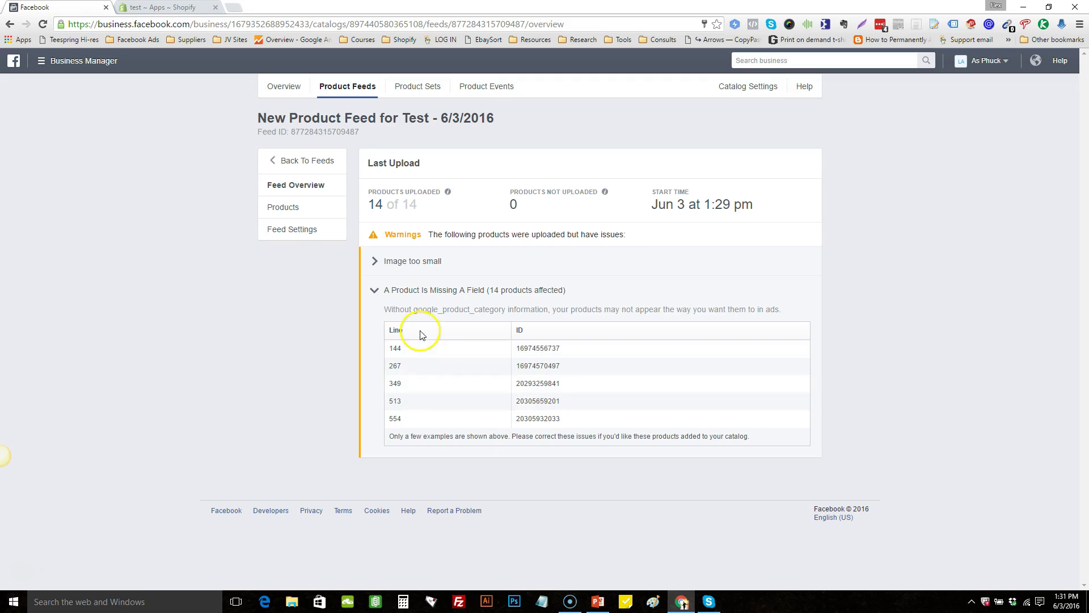
left_click(451, 291)
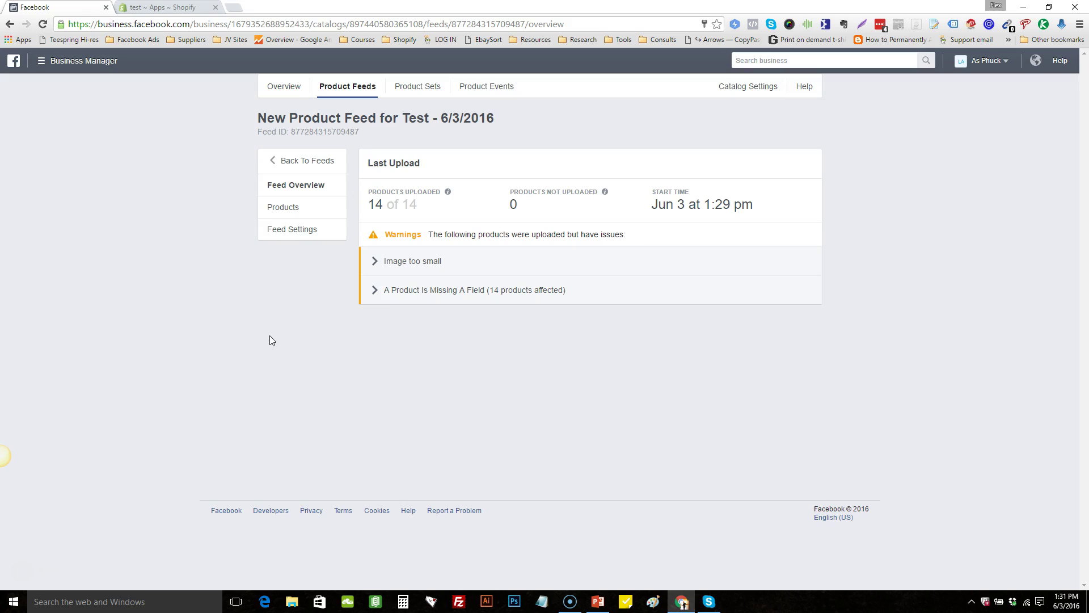
Start a new product set named Cat in the Test catalog.
left_click(414, 97)
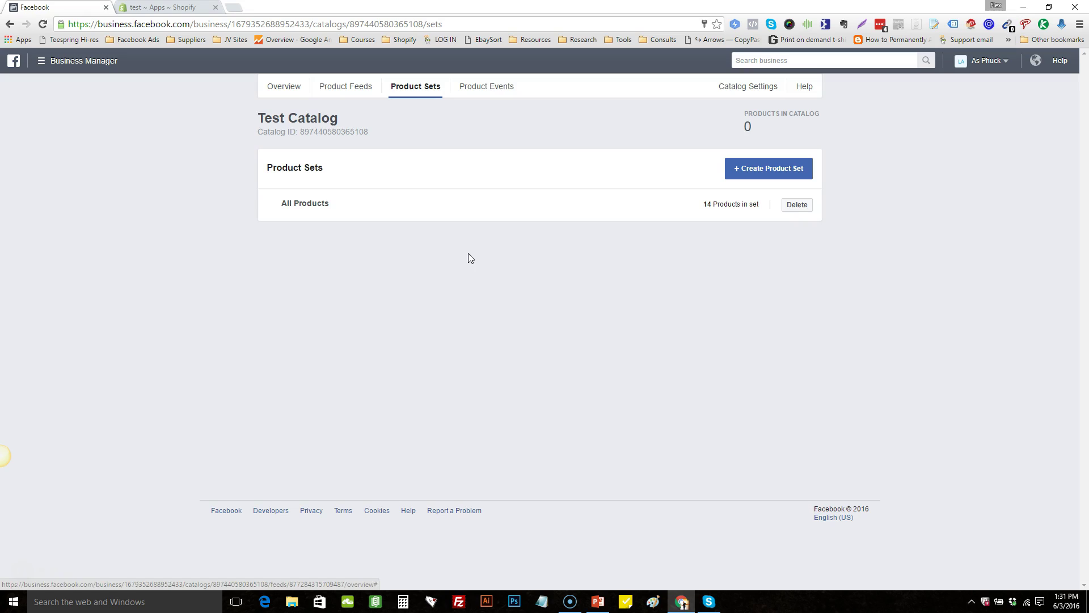
left_click(761, 169)
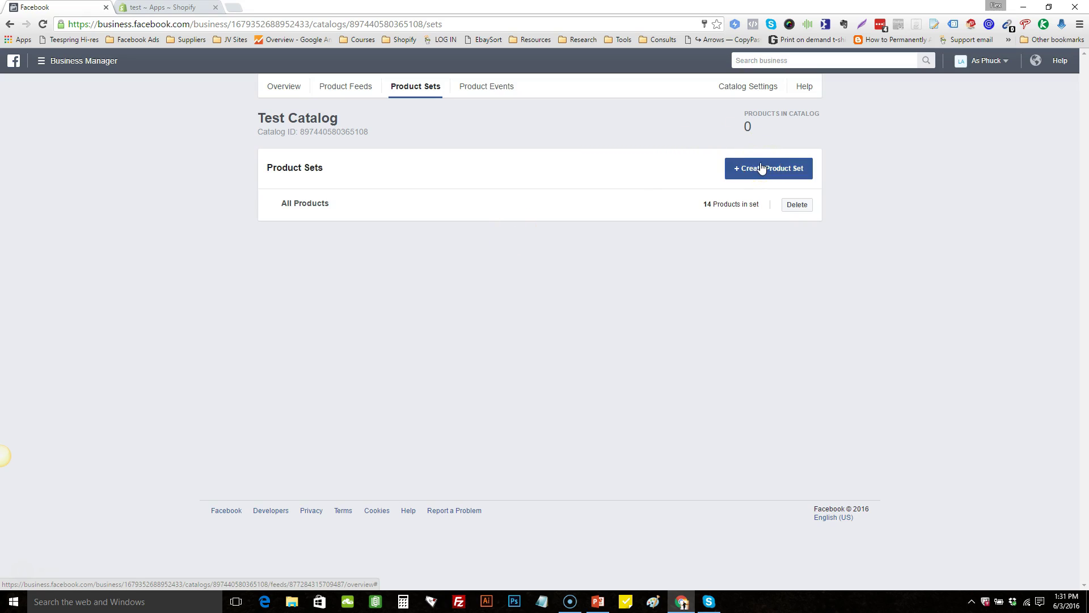
right_click(761, 169)
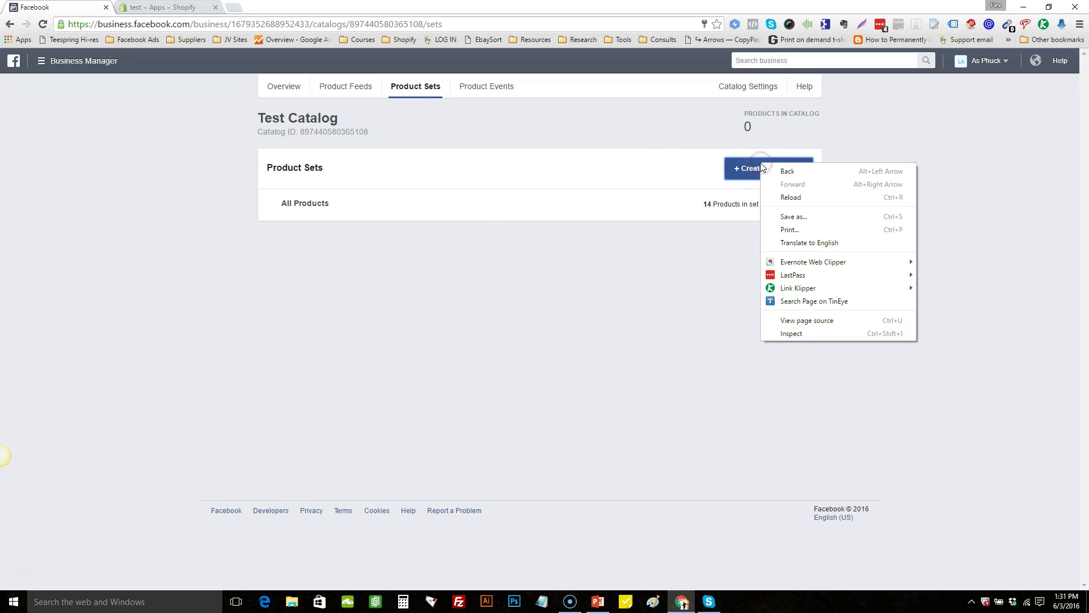
left_click(747, 168)
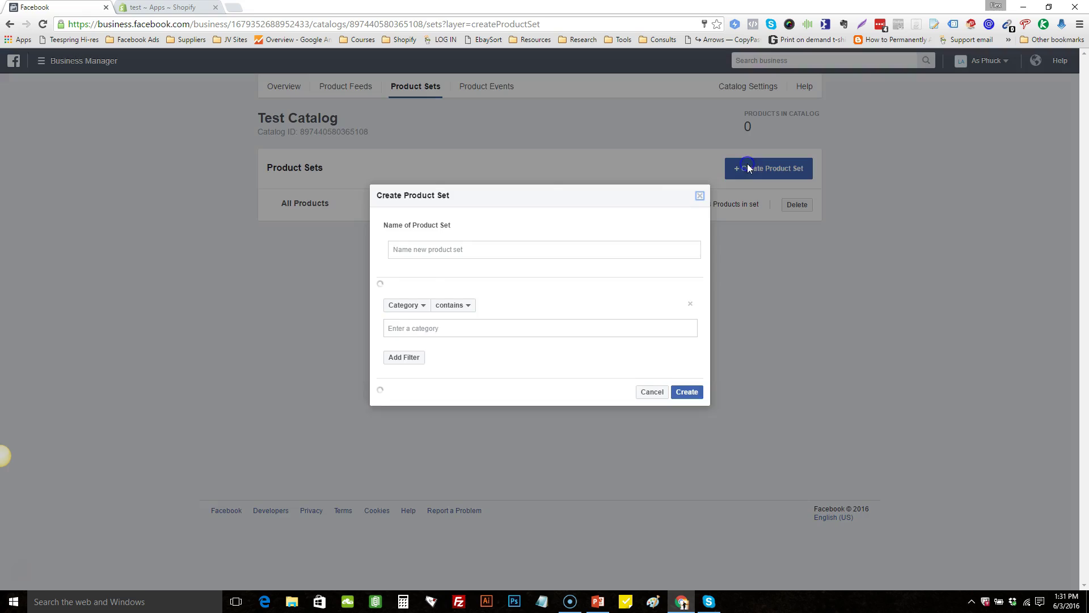
left_click(479, 254)
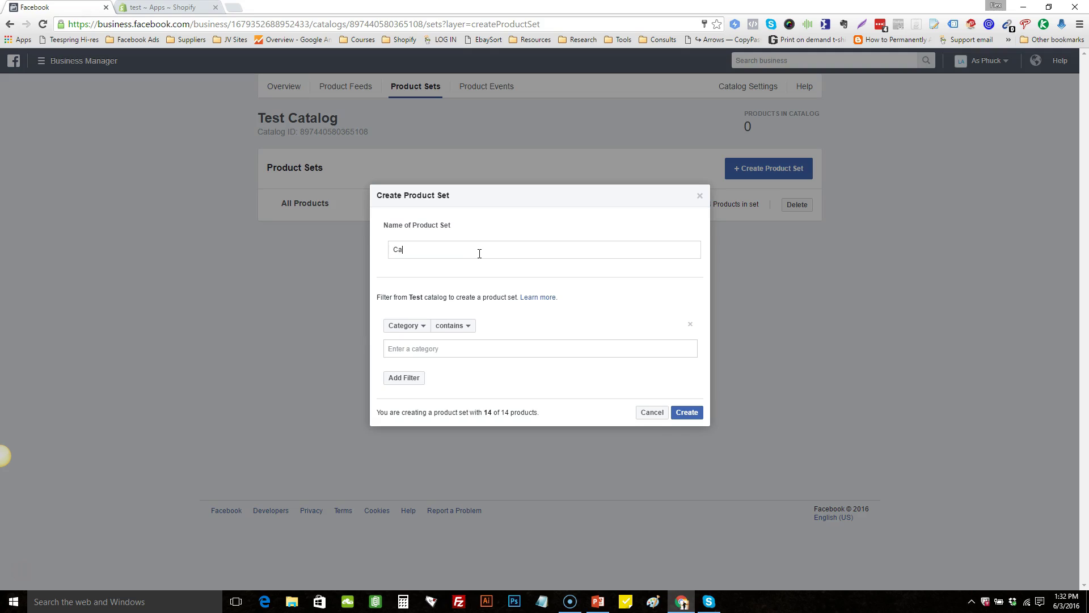
Filter the product set to product type is any of these Cat and create it.
left_click(403, 326)
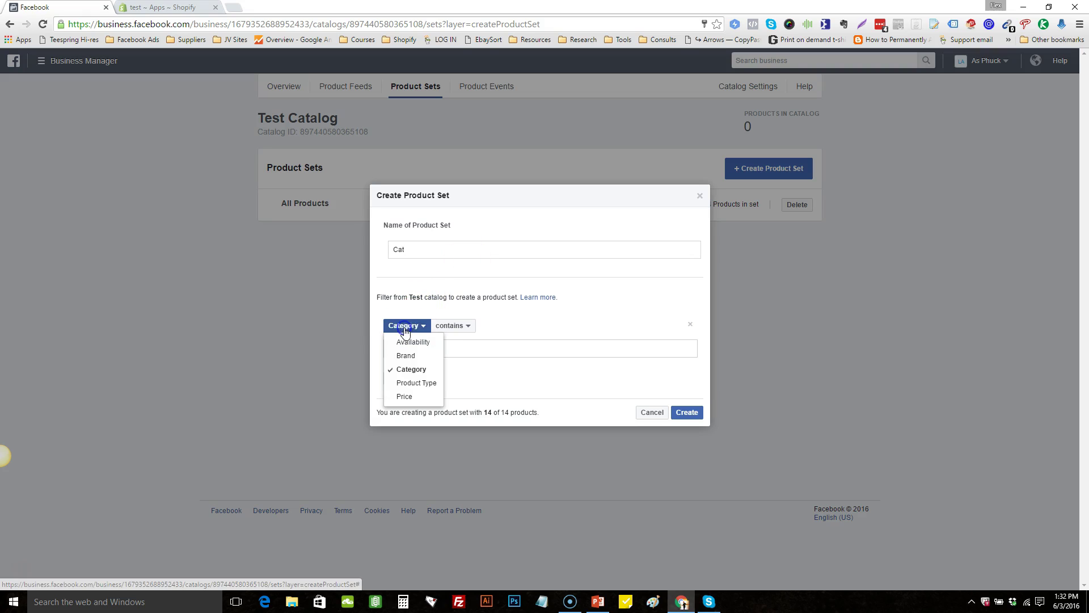
left_click(424, 383)
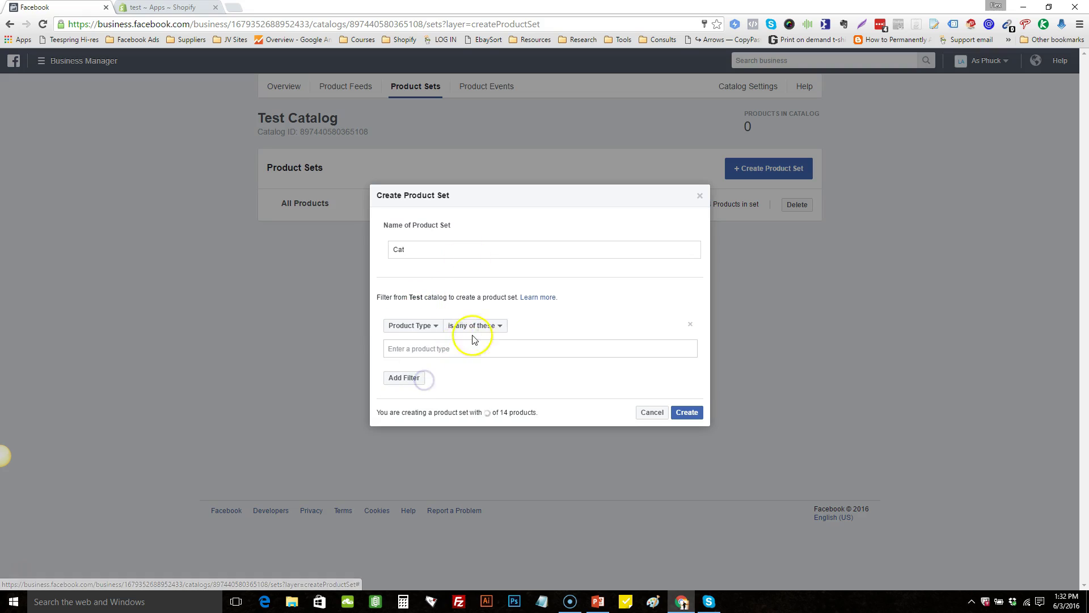
left_click(470, 348)
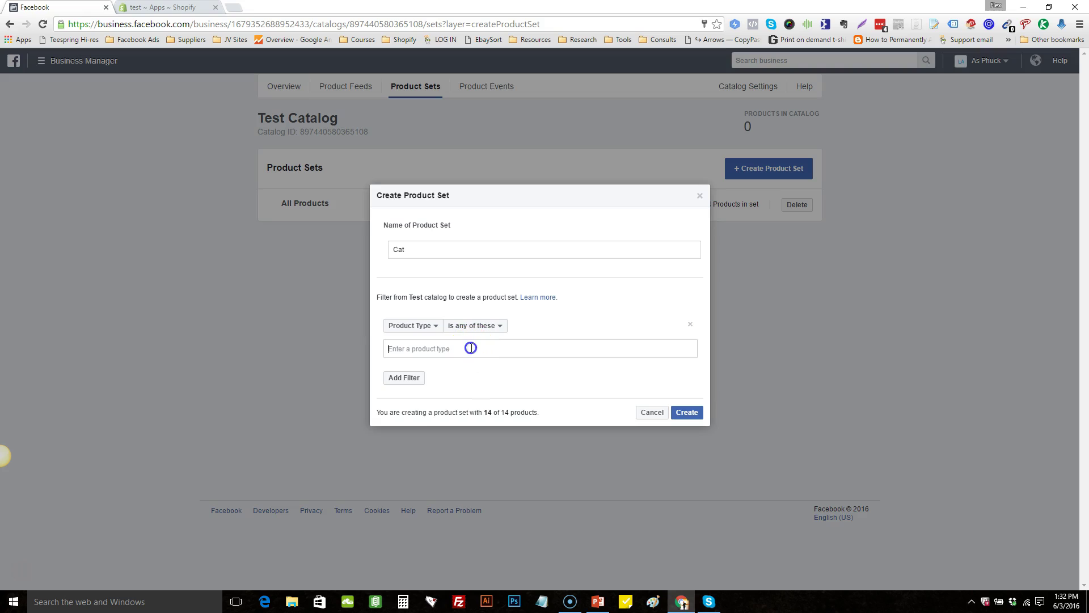
type("Cat")
left_click(437, 369)
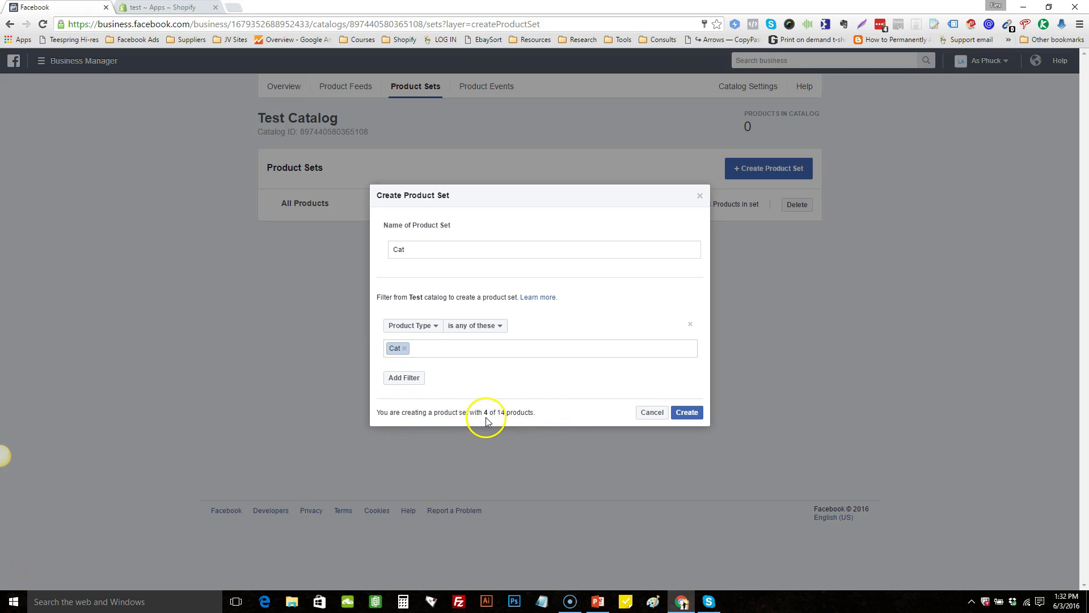
left_click(386, 351)
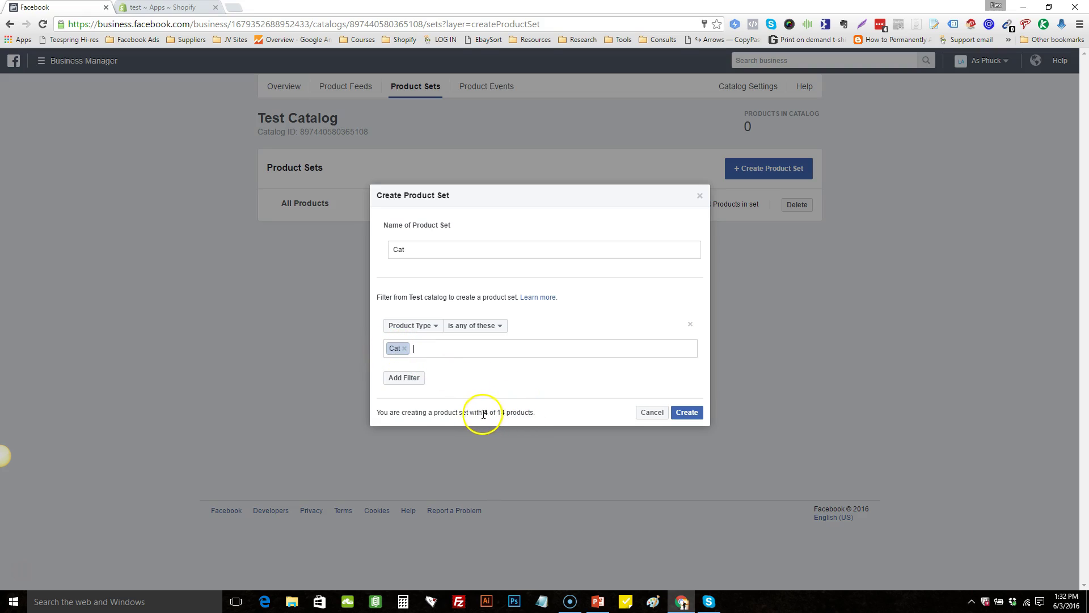
left_click(687, 412)
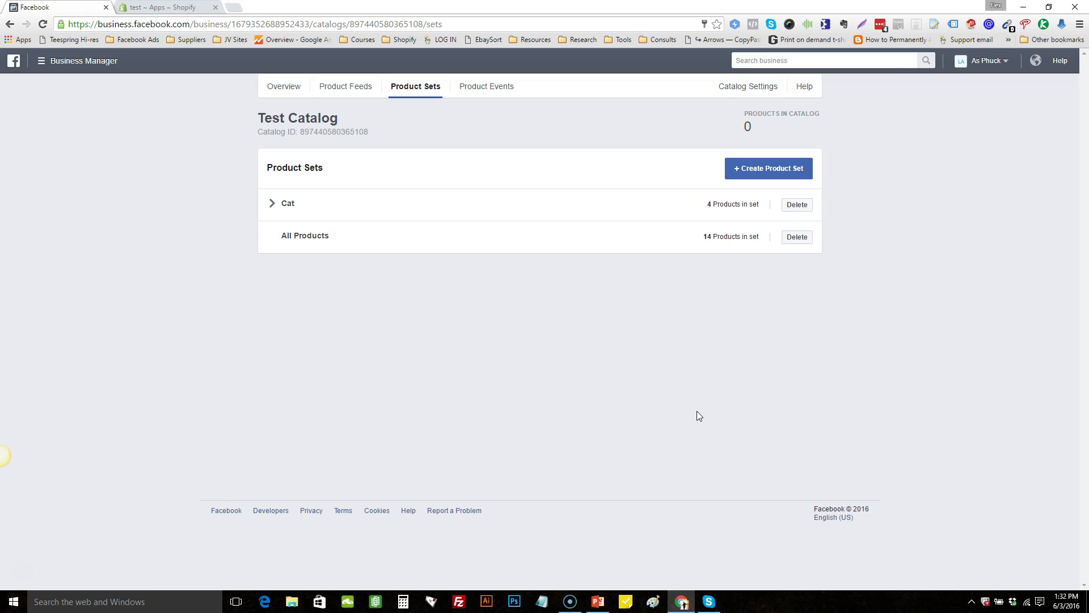
Create a second product set named Chihuahua, filtered to the product type Chihuahua.
left_click(758, 168)
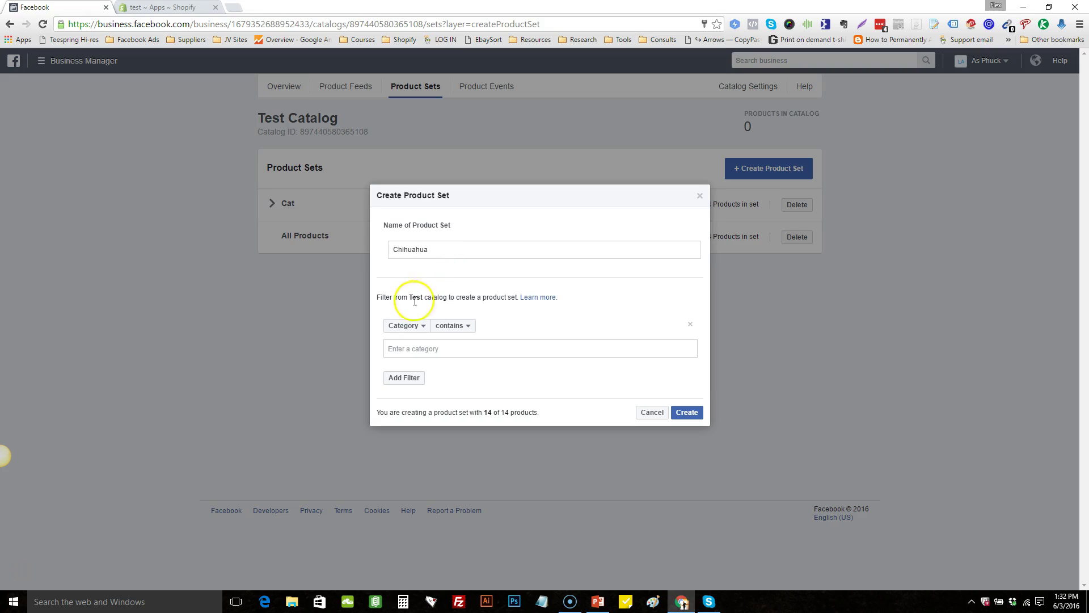
left_click(414, 325)
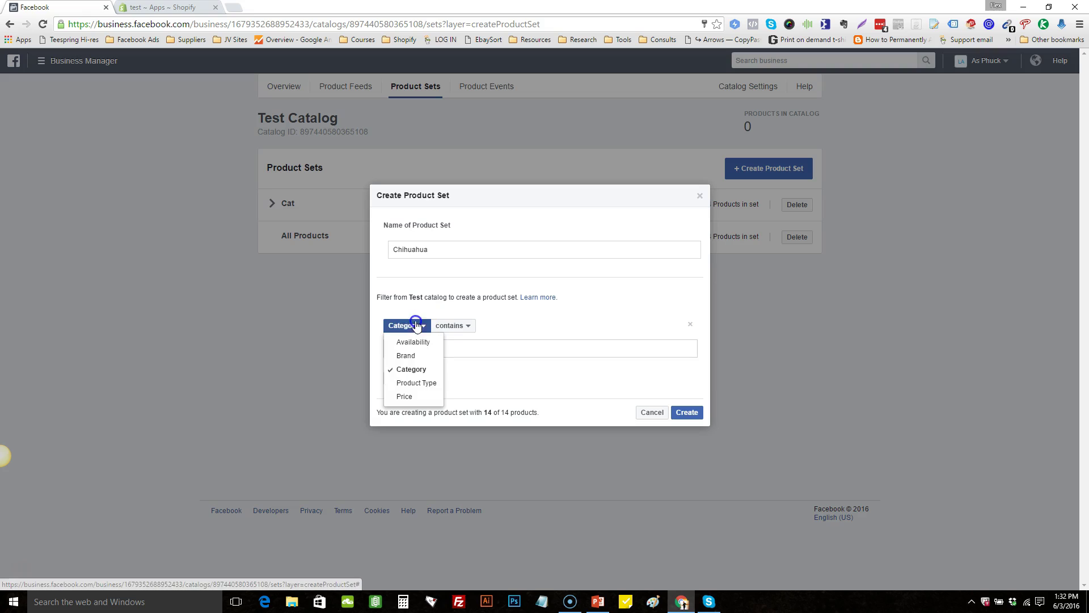
left_click(420, 383)
left_click(400, 348)
type("C")
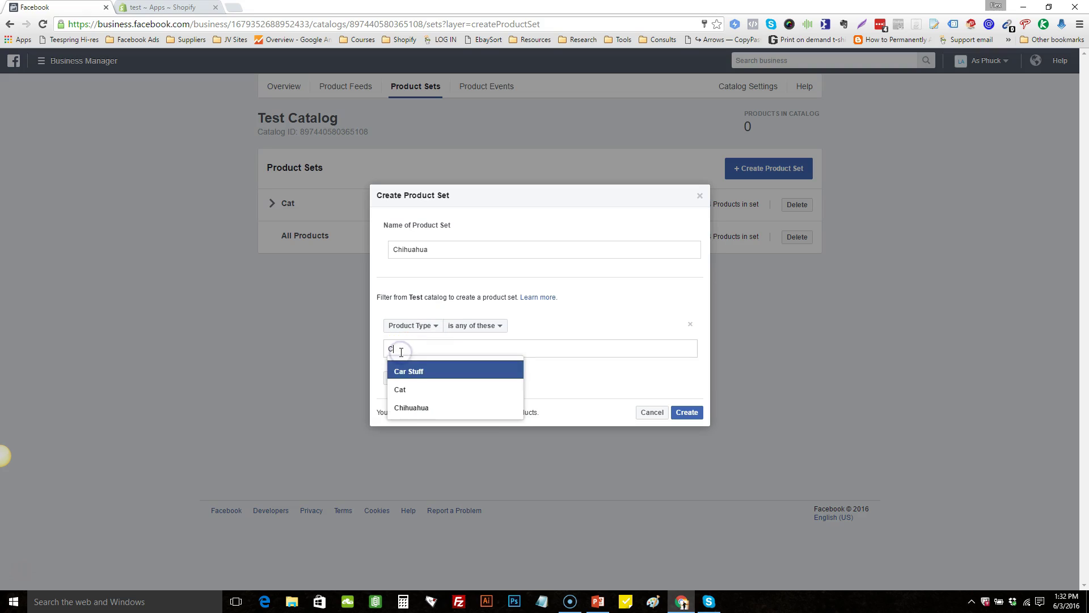
left_click(429, 406)
left_click(686, 414)
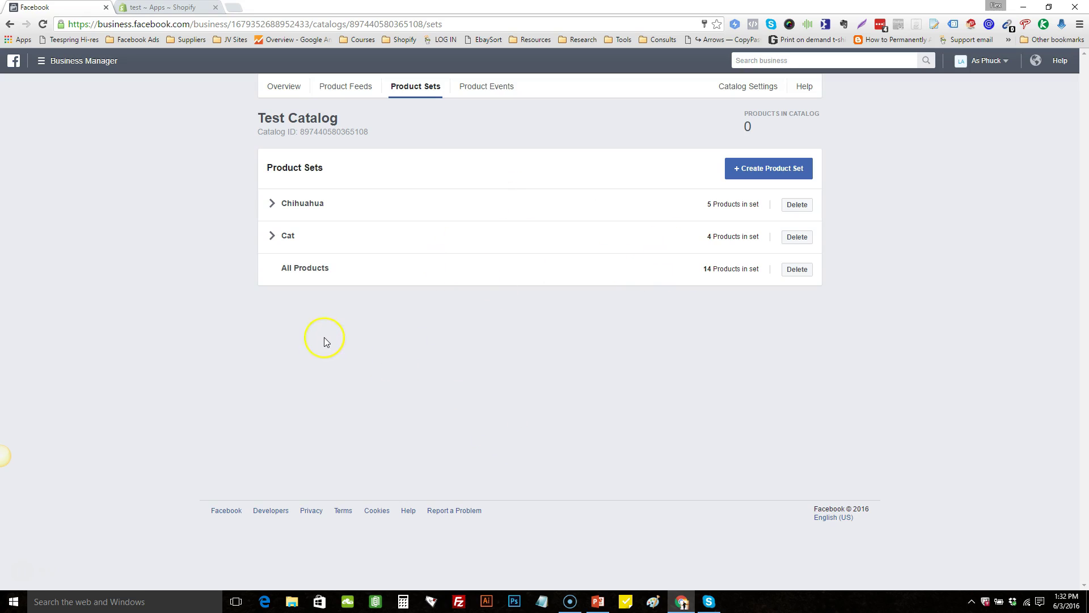
Open Power Editor from Business Manager and dismiss the payment method notice.
left_click(74, 61)
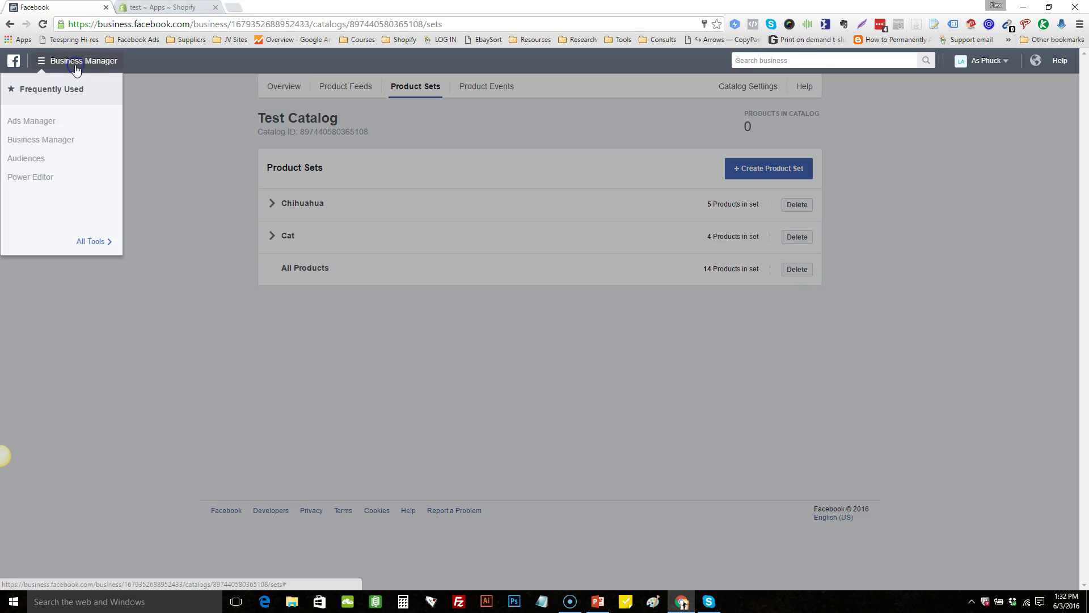
right_click(47, 180)
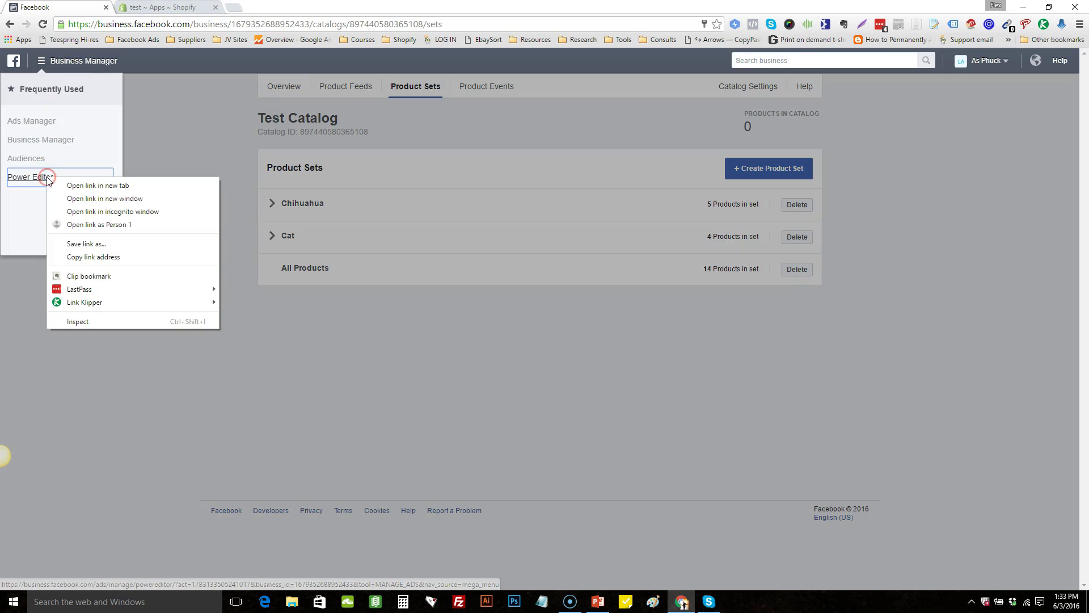
left_click(33, 177)
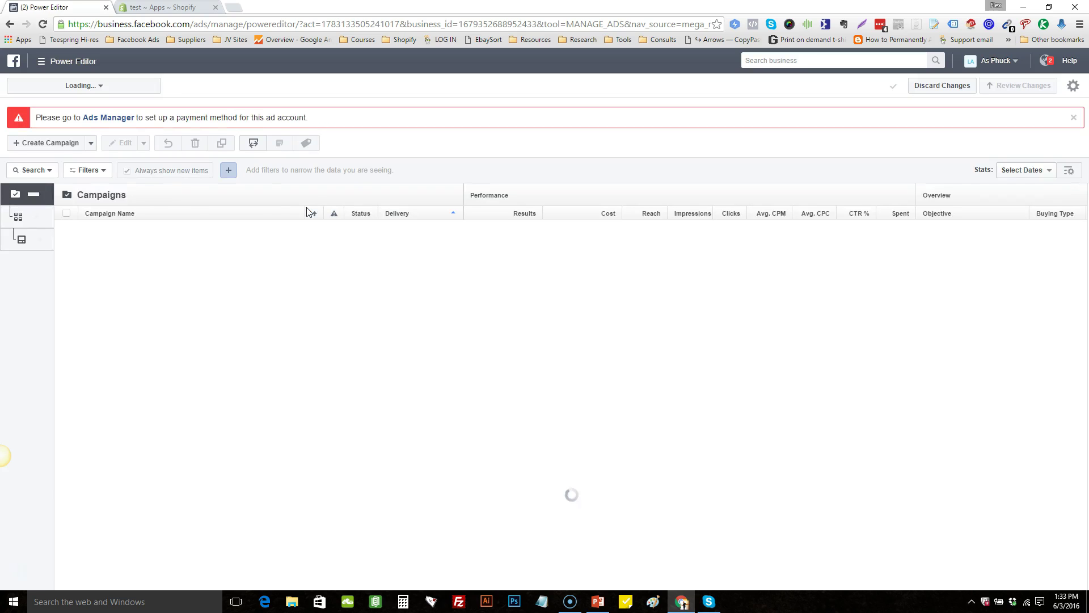
left_click(1075, 118)
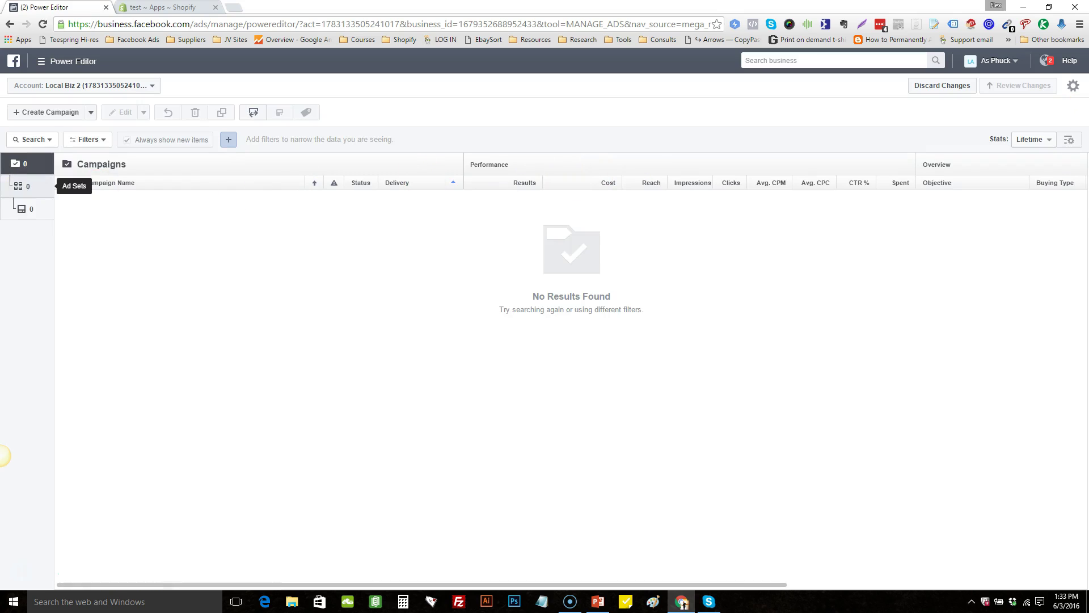
Start a new campaign named DPA Ads with the Product Catalog Sales objective.
right_click(54, 109)
left_click(40, 112)
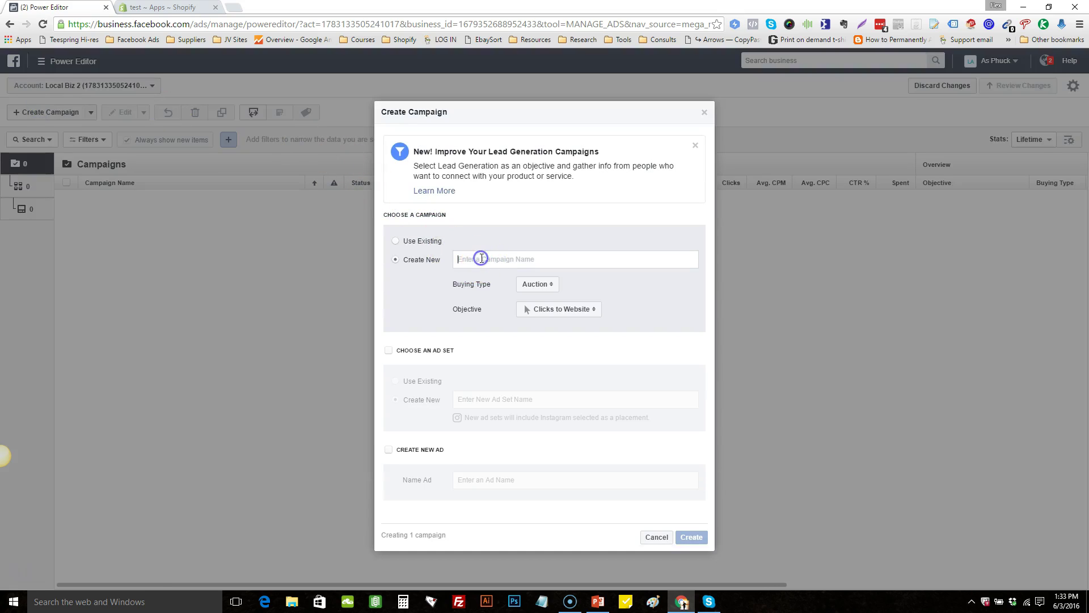
type("DPA Ads")
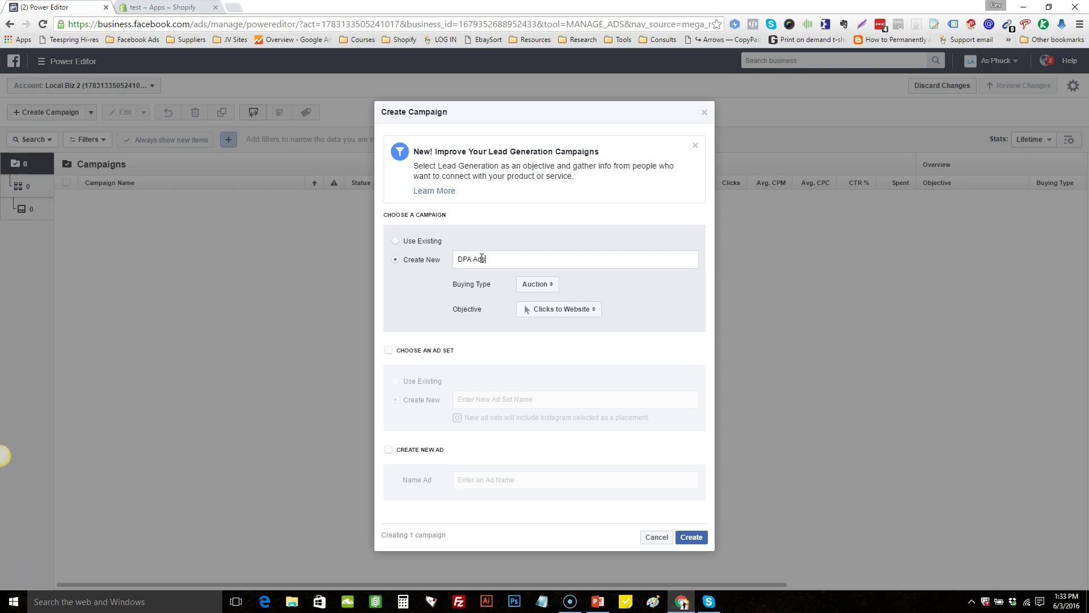
left_click(555, 309)
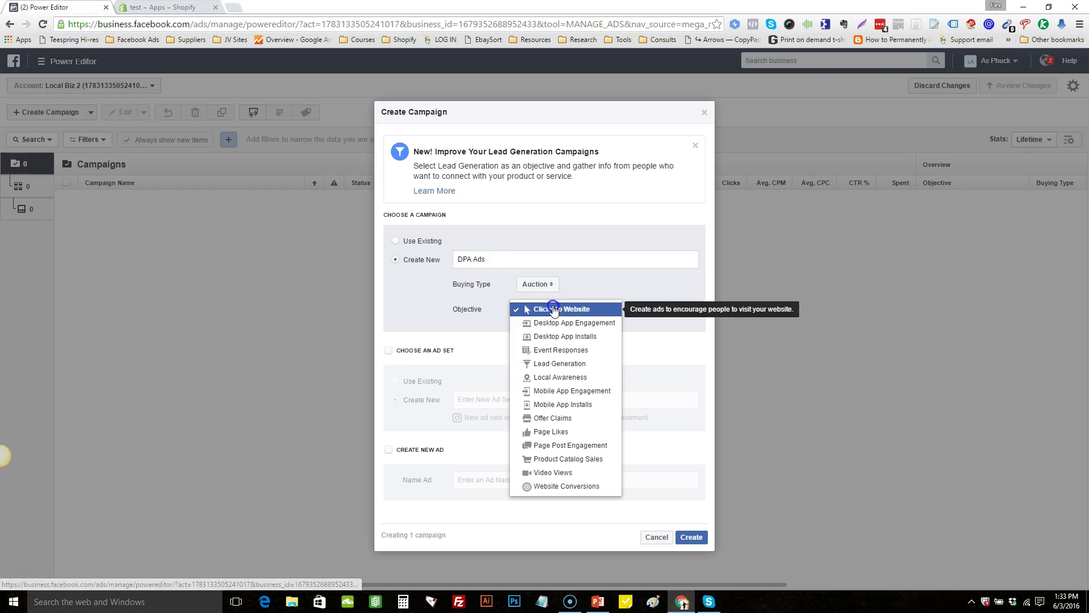
right_click(598, 460)
left_click(599, 459)
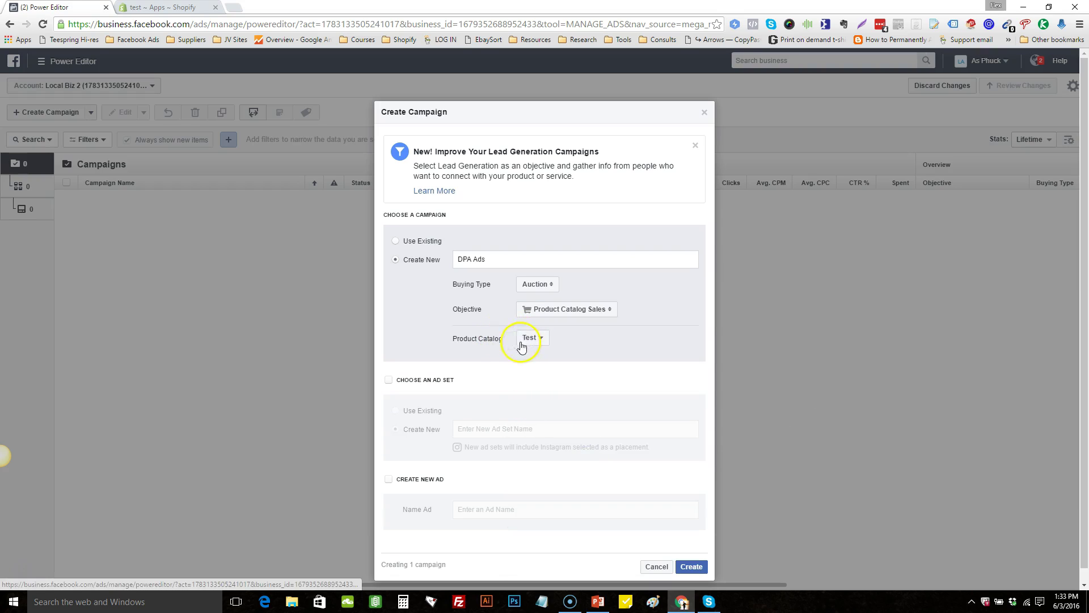
Add a new ad set named Chihuahua and a new ad named test, and create the campaign.
left_click(389, 382)
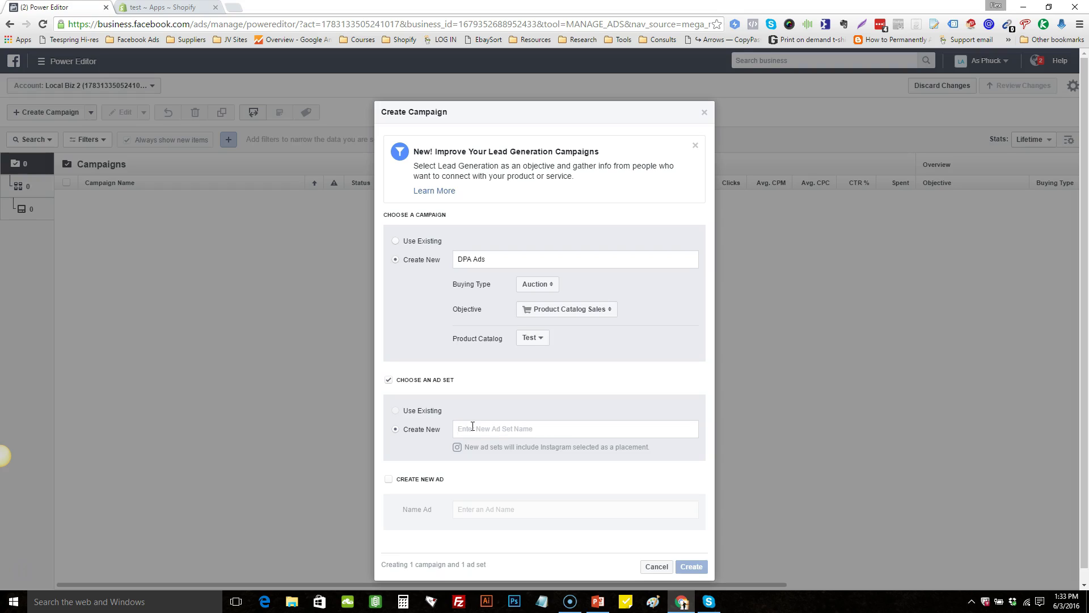
type("Chihuahua")
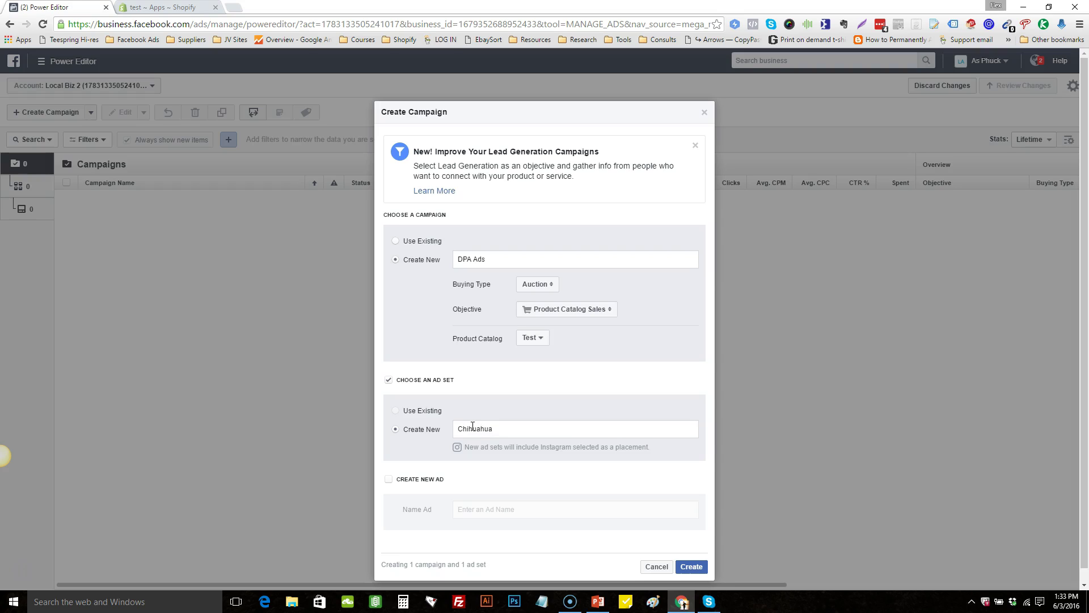
left_click(388, 479)
left_click(475, 513)
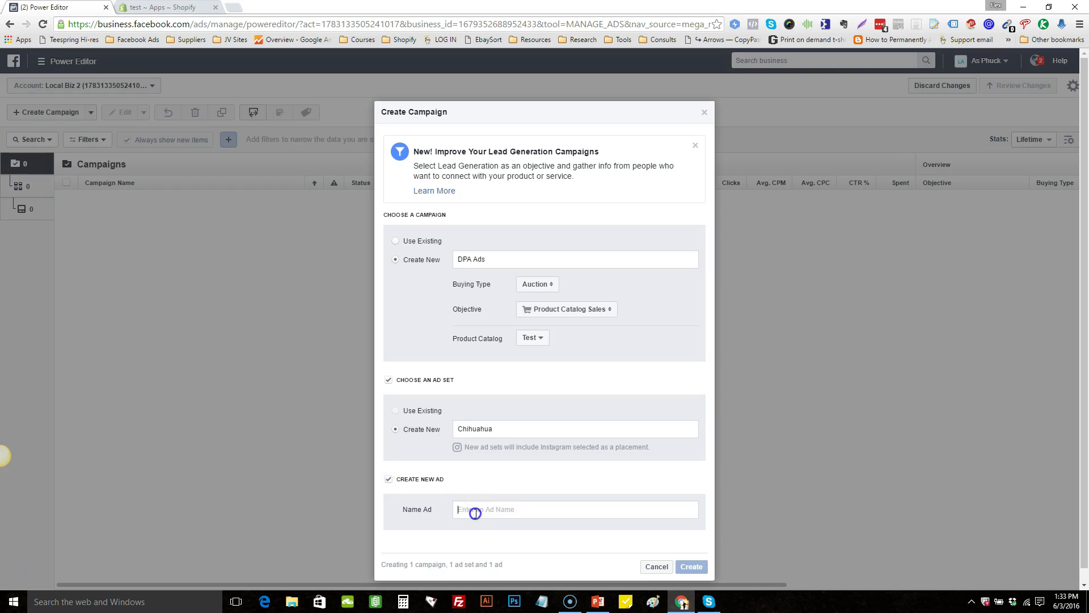
type("test")
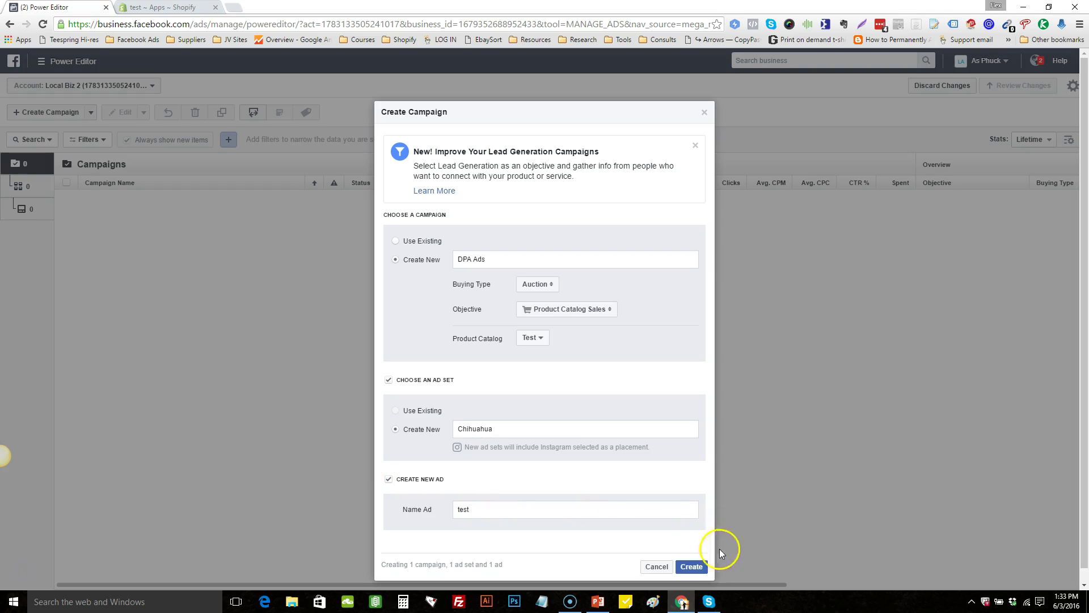
left_click(693, 565)
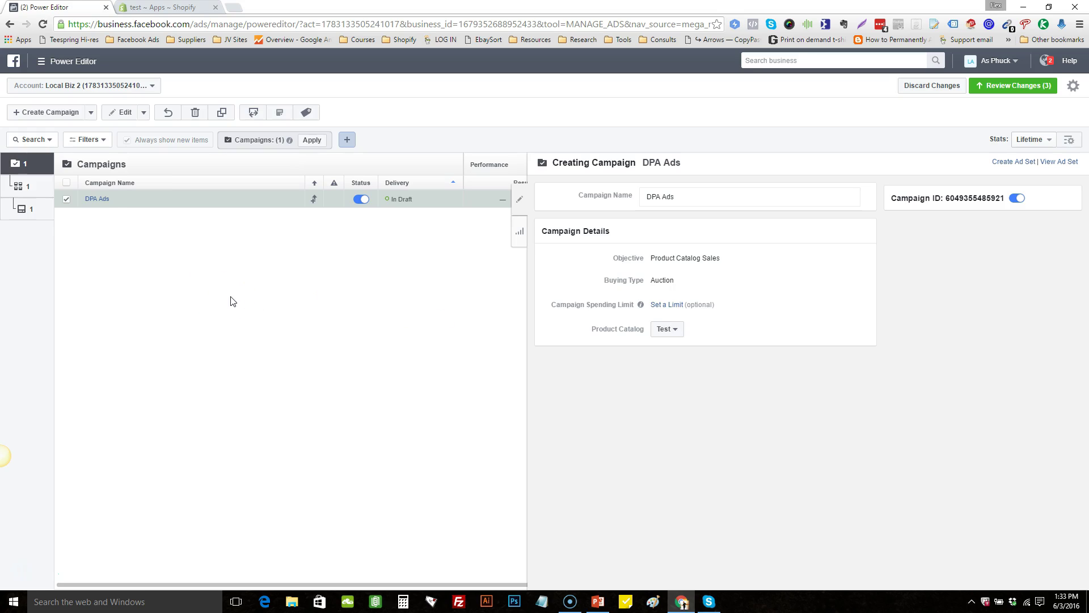
Open the Chihuahua ad set and set its promoted product set to Chihuahua.
right_click(26, 189)
left_click(28, 188)
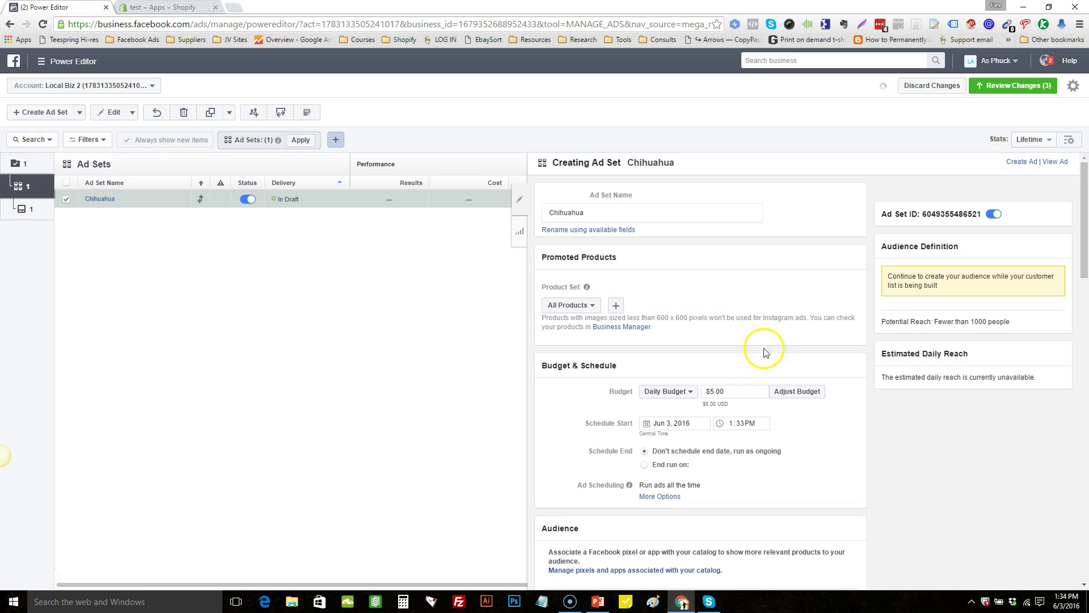
left_click(555, 306)
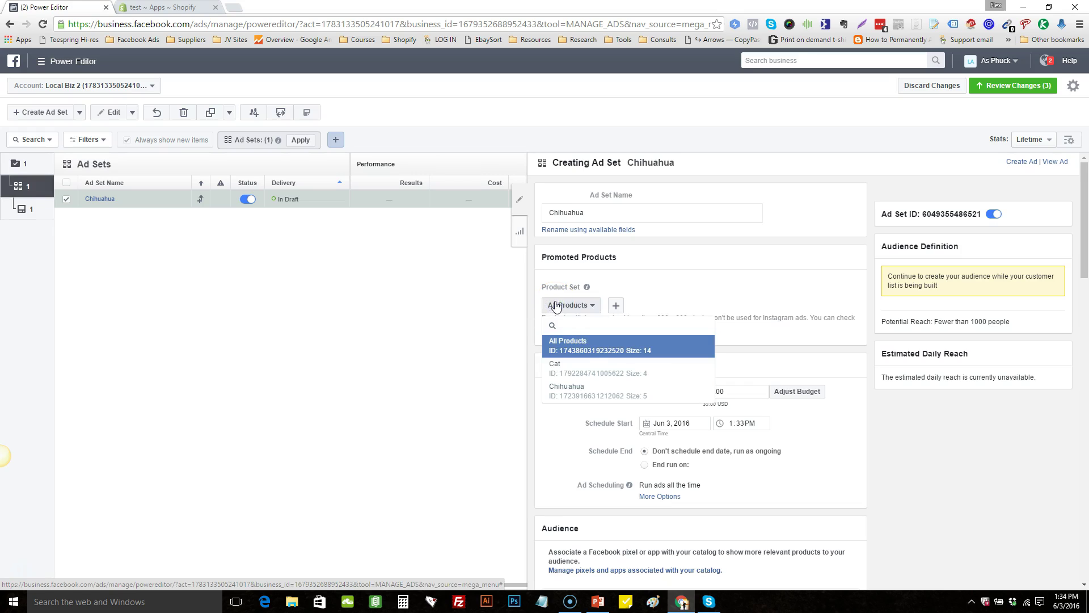
left_click(606, 391)
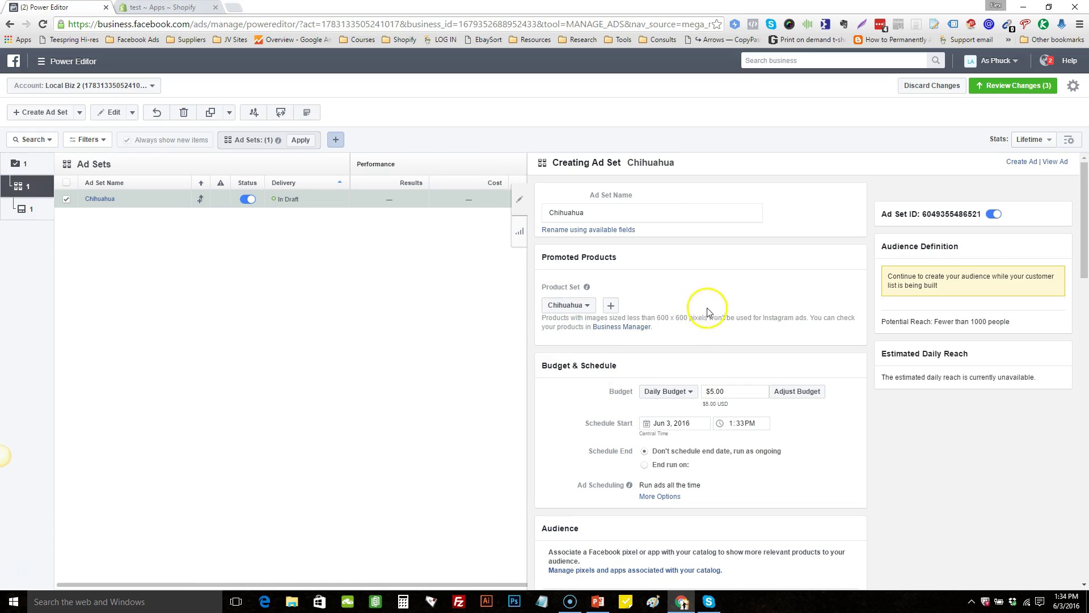
left_click(583, 305)
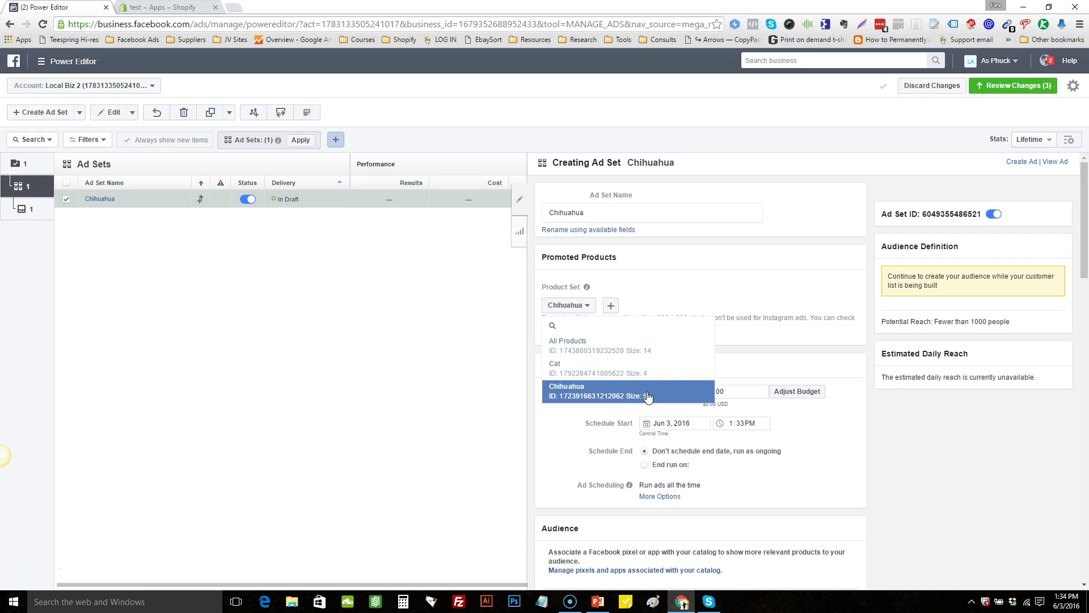
left_click(670, 395)
left_click(669, 394)
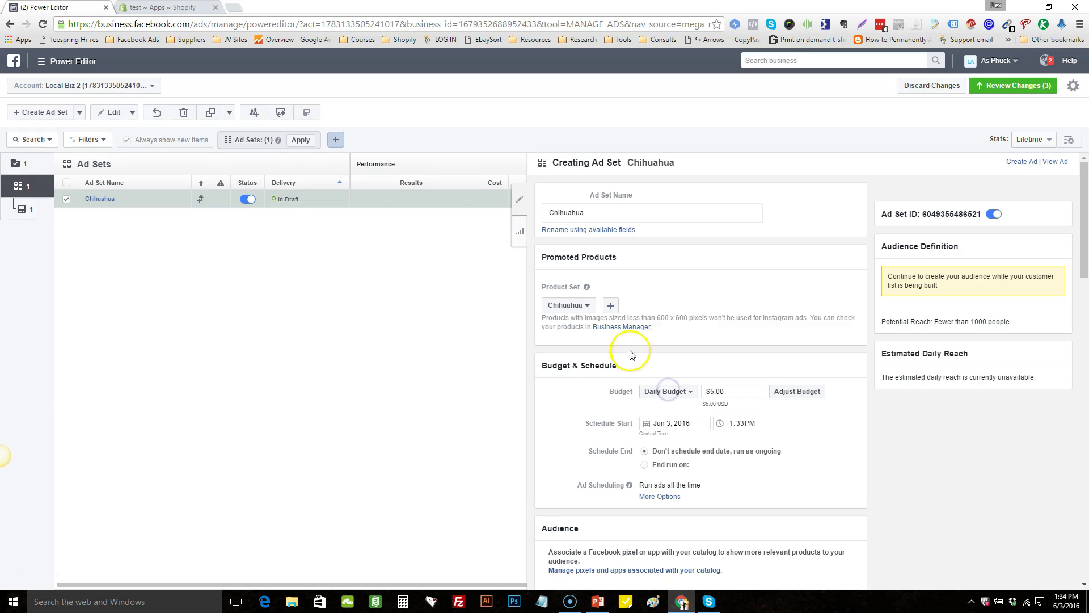
Set the Viewed or Added to Cart But Not Purchased audience window to 180 days.
left_click_drag(1085, 214, 1086, 327)
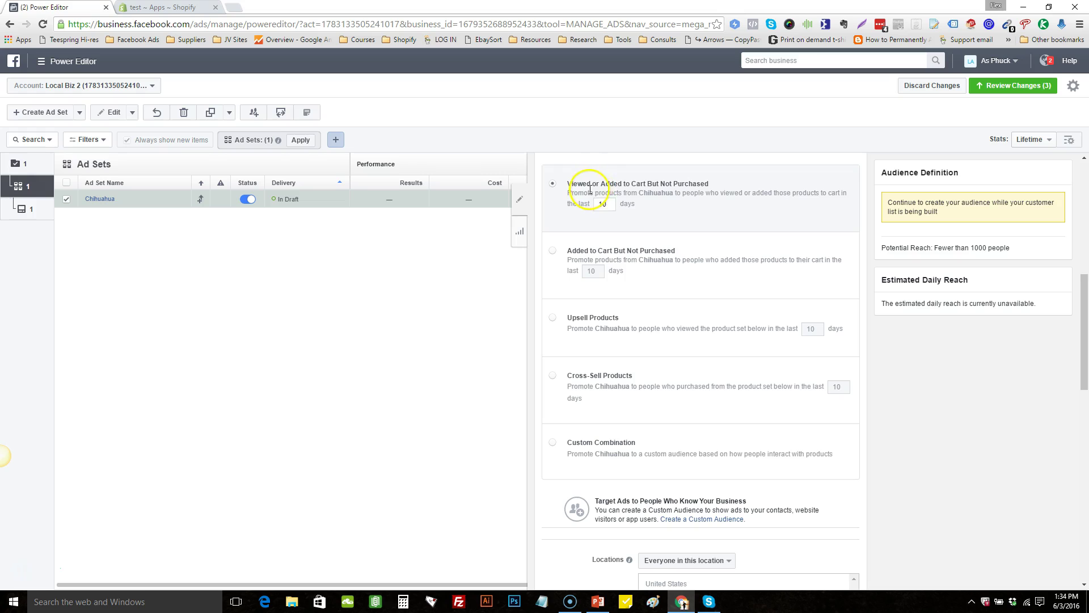
left_click_drag(1079, 311, 1079, 280)
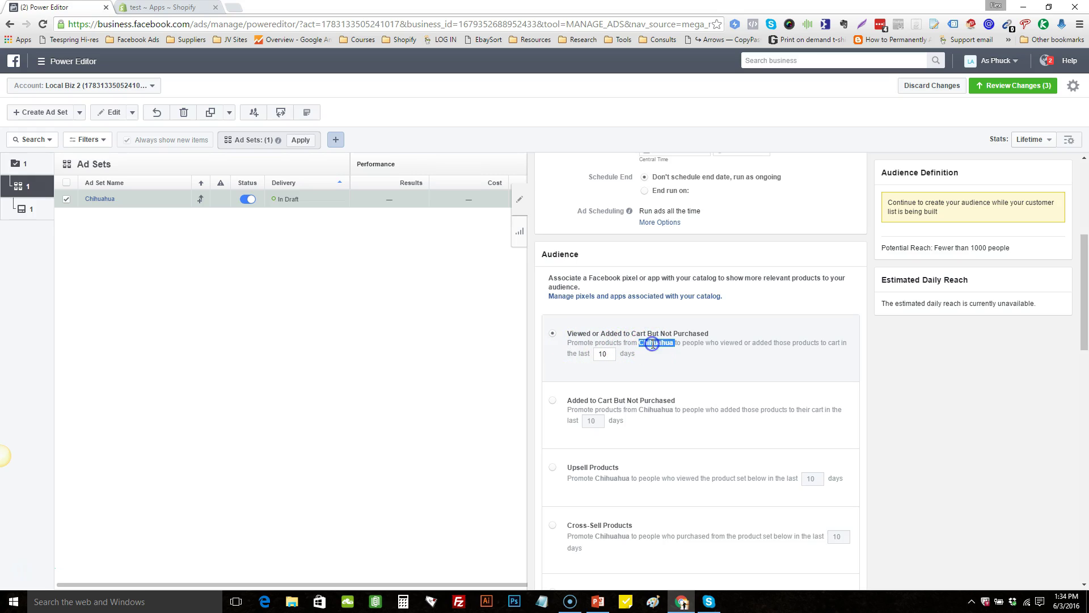
left_click(603, 357)
type("8")
left_click(656, 359)
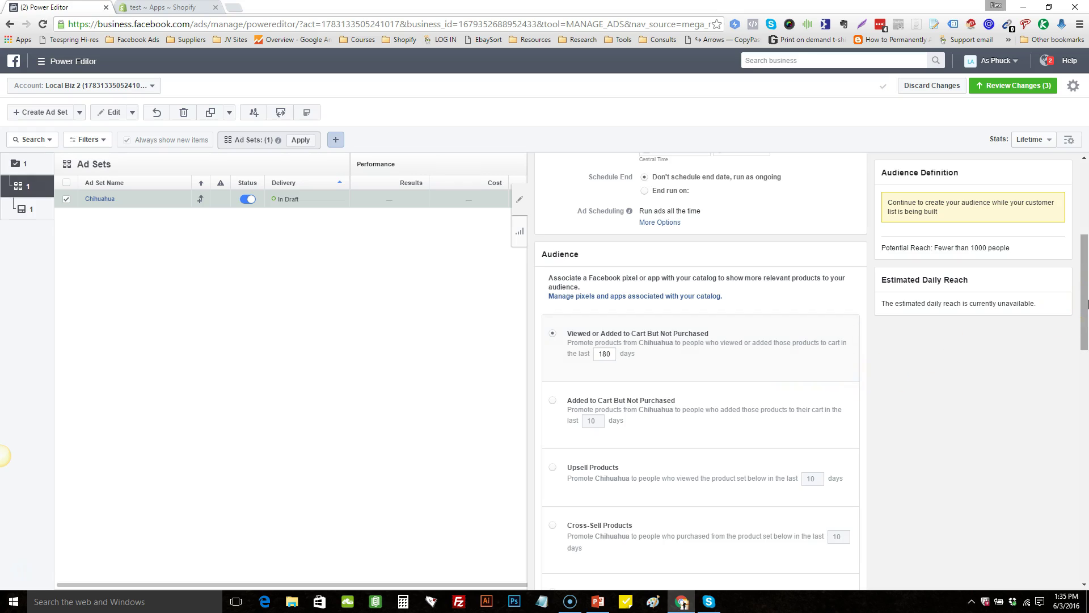
left_click_drag(1087, 304, 1087, 335)
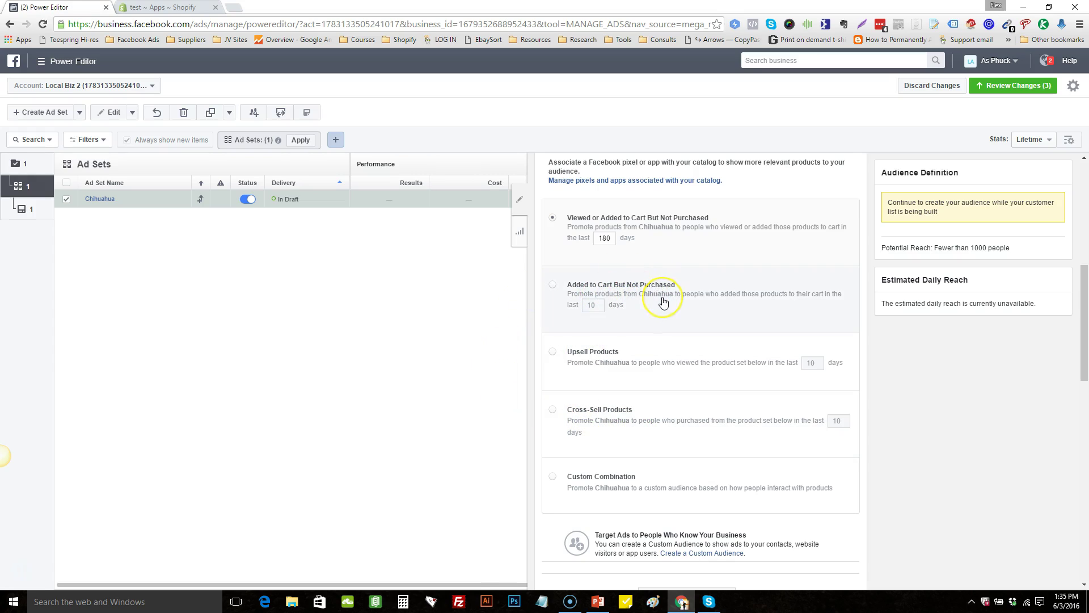
left_click(606, 238)
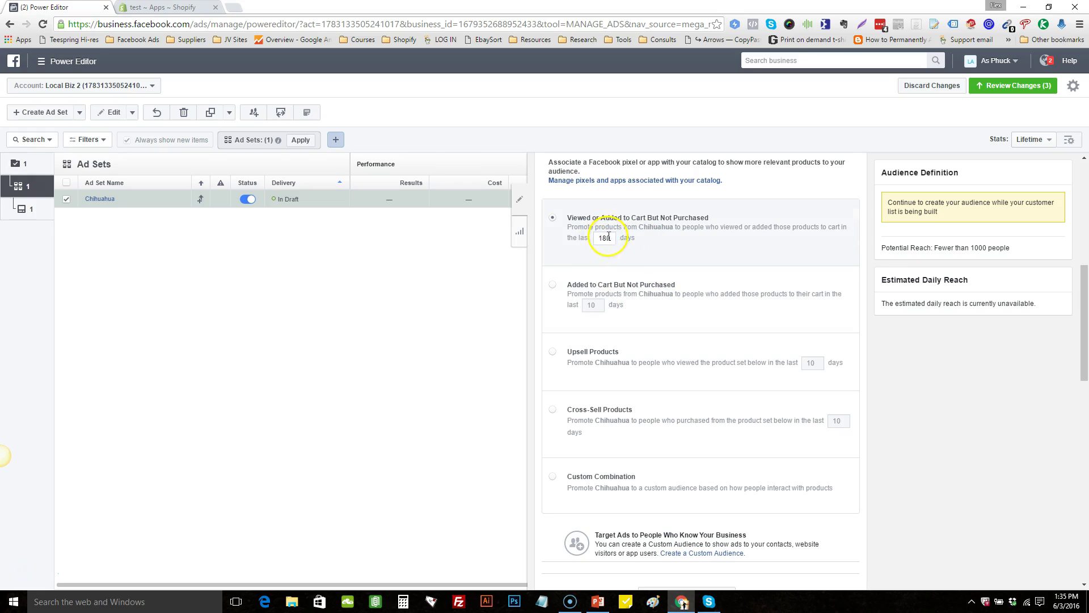
Set the ad set's delivery optimization to Conversion Events with Purchase as the event type.
left_click_drag(1083, 290, 1084, 416)
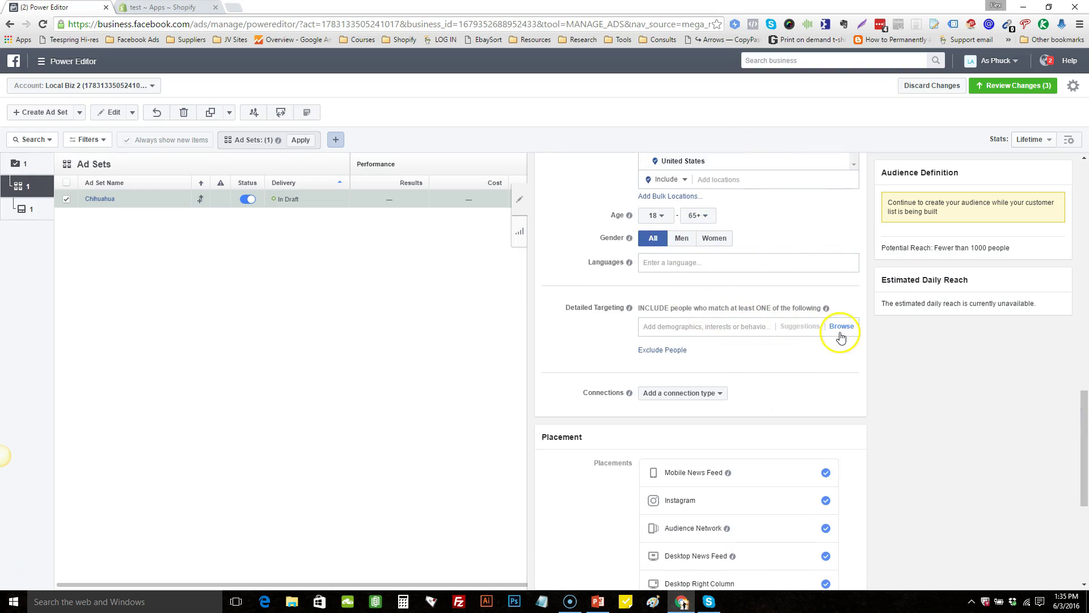
left_click_drag(1083, 423, 1083, 502)
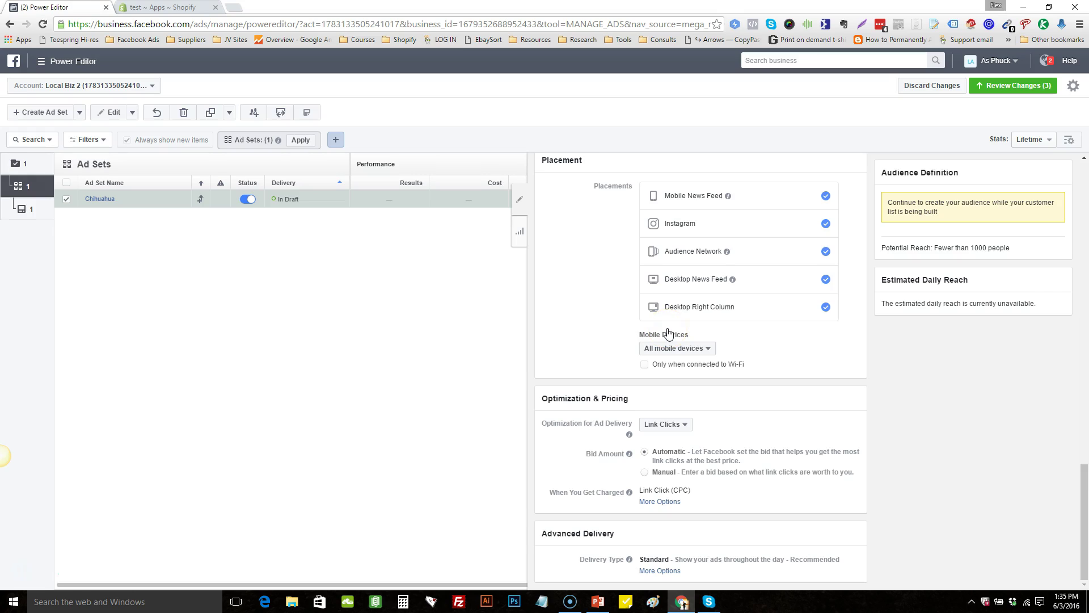
left_click_drag(545, 398, 613, 399)
left_click(612, 399)
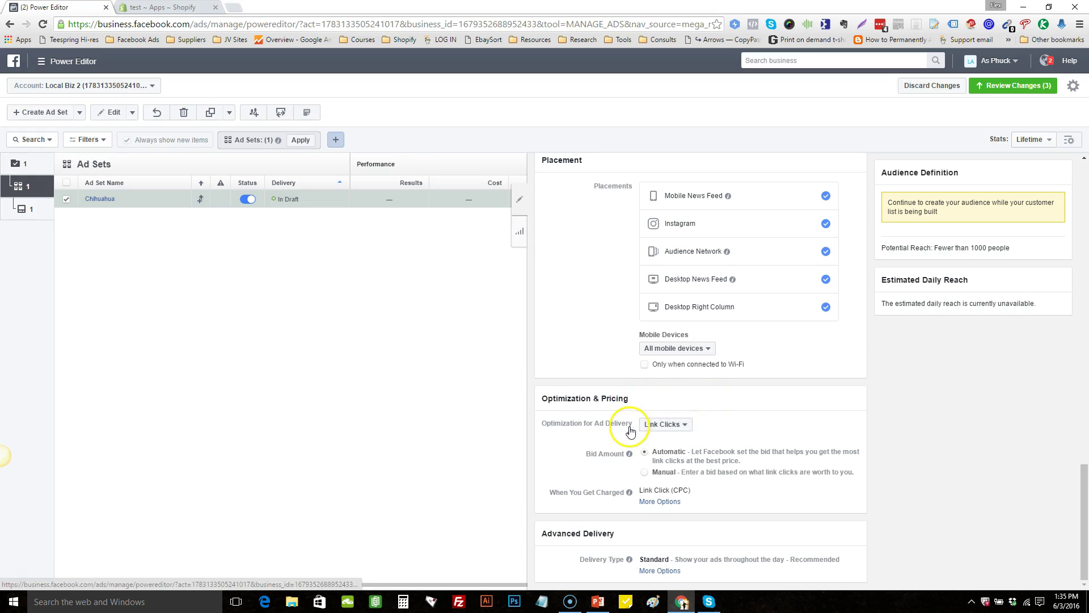
left_click(97, 200)
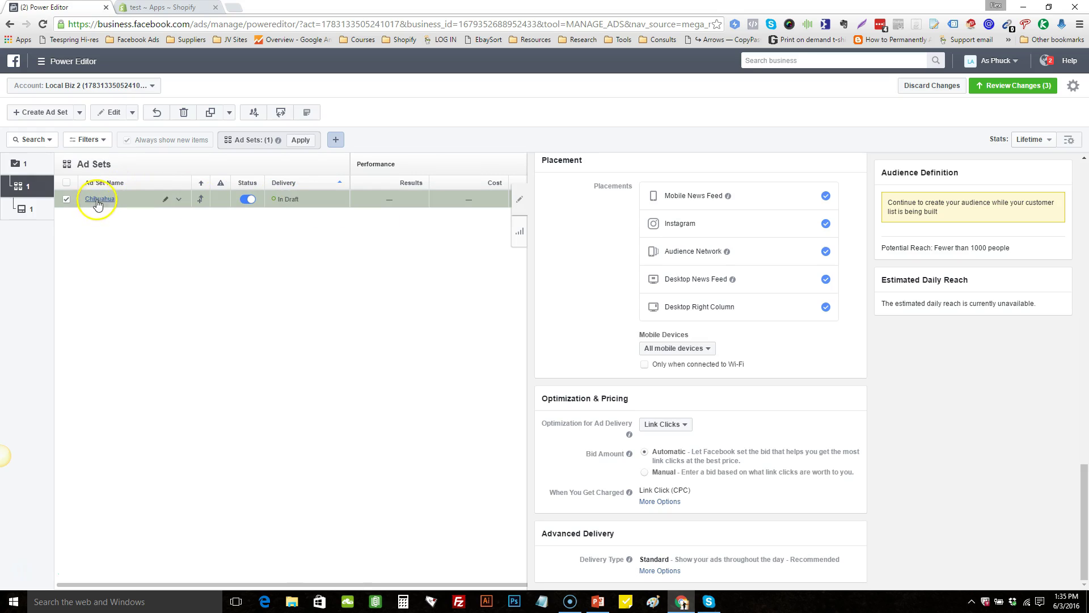
left_click(673, 425)
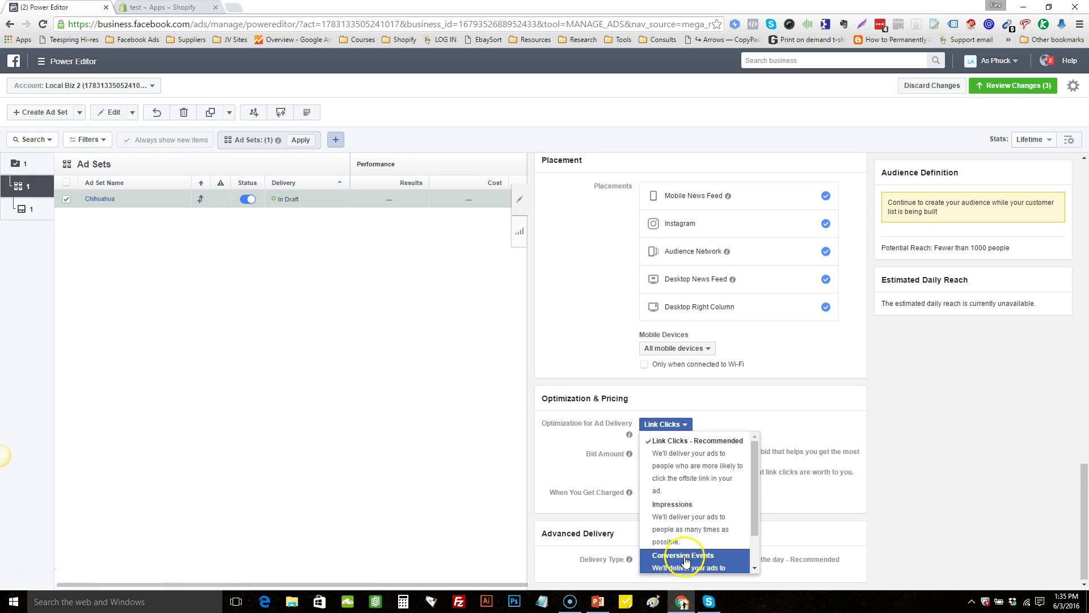
left_click(683, 556)
left_click(651, 457)
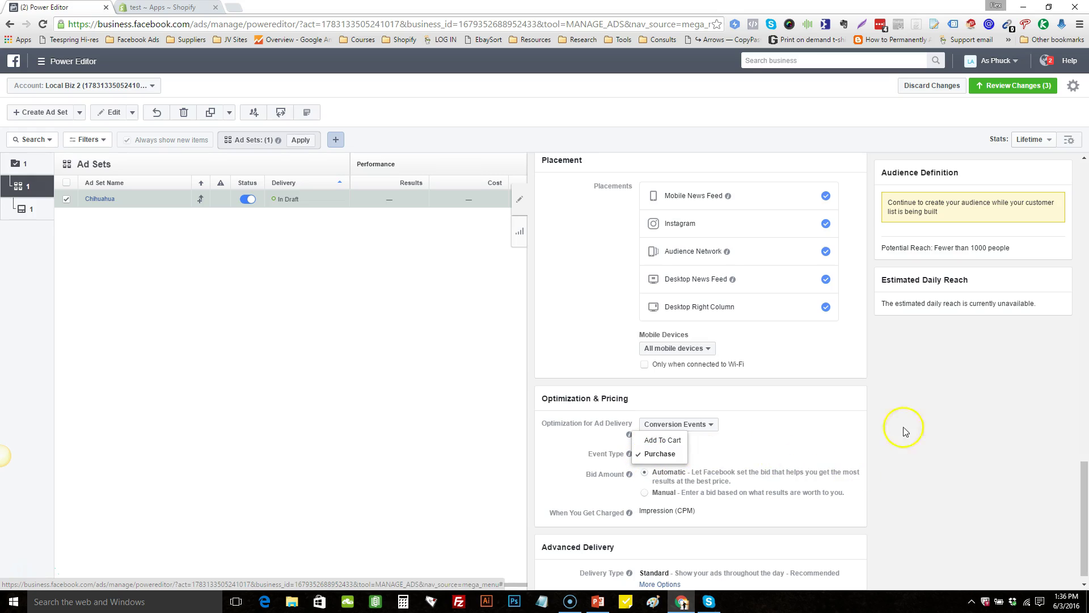
left_click(980, 391)
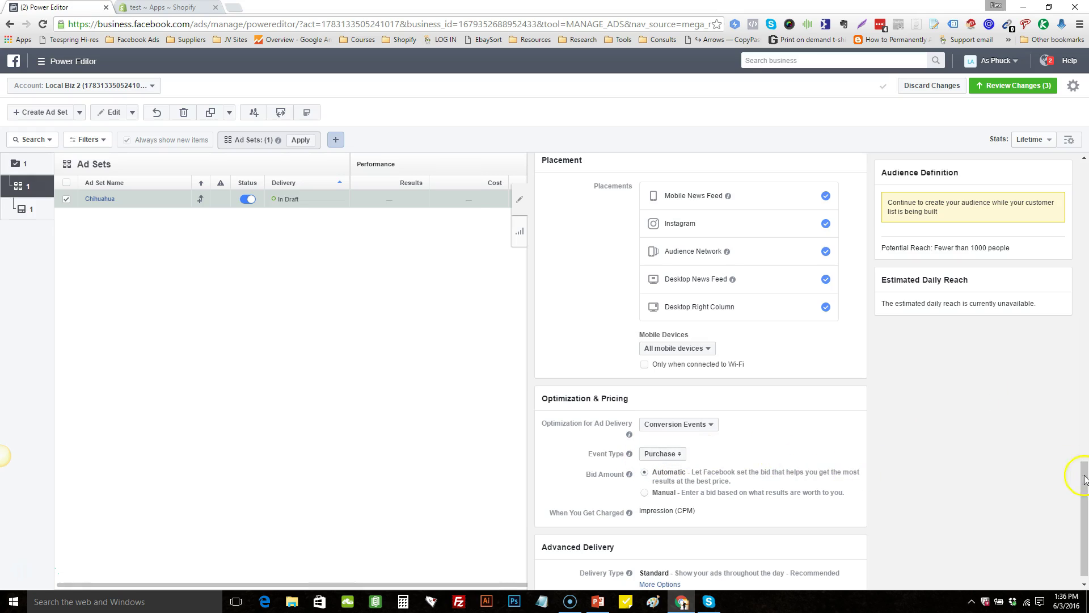
Open the test ad and choose A team to beat: Oklahoma State Cowboys as its Facebook Page.
left_click_drag(1084, 471, 1086, 185)
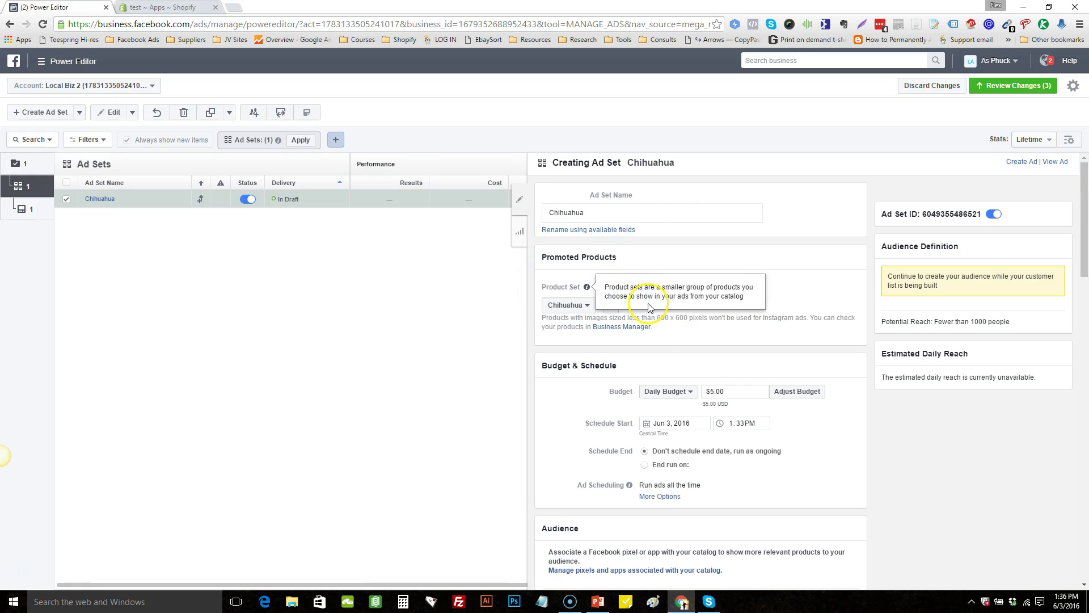
right_click(20, 202)
left_click(19, 205)
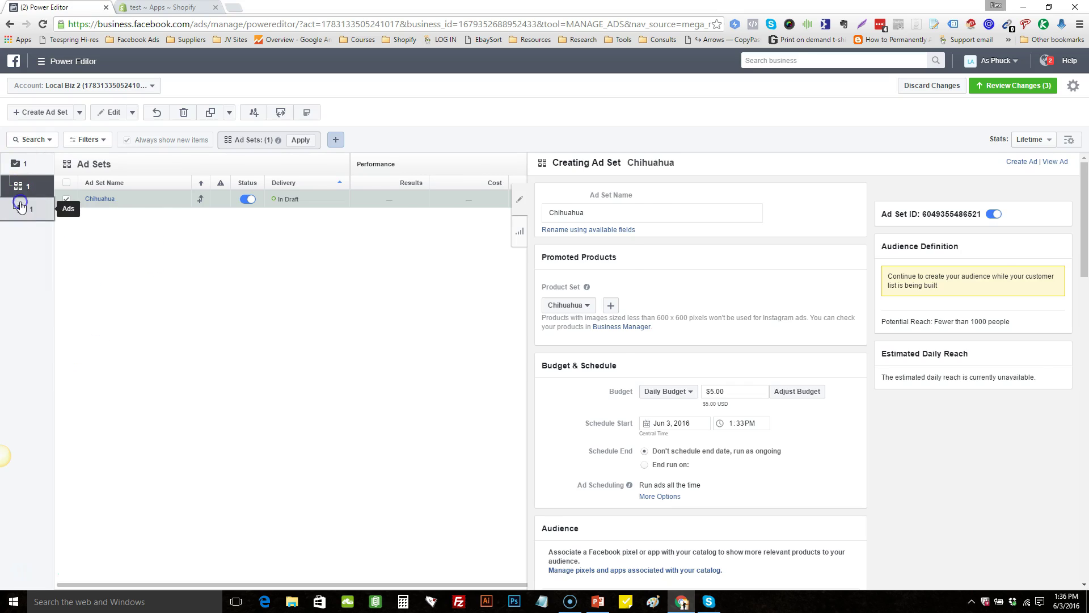
left_click(24, 207)
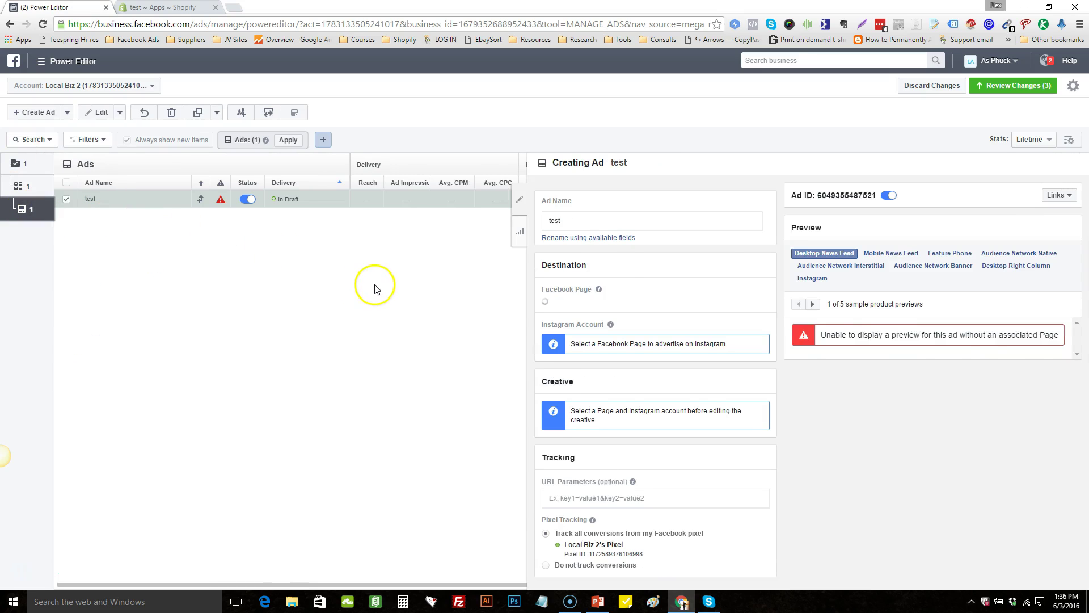
left_click(569, 305)
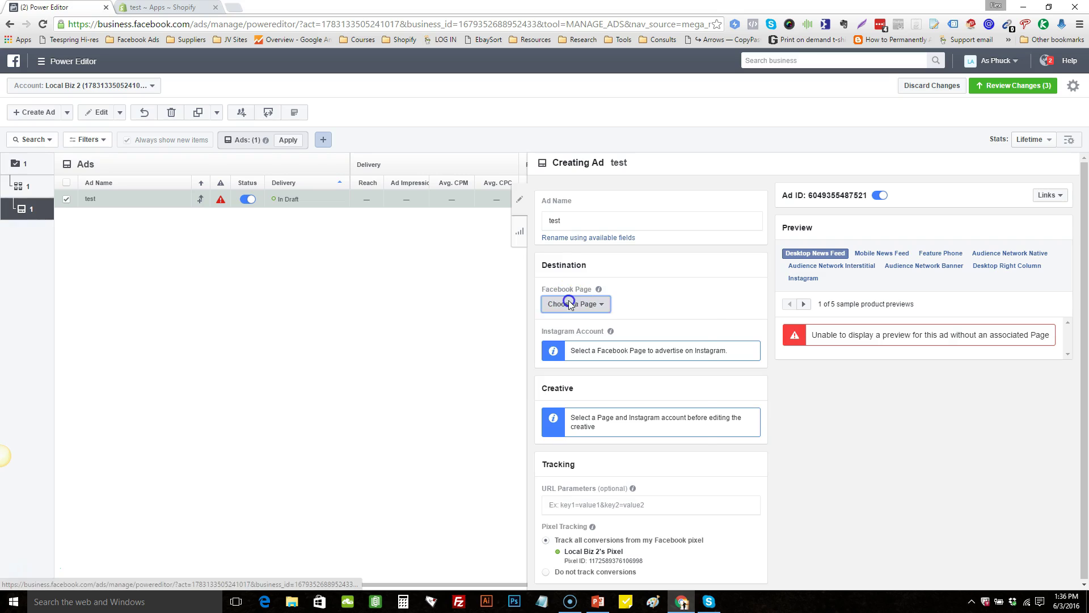
left_click(601, 375)
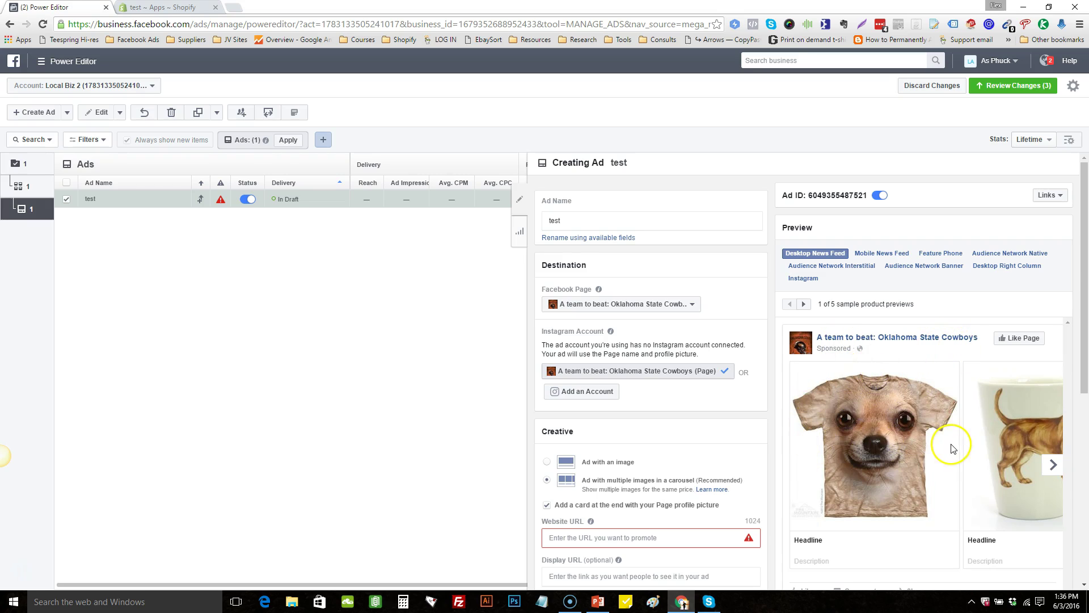
Browse the product cards in the ad's Desktop News Feed carousel preview to the end and back to the first.
left_click_drag(1086, 247, 1085, 301)
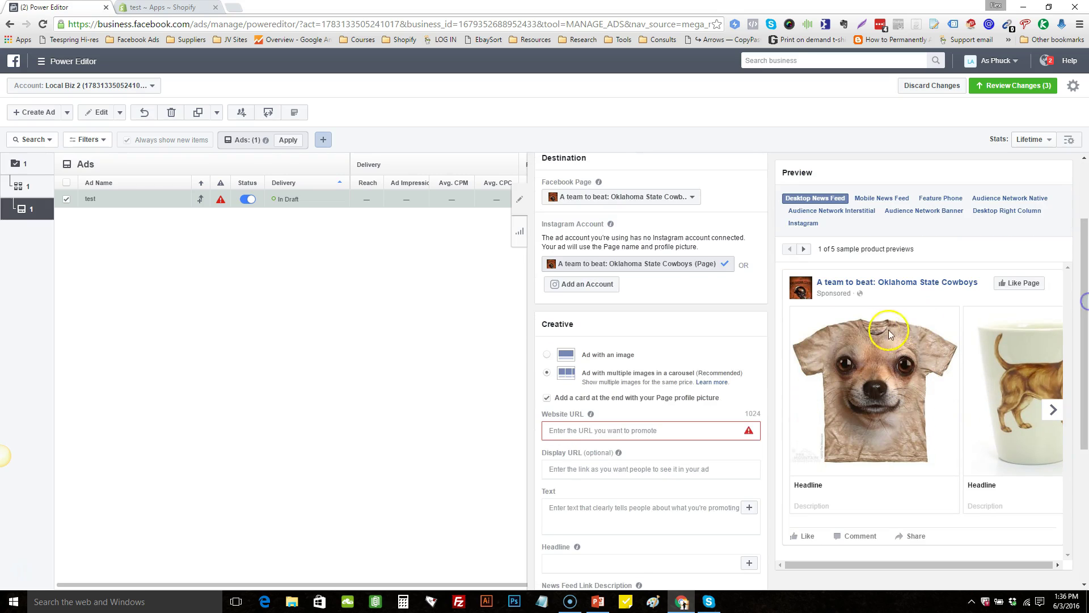
left_click(1054, 410)
left_click(1053, 409)
left_click(1054, 409)
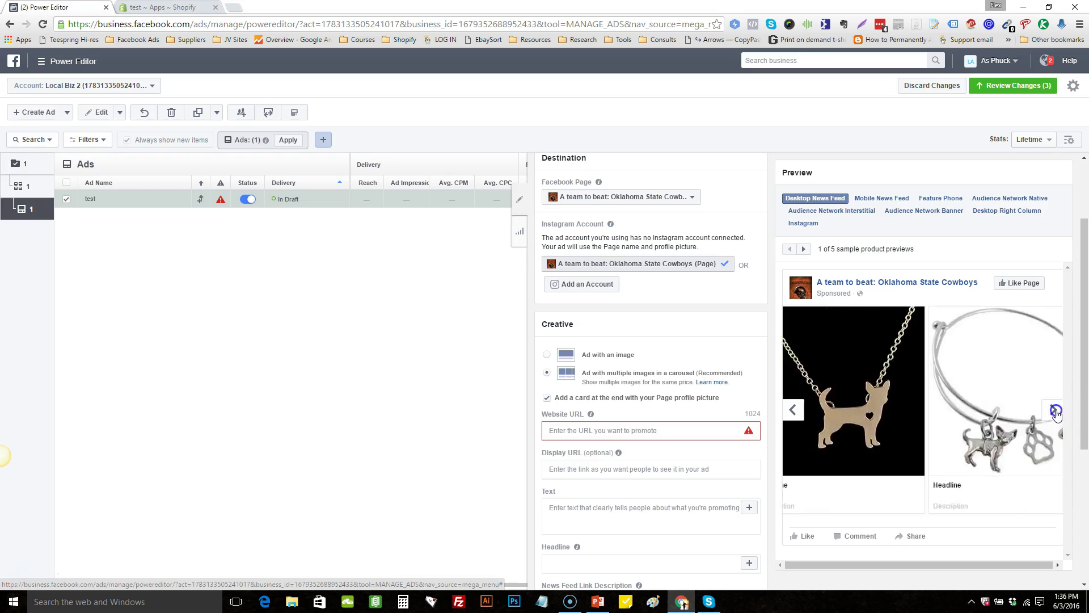
left_click(1055, 411)
left_click(1056, 410)
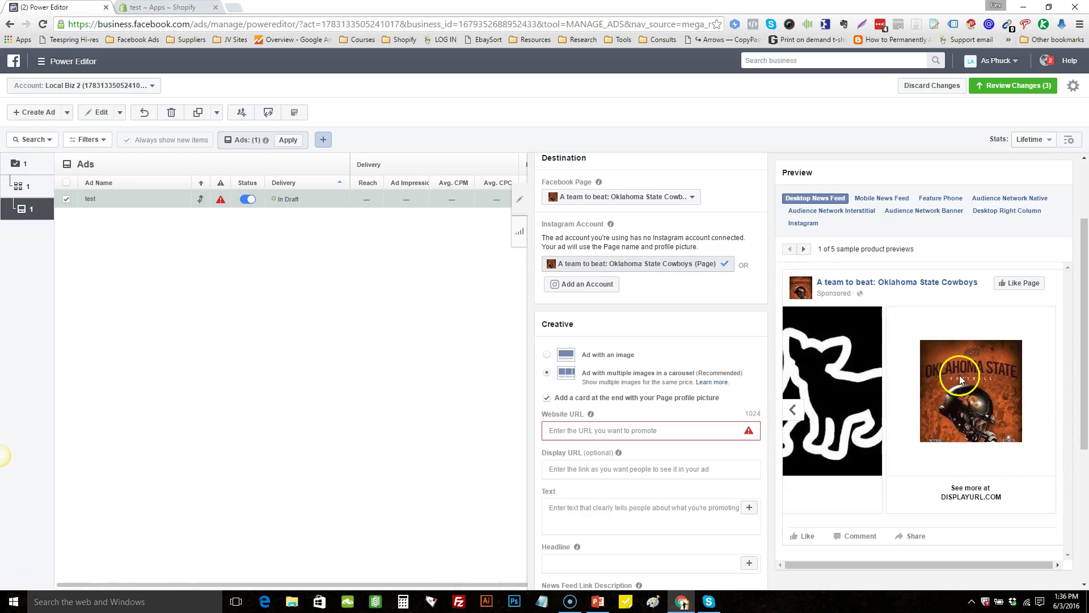
left_click(794, 411)
left_click(794, 411)
left_click(794, 412)
left_click(794, 411)
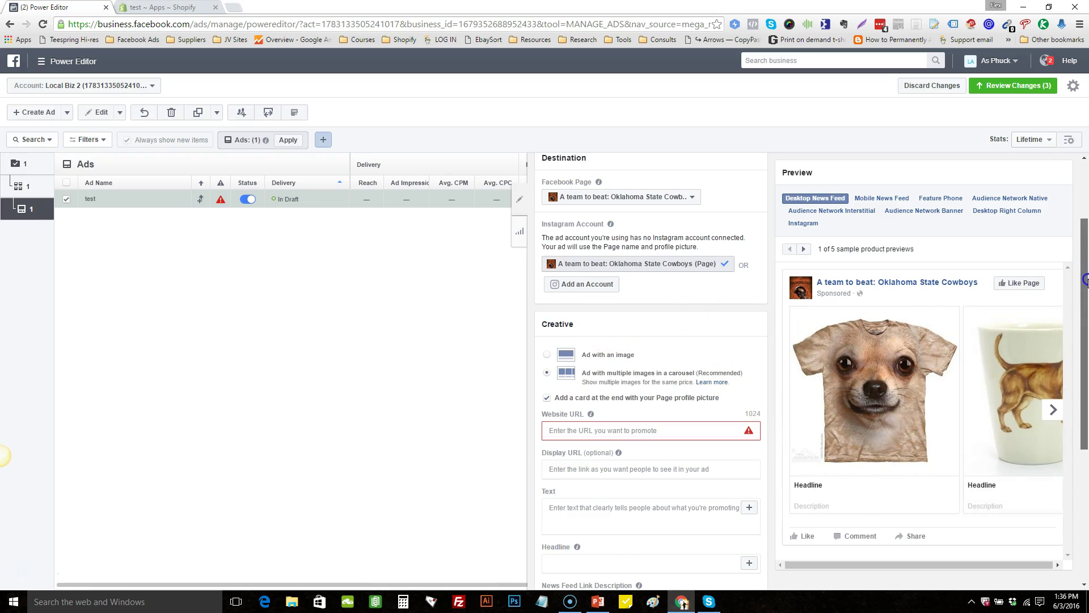
Set the ad's website URL to test.com and its display URL to Chihuahua.
scroll(1086, 327, "down", 2)
scroll(1085, 327, "down", 1)
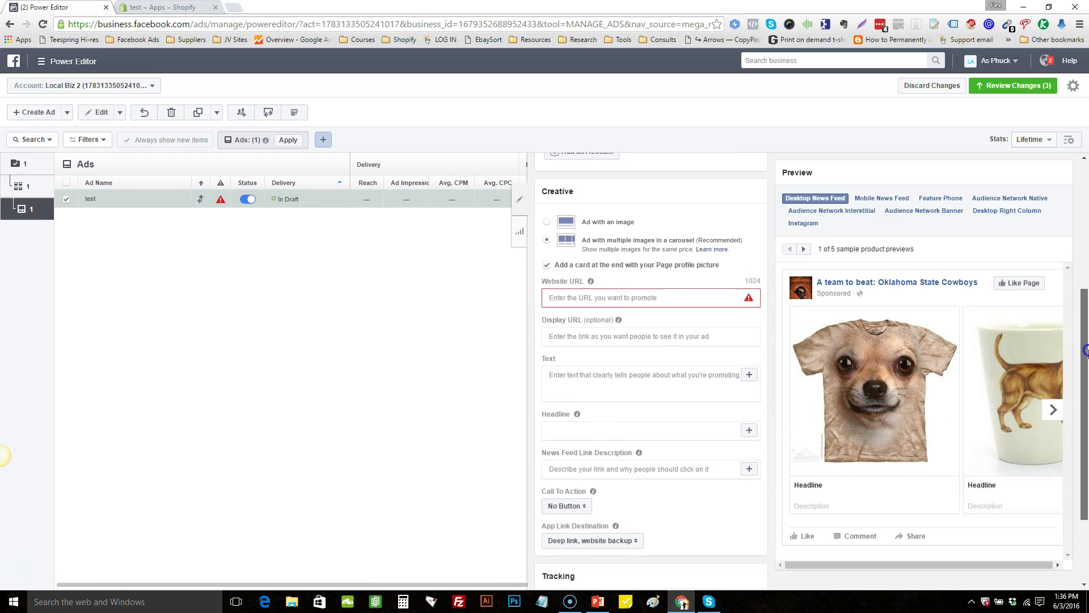
left_click(577, 299)
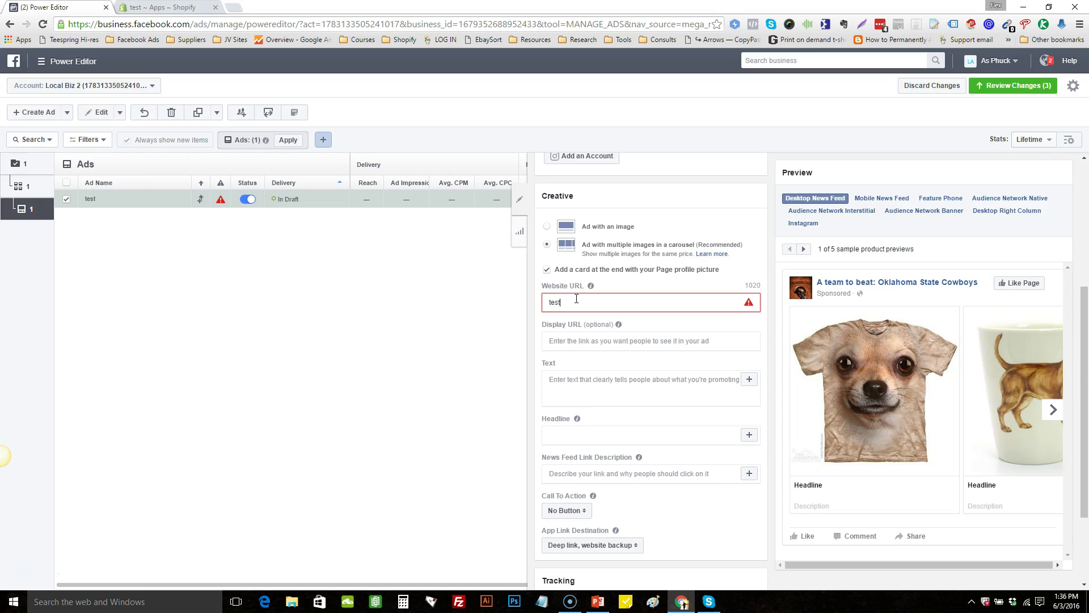
left_click(574, 343)
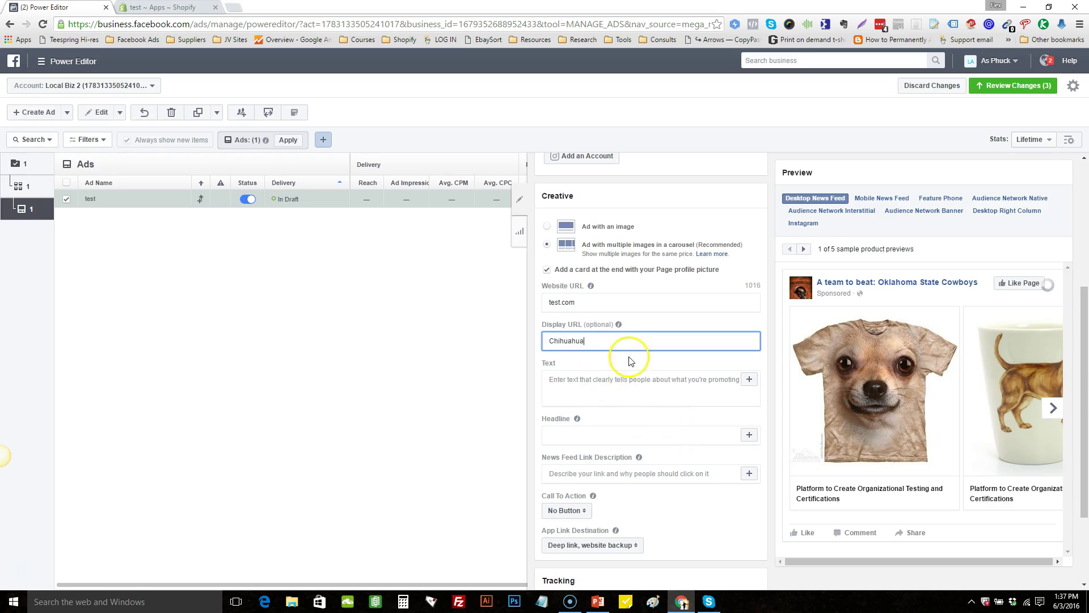
left_click(635, 396)
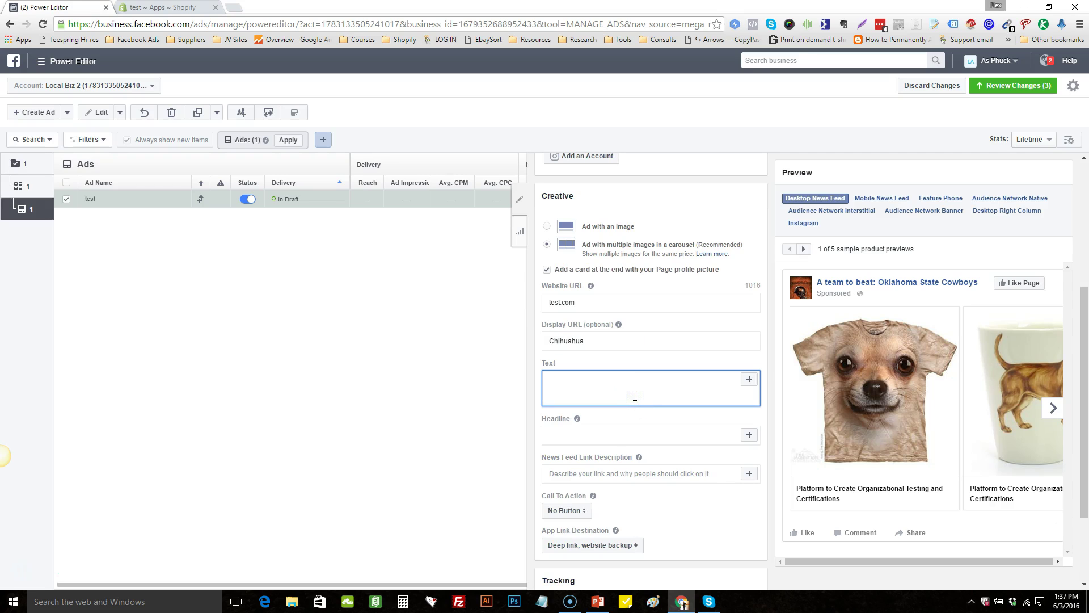
Examine the closing Page profile card in the ad's Desktop News Feed carousel preview and return to the first product card.
left_click(1059, 408)
left_click(1062, 408)
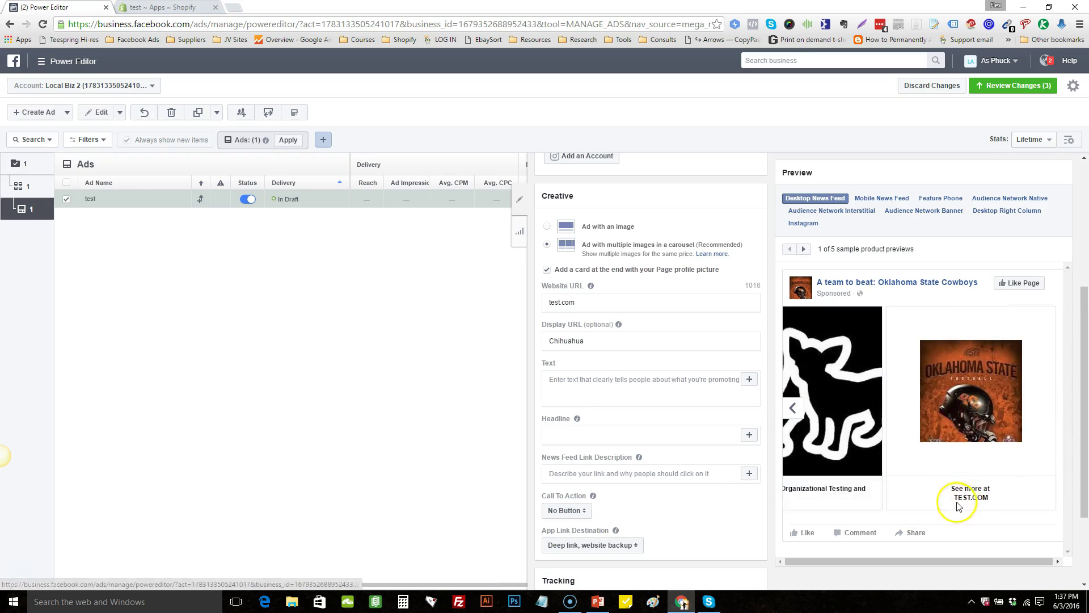
left_click(793, 422)
left_click(791, 413)
left_click(789, 410)
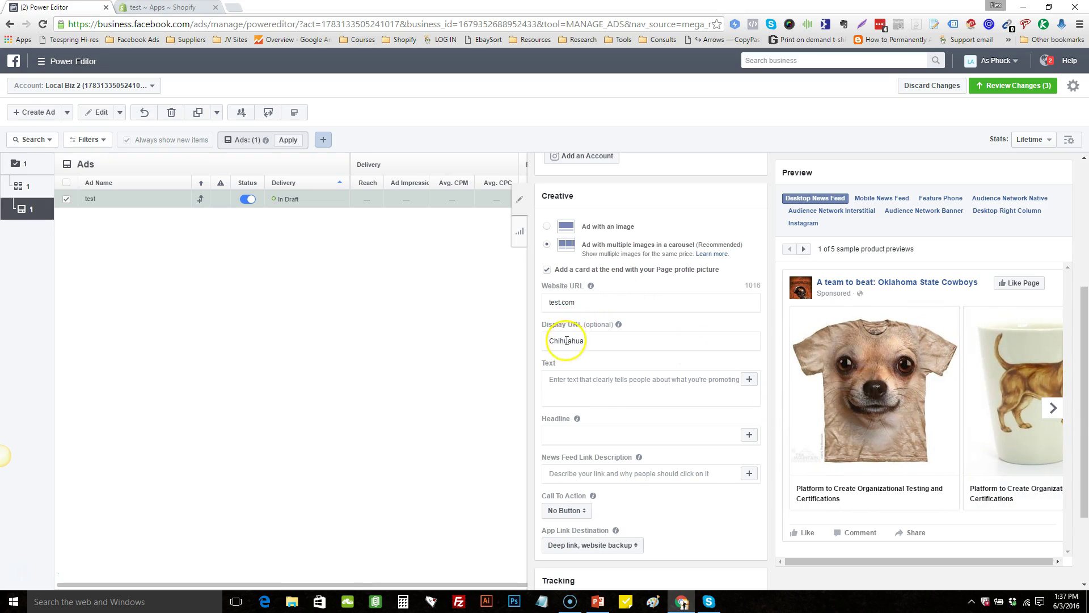
Enter the ad text "Be sure to check out all of our NEW Chihuahia Items!!" and "Use promo code DPA10 for a 10% discount!!" on two lines.
left_click(599, 395)
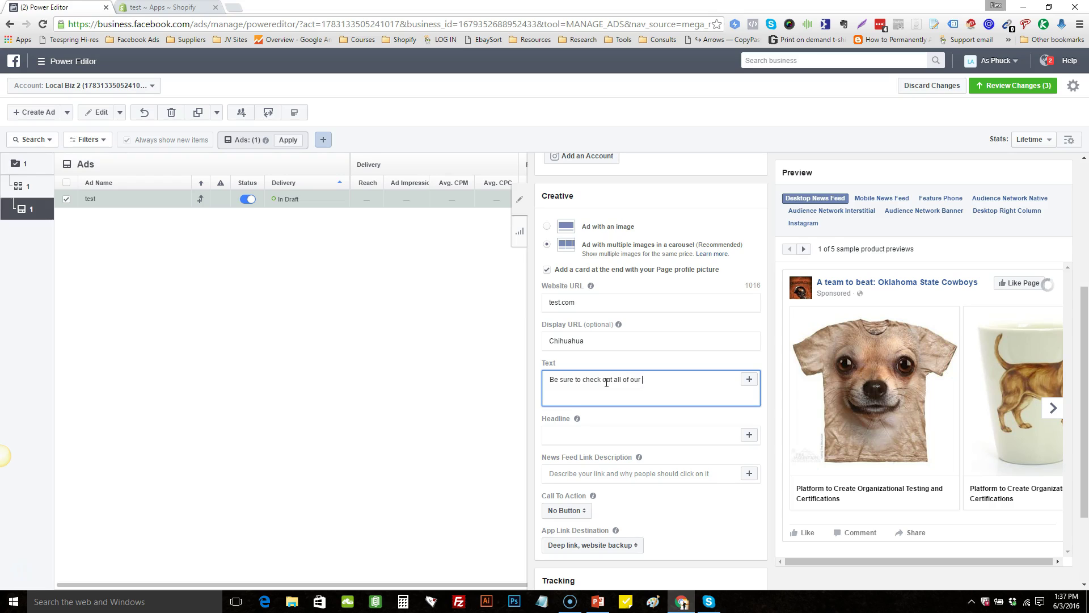
type("NEW Chihuahia Items!!")
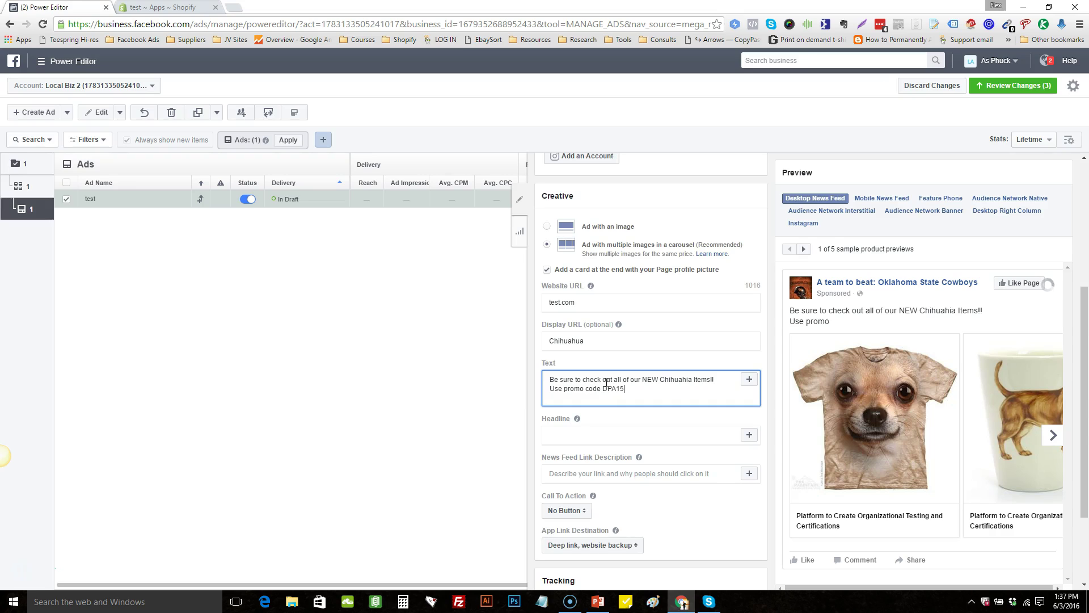
type("DPA10 for a 10% discount")
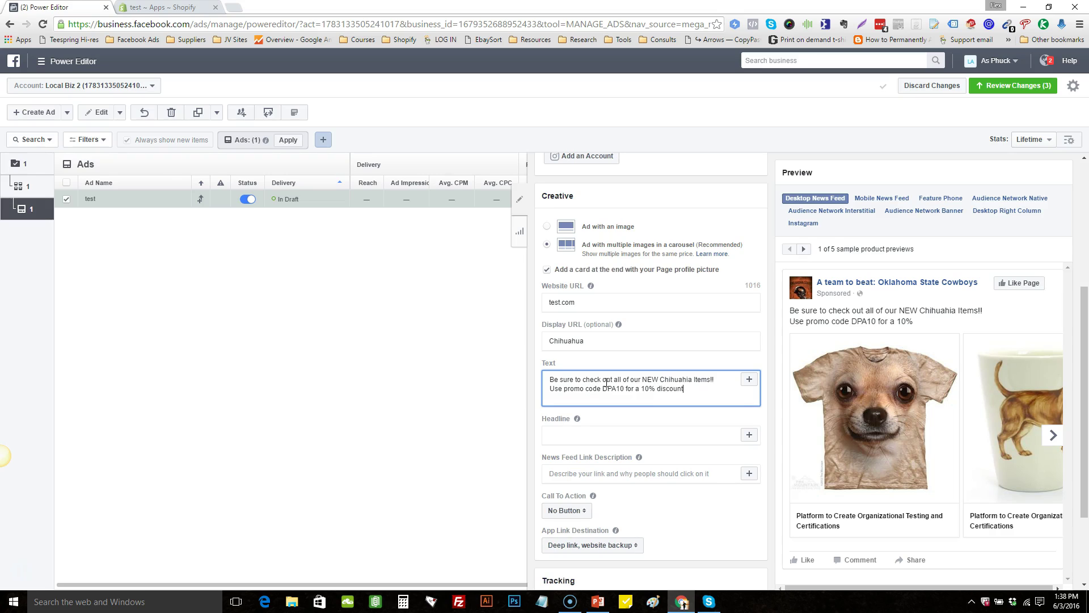
left_click(625, 390)
left_click_drag(608, 390, 601, 386)
left_click(601, 386)
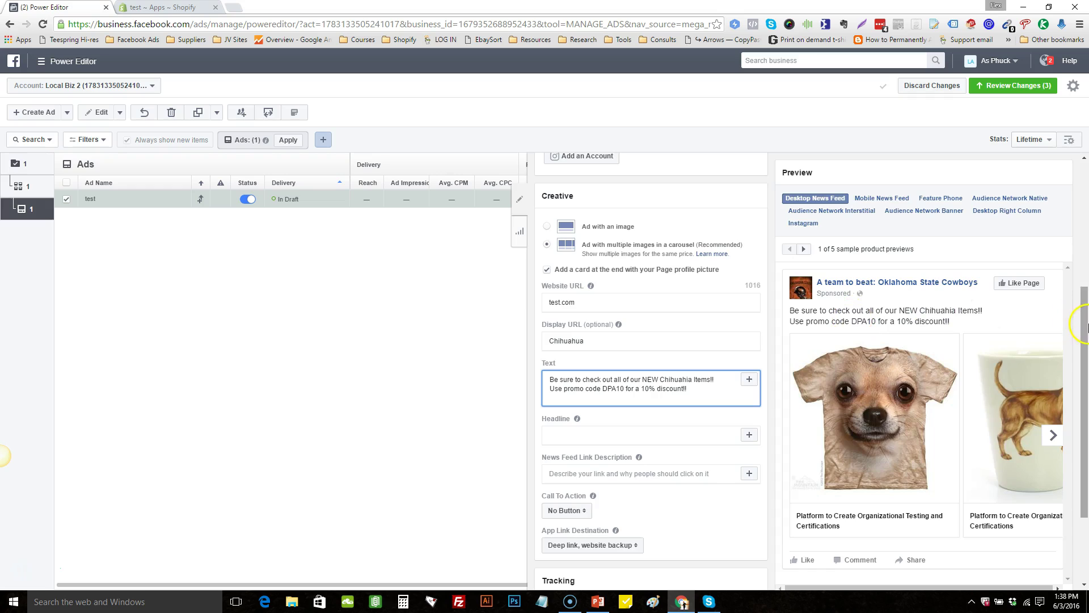
Insert the dynamic product Name field as the ad's headline.
left_click_drag(1085, 323, 1085, 367)
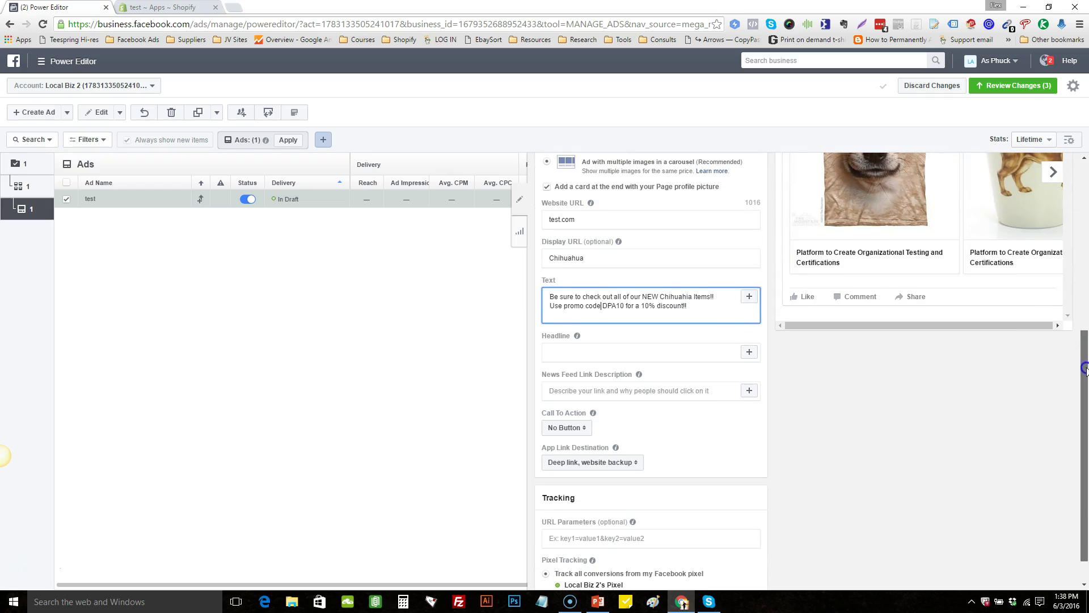
left_click(748, 352)
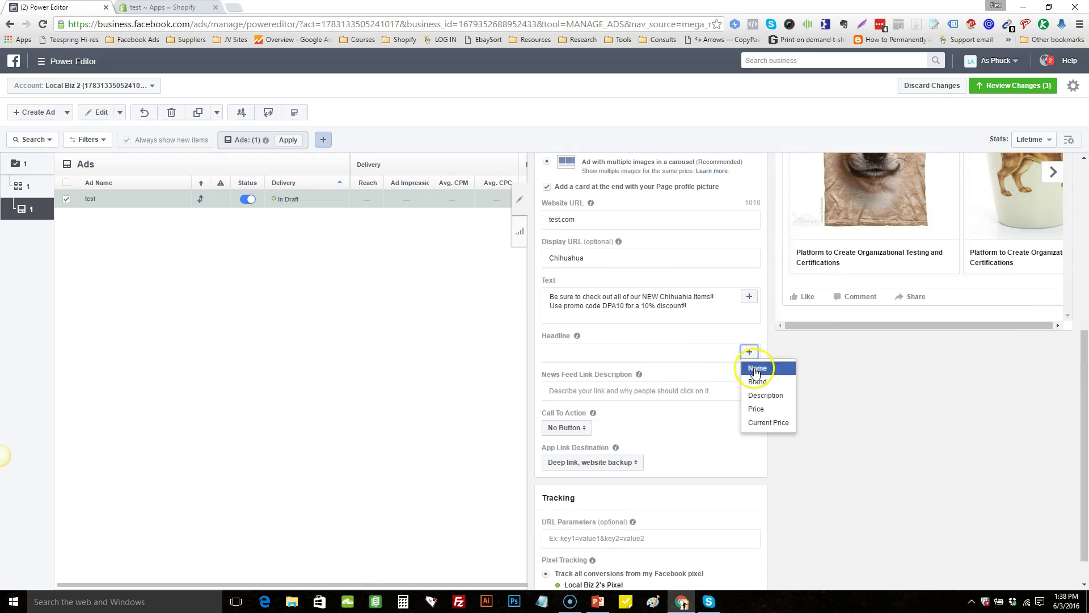
left_click(756, 369)
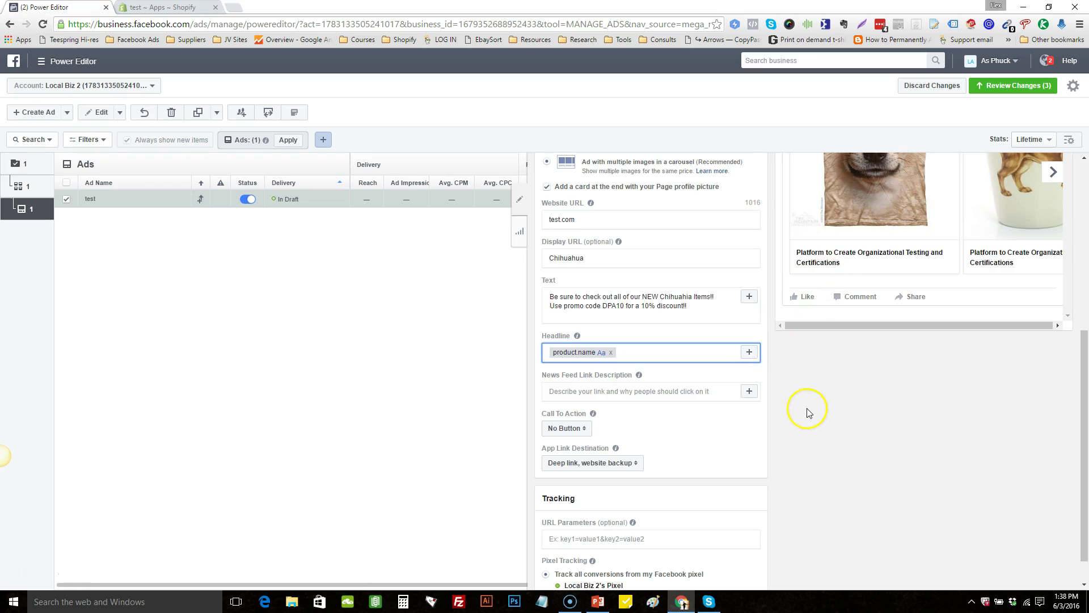
Set the News Feed link description to Free Shipping and try filler text after the product name in the headline.
left_click(700, 391)
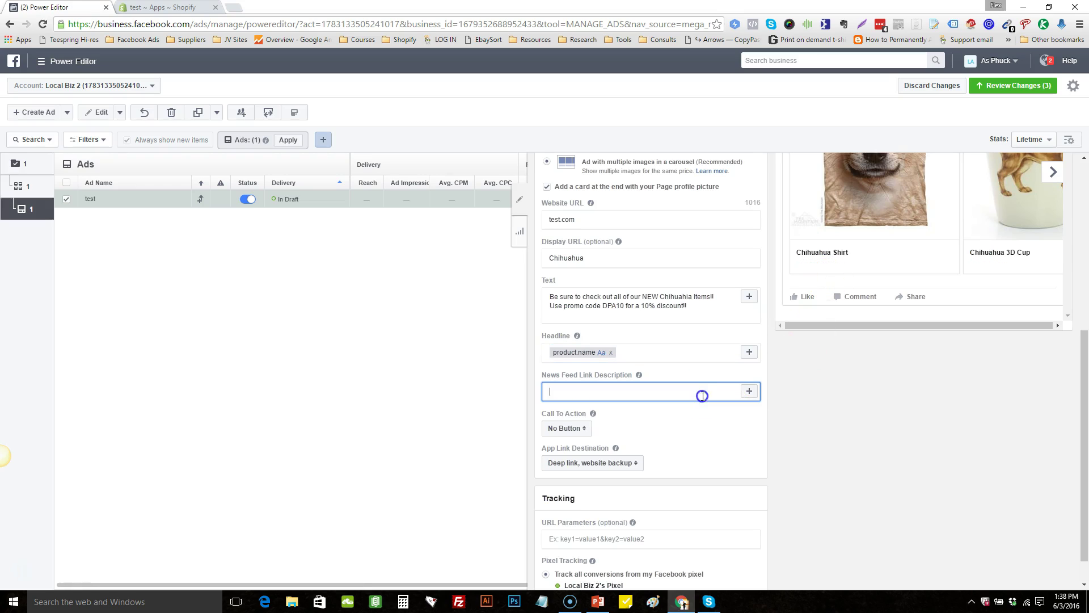
left_click(749, 392)
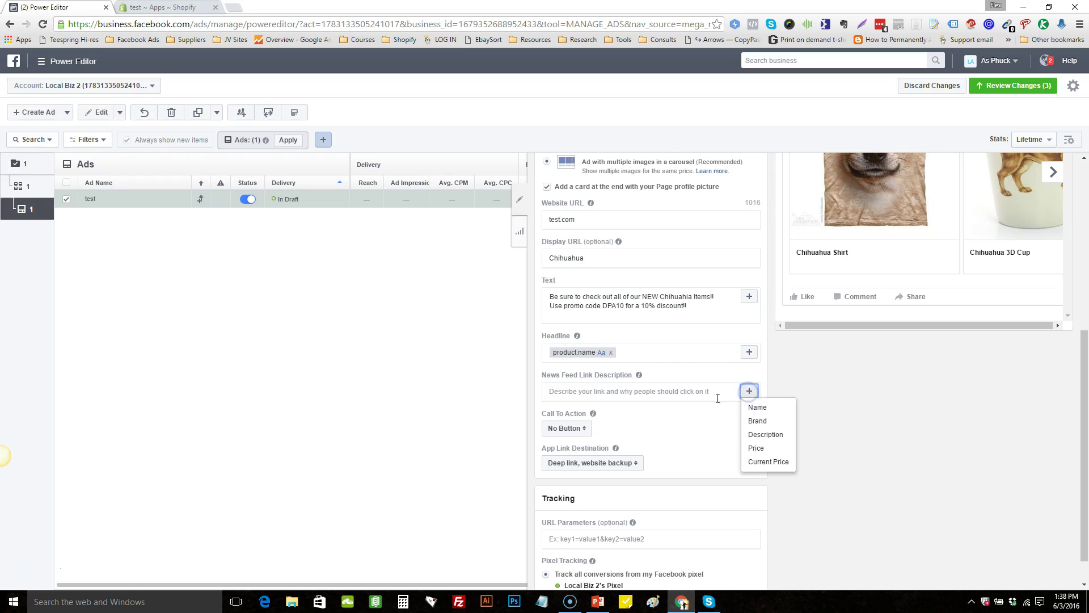
left_click(700, 398)
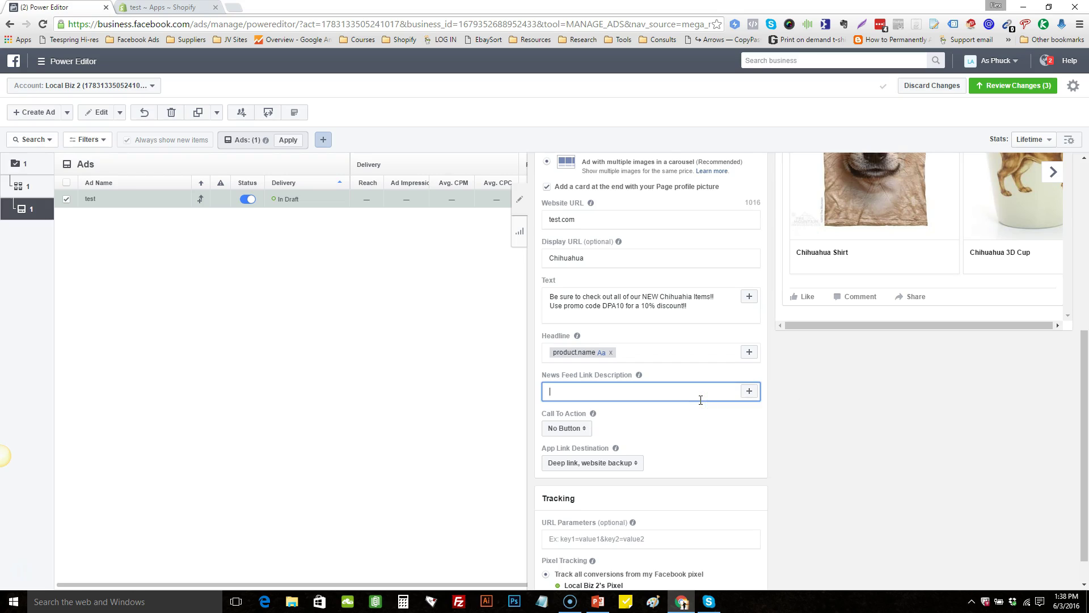
type("Free Shipping")
left_click(776, 436)
left_click(826, 274)
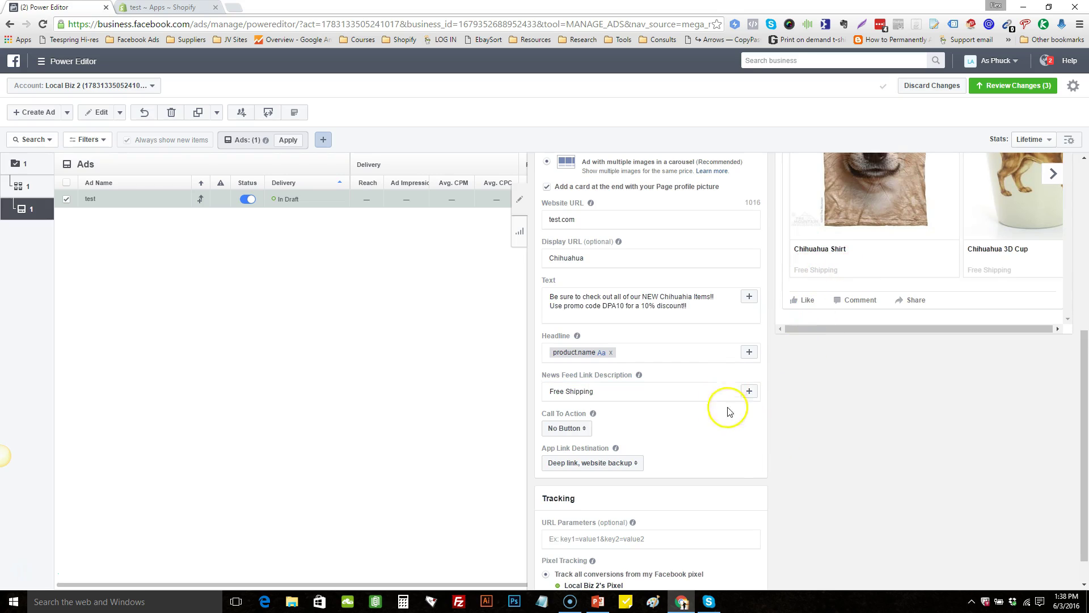
left_click(659, 356)
type("fdhgbhkjdfsadg")
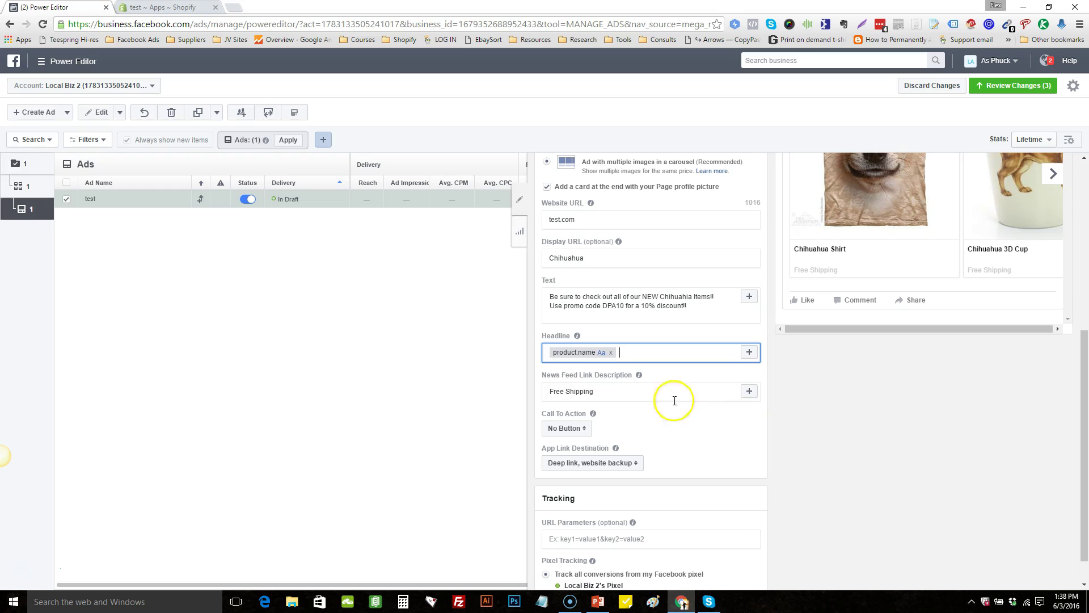
Add the dynamic product Price field to the News Feed link description and place Free Shipping after it.
left_click(749, 393)
left_click(762, 445)
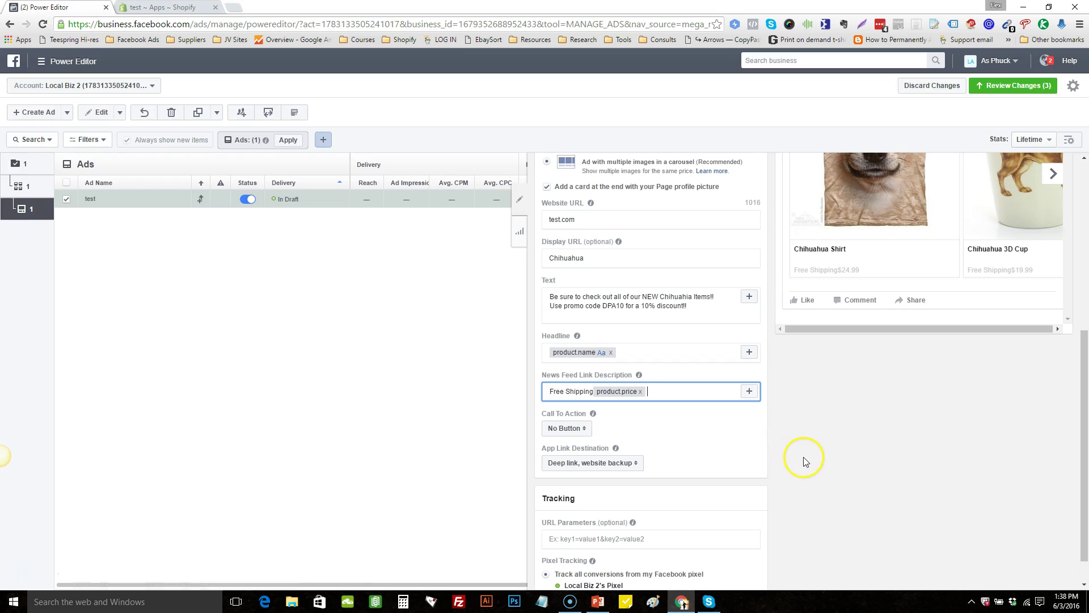
left_click_drag(593, 392, 509, 395)
key("BackSpace")
left_click(633, 391)
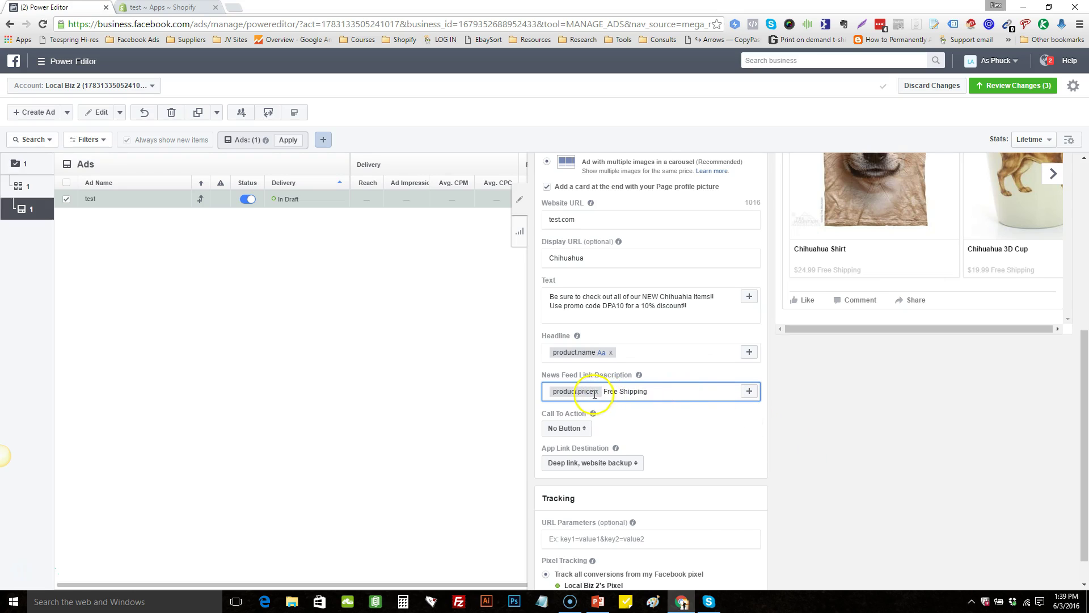
Clear the News Feed link description and insert only the dynamic product Price field.
left_click_drag(645, 391, 582, 393)
key("BackSpace")
left_click(644, 393)
triple_click(644, 393)
key("BackSpace")
left_click(750, 393)
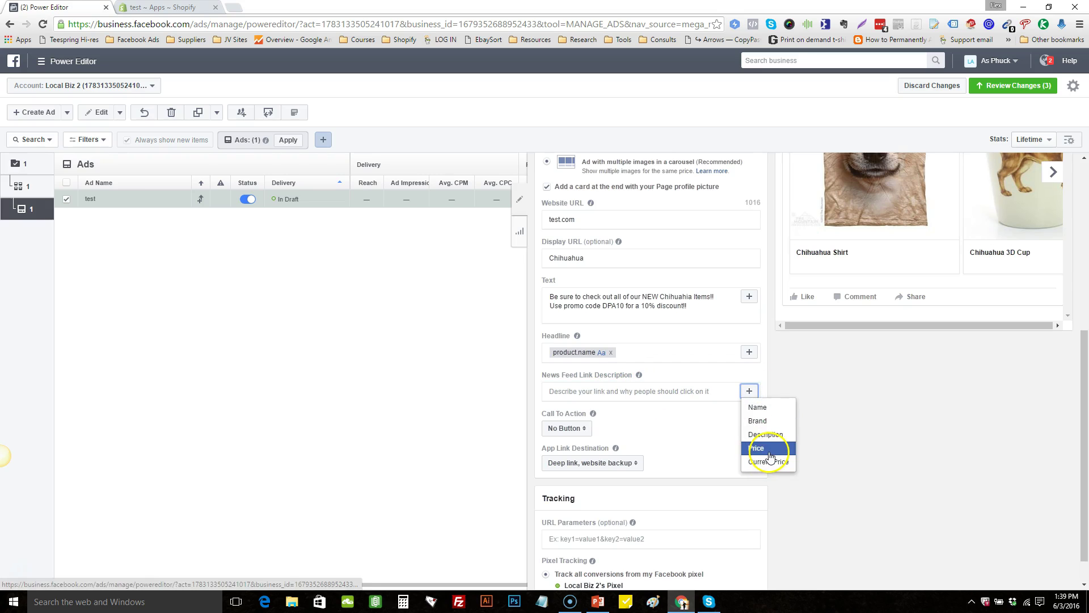
left_click(769, 454)
Set the ad's call to action to Shop Now and its tracking URL parameters to utm=dpalc.
left_click(567, 430)
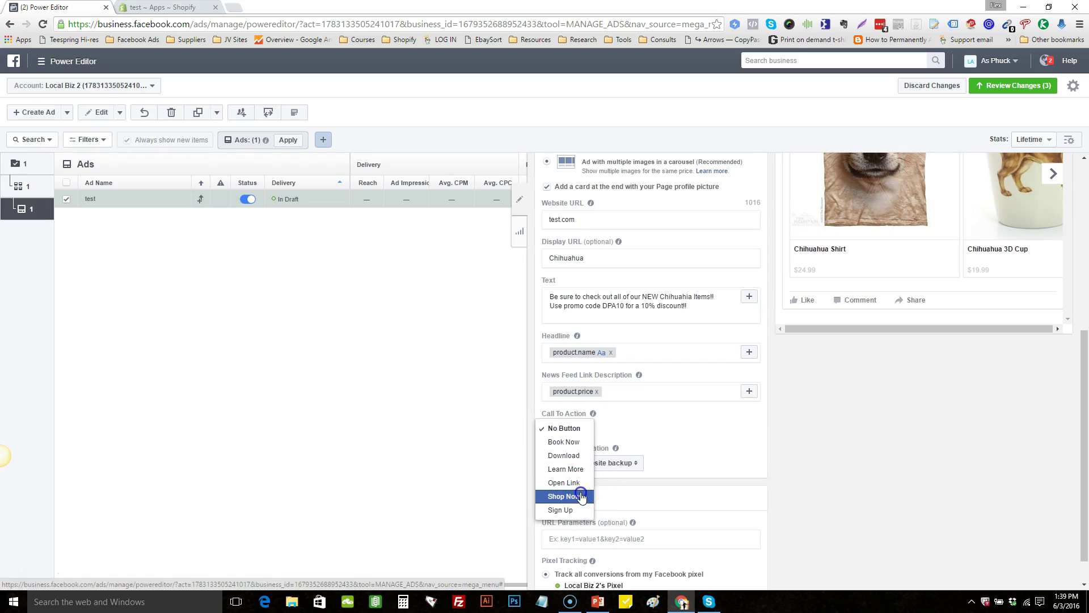
left_click(581, 497)
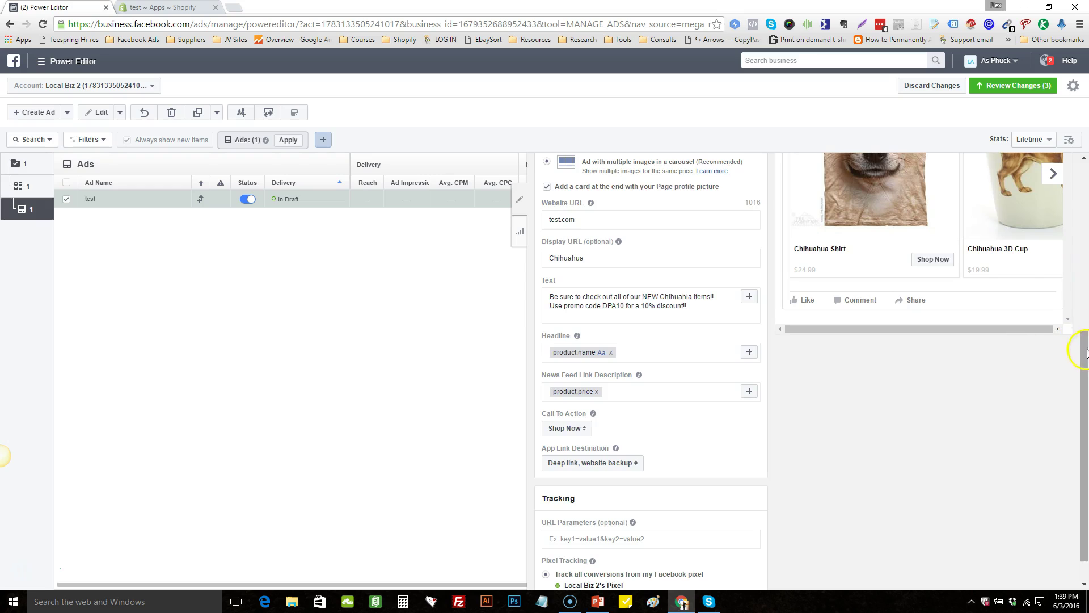
left_click_drag(1081, 340, 1081, 362)
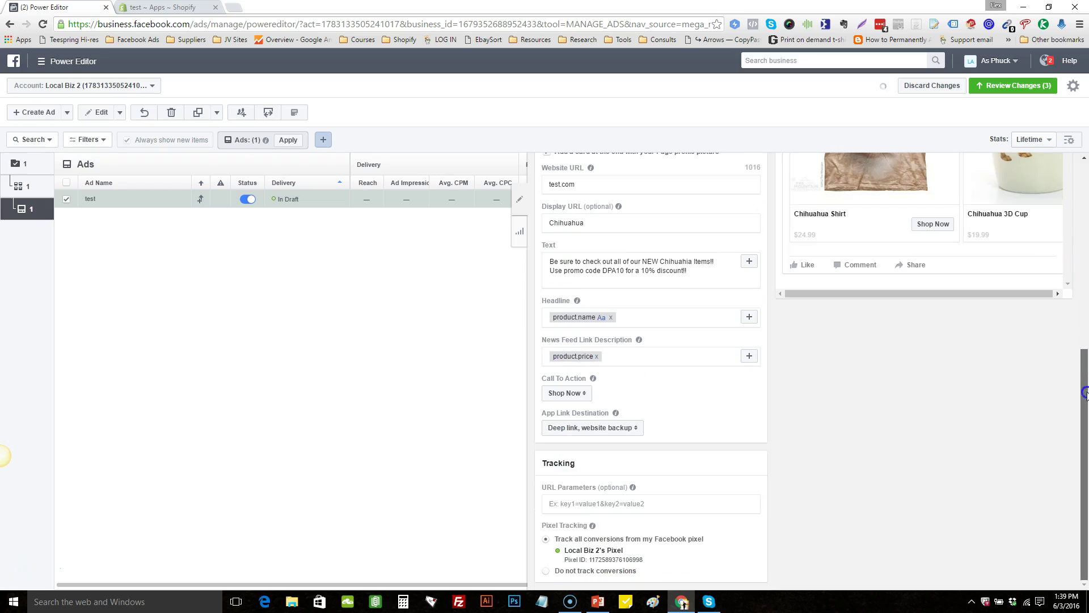
left_click(566, 505)
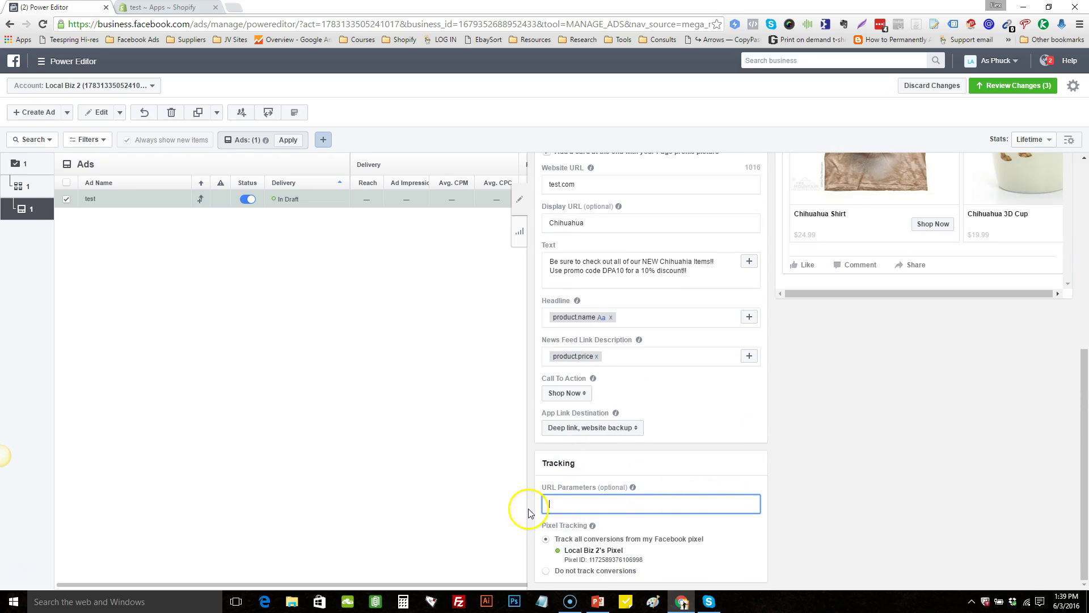
type("utm=dpalc")
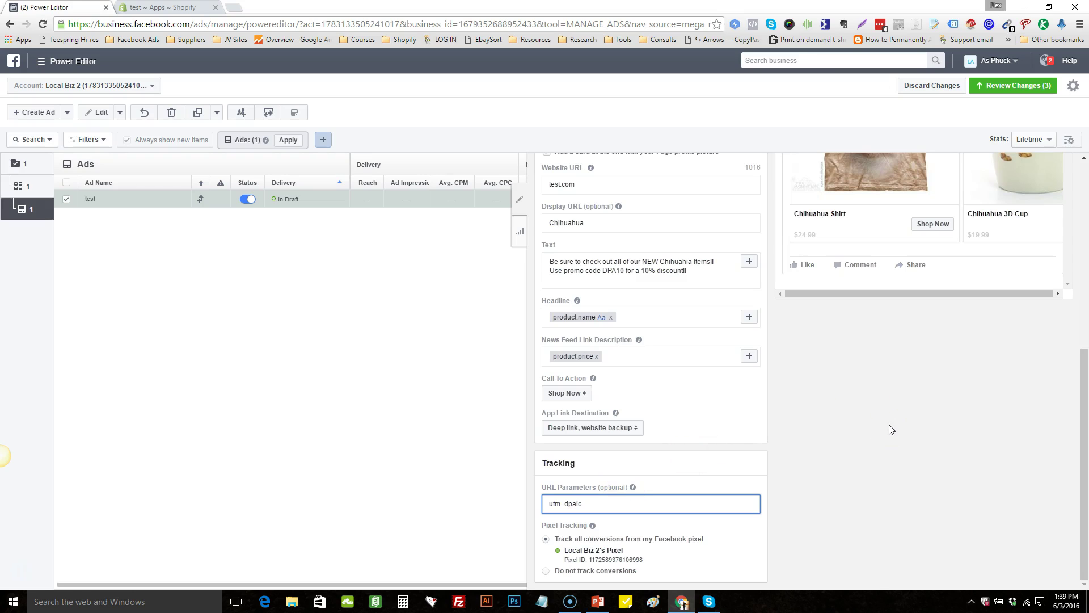
Review the ad text, product names, prices and Shop Now buttons across the product cards in the carousel preview.
left_click_drag(1085, 420, 1085, 193)
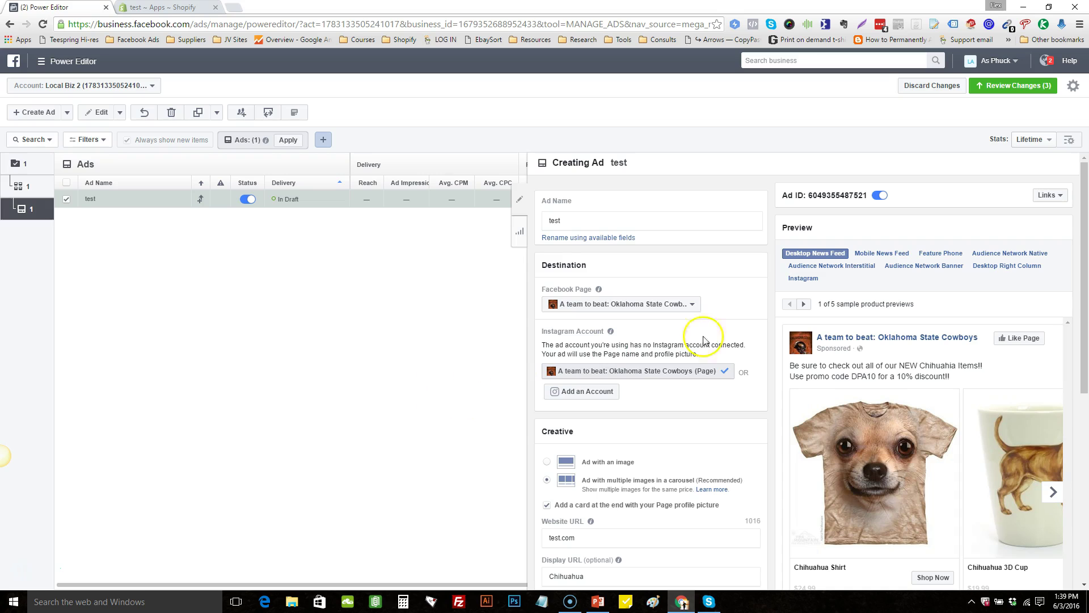
left_click(1053, 491)
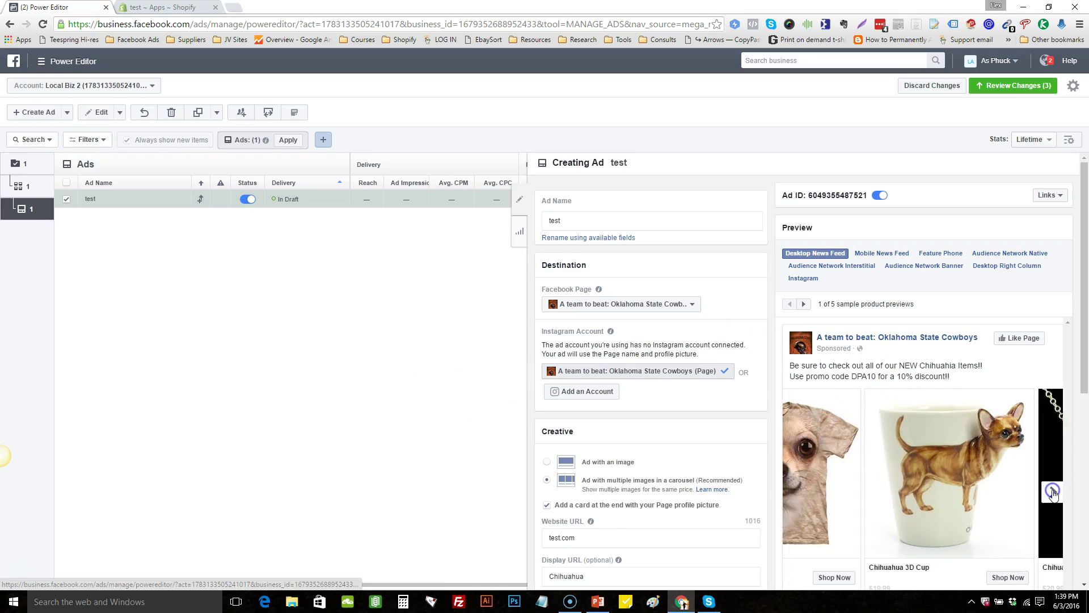
scroll(1084, 357, "down", 1)
scroll(1085, 357, "down", 3)
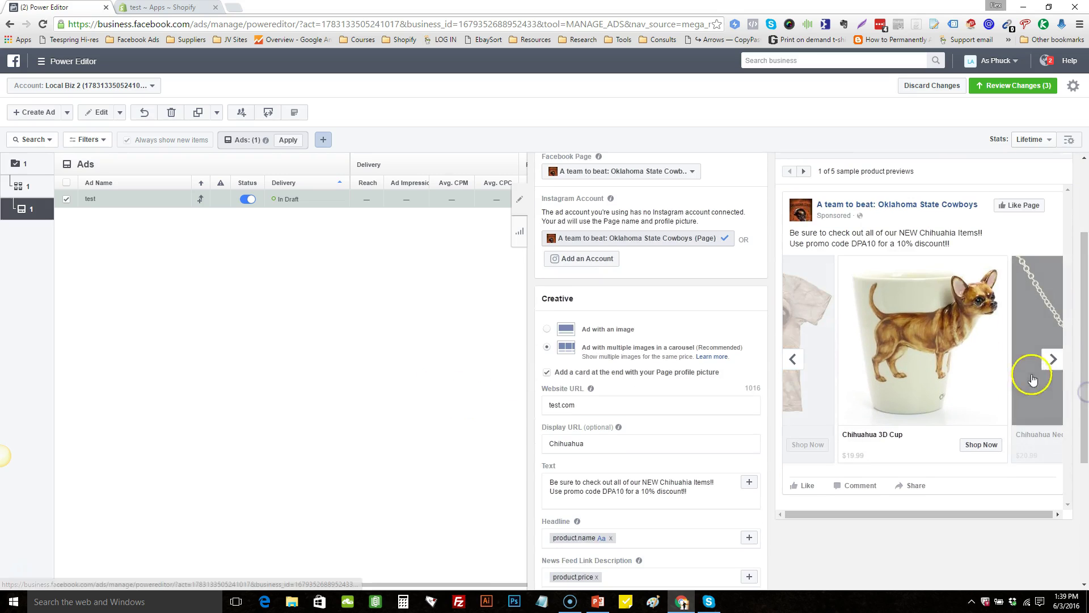
left_click(1055, 355)
left_click(1055, 355)
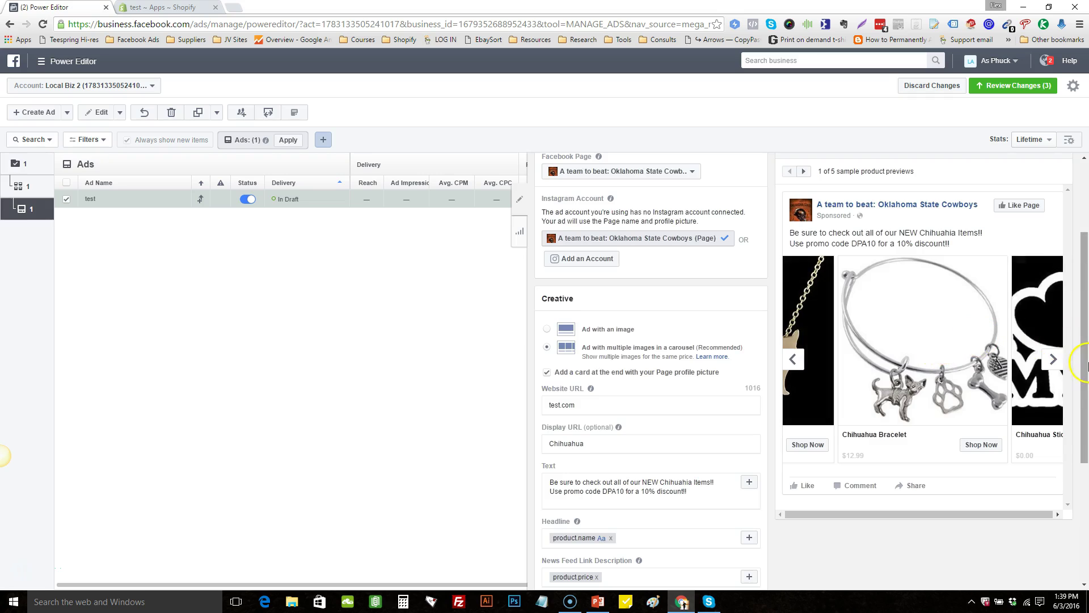
scroll(1081, 358, "up", 4)
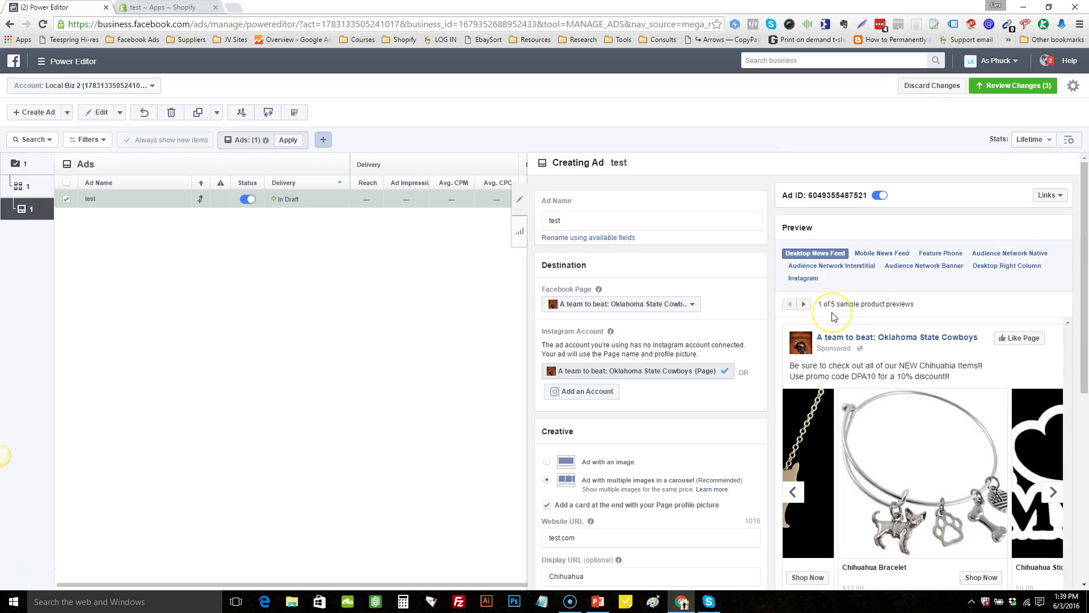